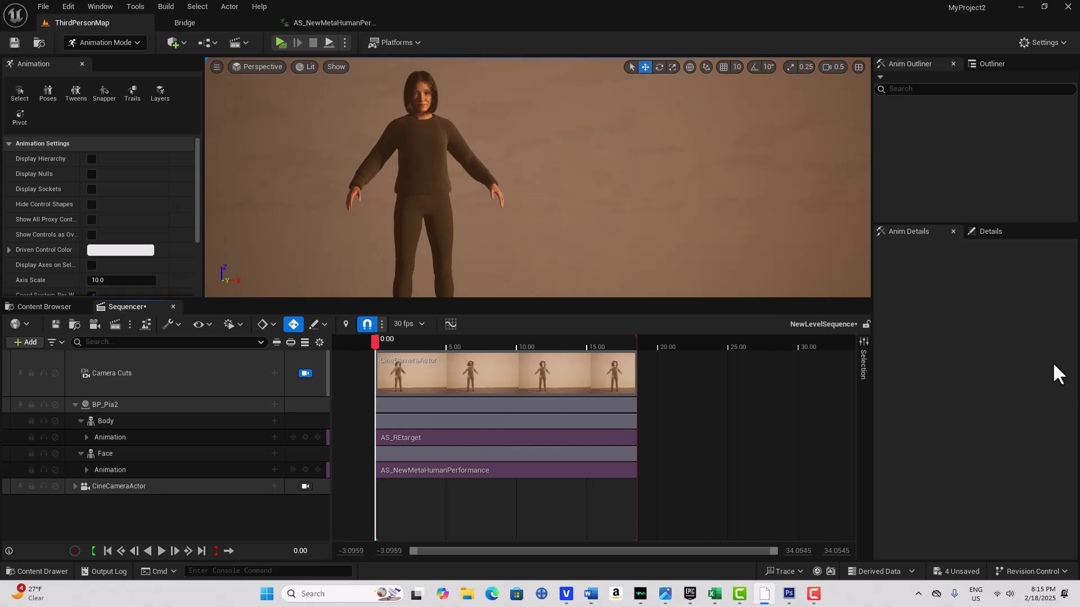
Step: Play back the current performance sequence and return the playhead to the start
{"action": "left_click", "coordinate": [161, 552]}
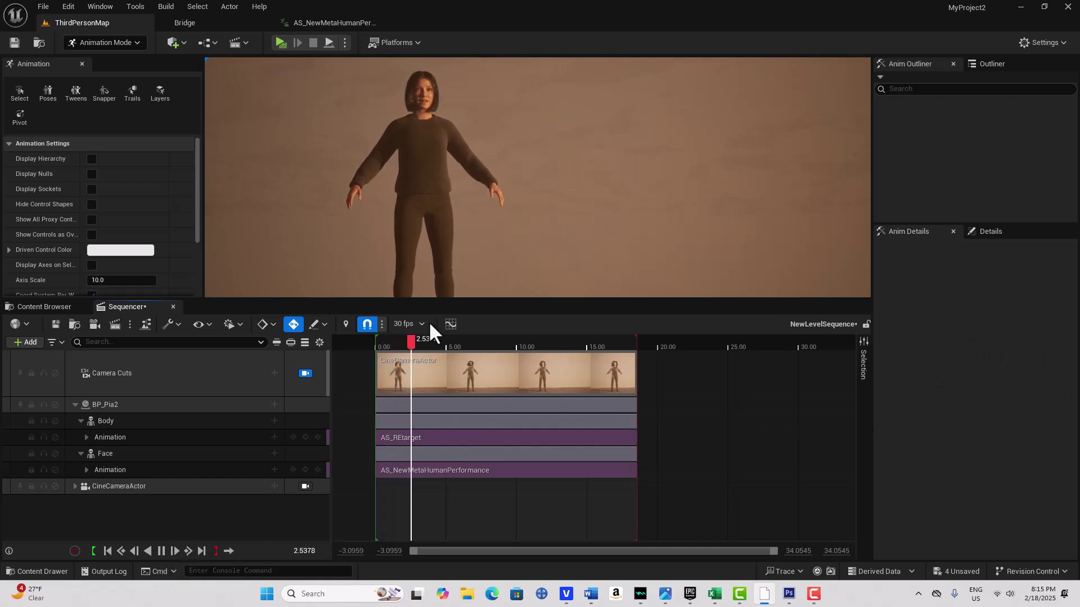
{"action": "left_click", "coordinate": [161, 551]}
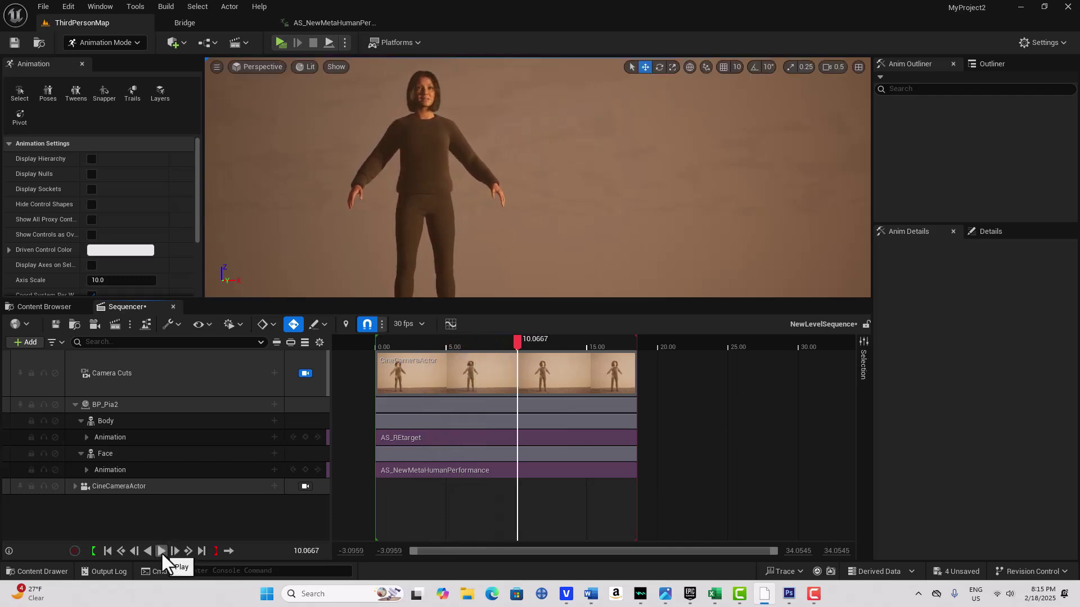
{"action": "left_click", "coordinate": [105, 552]}
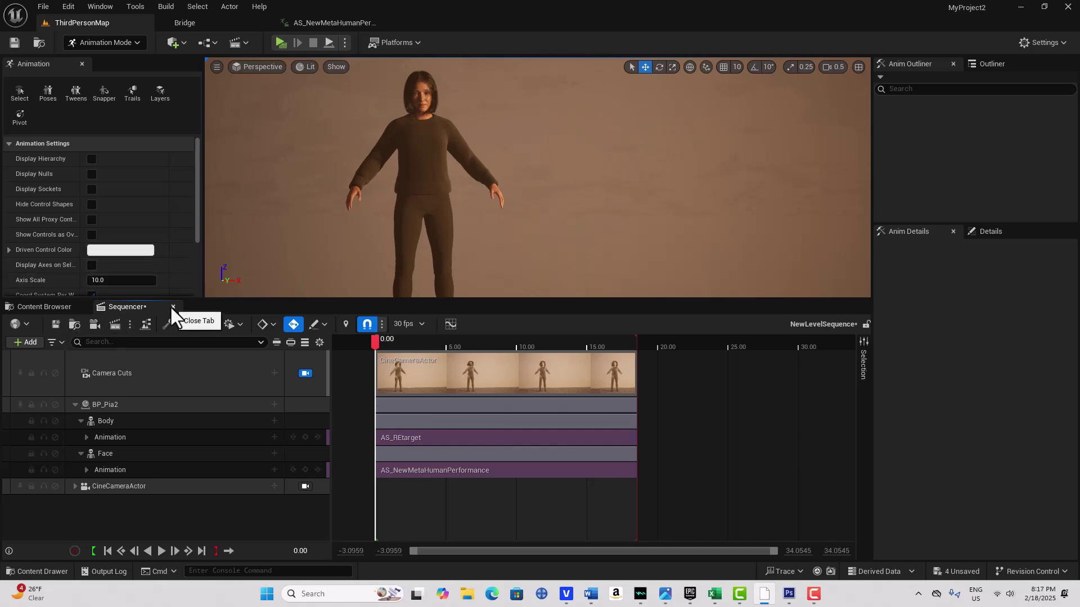
Step: Place a second BP_Pia MetaHuman in the level beside the existing one, snap it to the floor, and leave it selected
{"action": "left_click", "coordinate": [60, 310]}
{"action": "left_click_drag", "start_coordinate": [784, 391], "coordinate": [625, 285]}
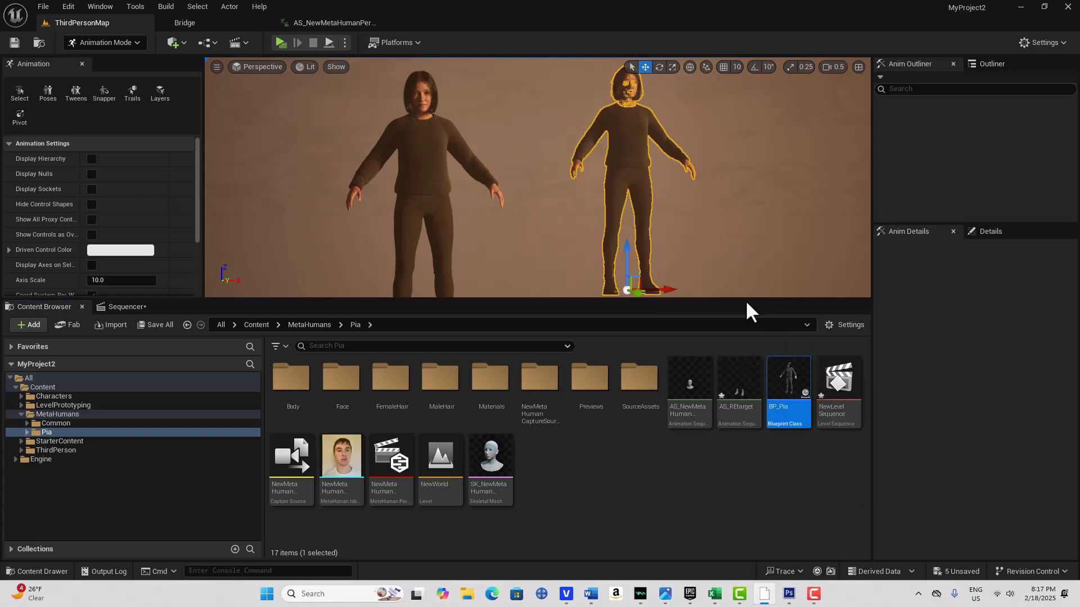
{"action": "key", "text": "End"}
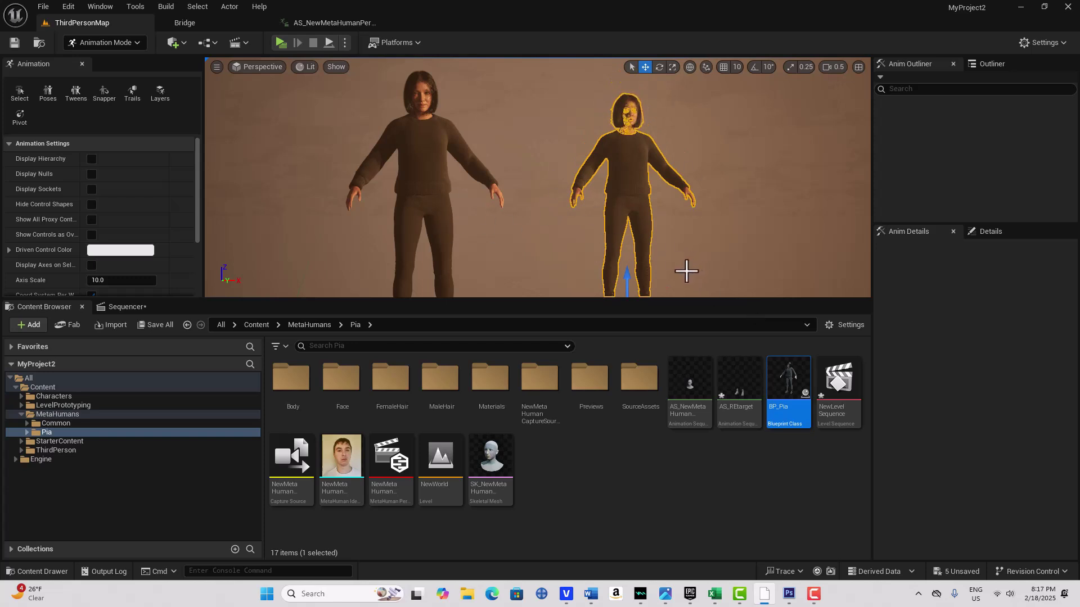
{"action": "left_click", "coordinate": [436, 186]}
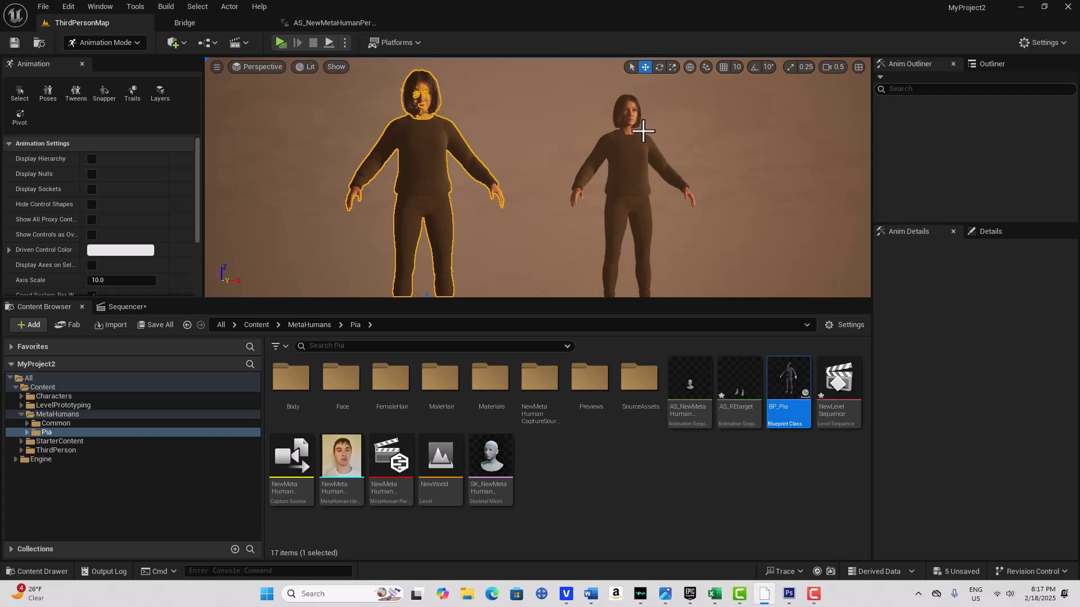
{"action": "left_click", "coordinate": [627, 158]}
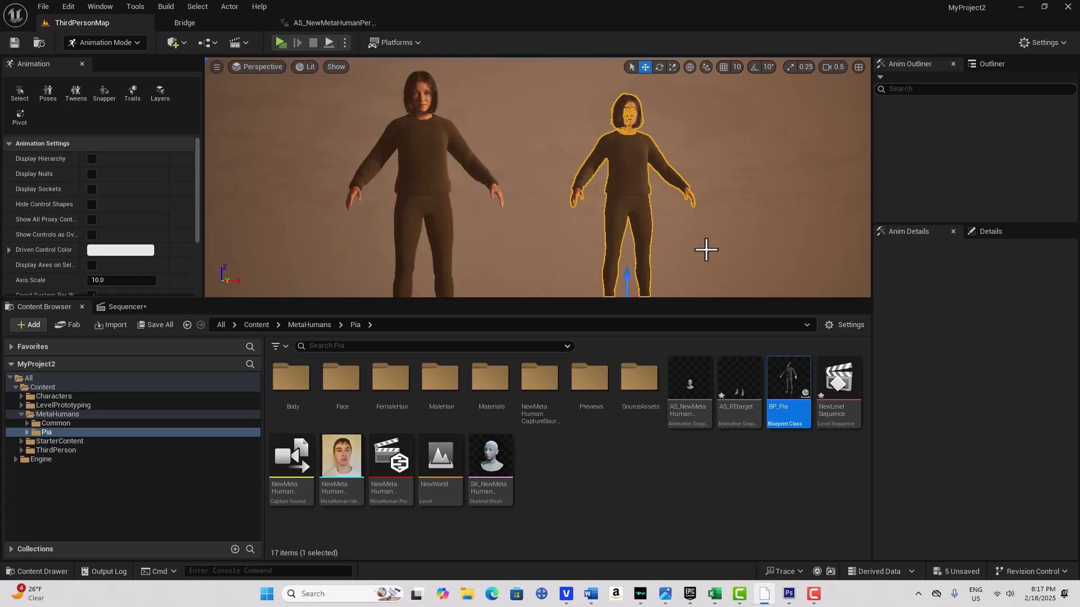
Step: Reopen the level sequence in Sequencer and add the new BP_Pia actor to it
{"action": "left_click", "coordinate": [849, 391]}
{"action": "double_click", "coordinate": [849, 391]}
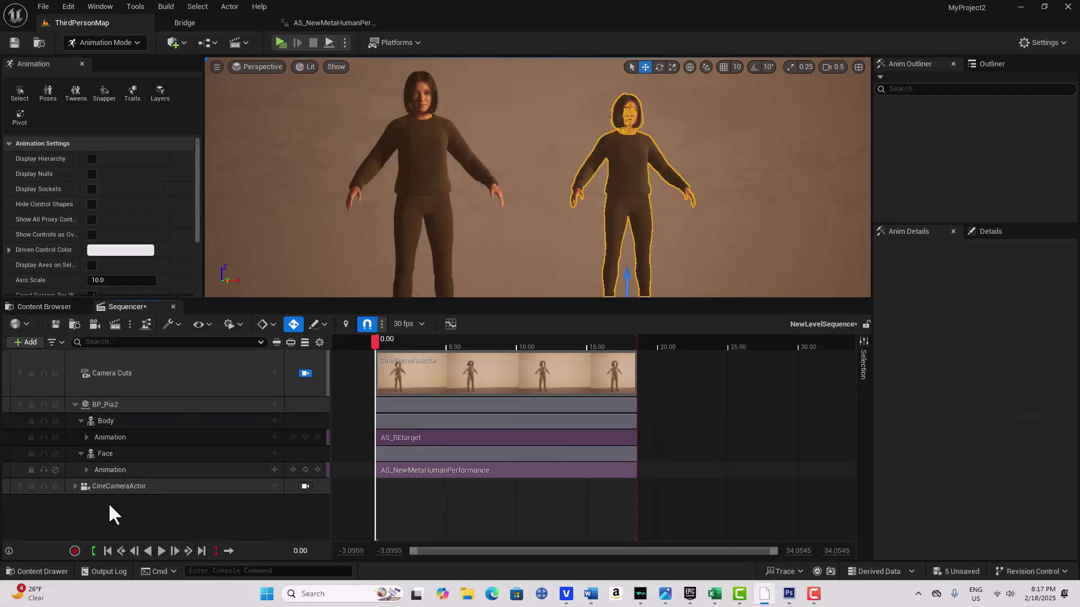
{"action": "left_click", "coordinate": [19, 341]}
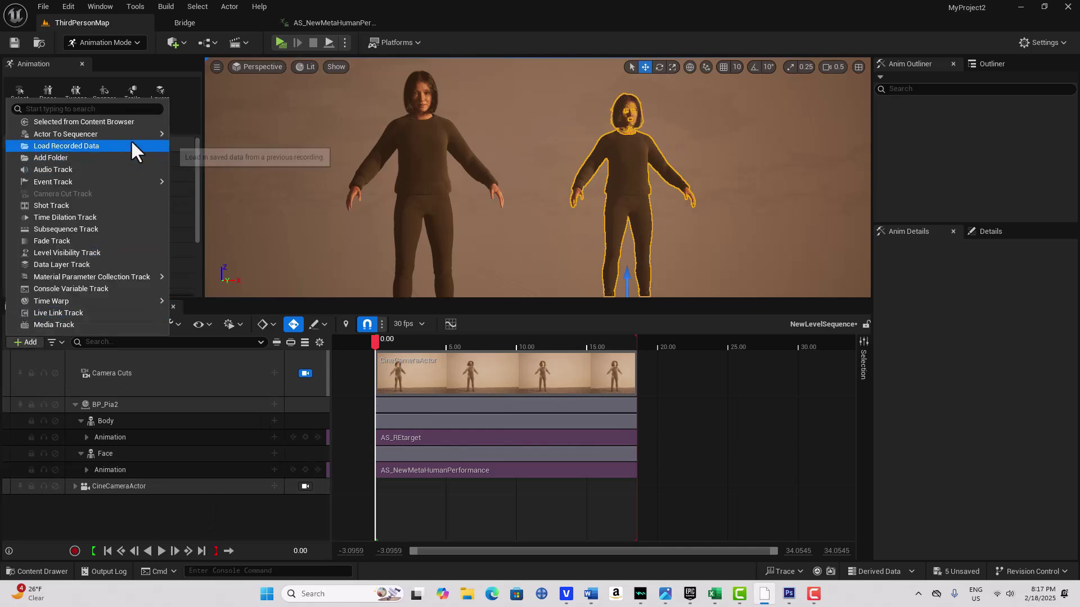
{"action": "mouse_move", "coordinate": [136, 136]}
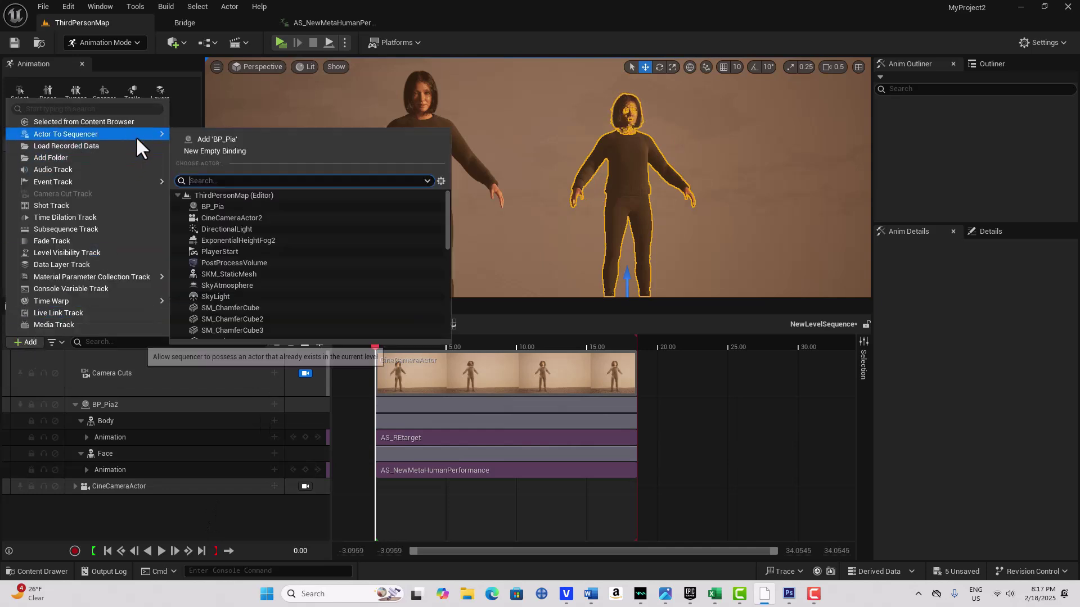
{"action": "left_click", "coordinate": [209, 140]}
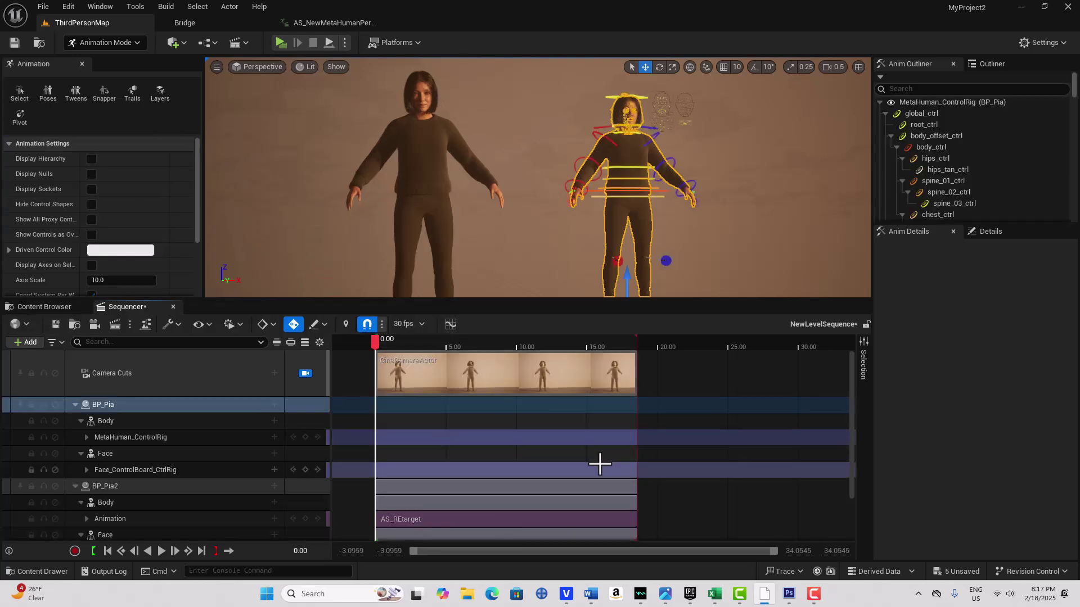
Step: Delete the Face_ControlBoard_CtrlRig and MetaHuman_ControlRig tracks from BP_Pia
{"action": "left_click", "coordinate": [132, 471]}
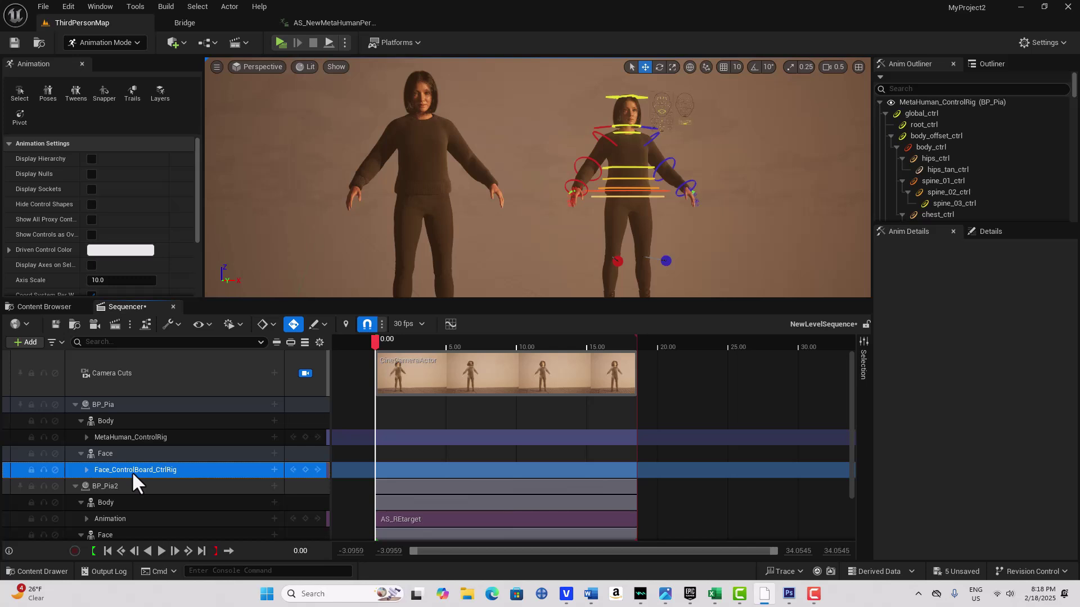
{"action": "key", "text": "Delete"}
{"action": "left_click", "coordinate": [133, 437]}
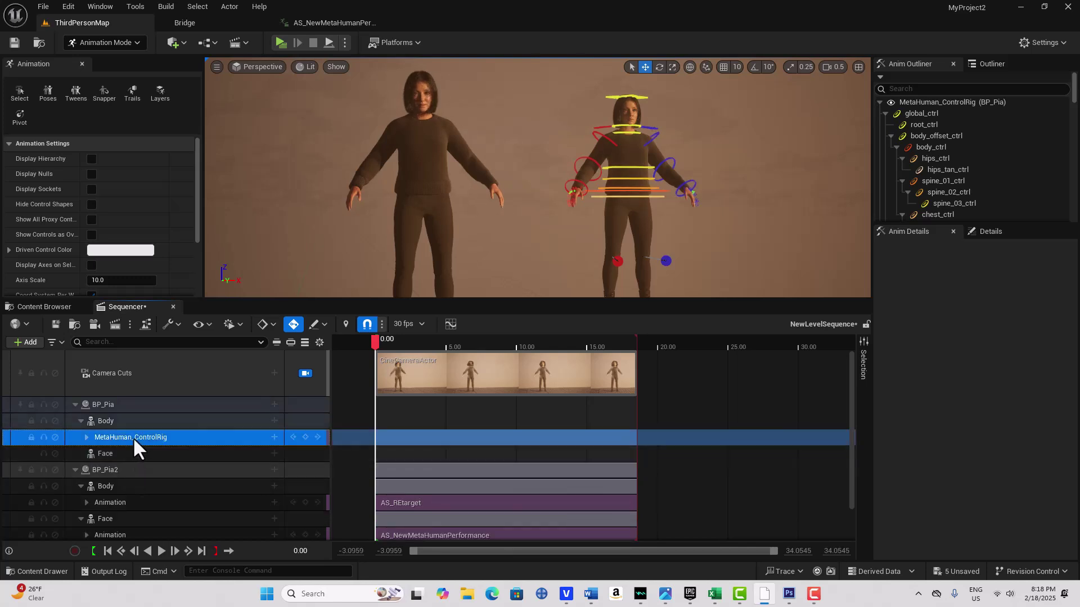
{"action": "key", "text": "Delete"}
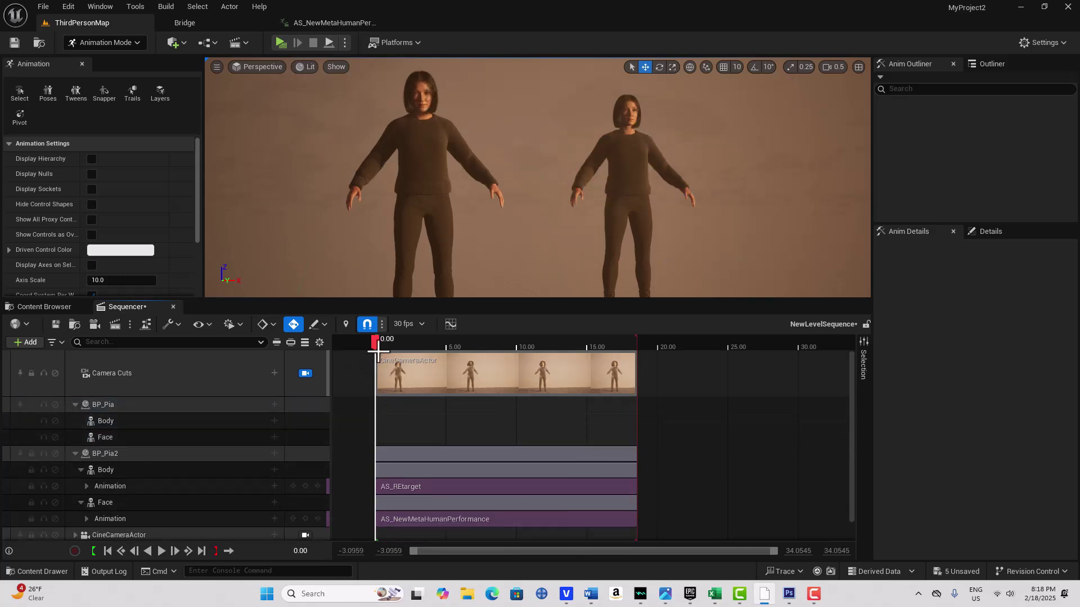
Step: Add the MM_Idle animation to BP_Pia's Body track
{"action": "left_click", "coordinate": [273, 419]}
{"action": "mouse_move", "coordinate": [337, 151]}
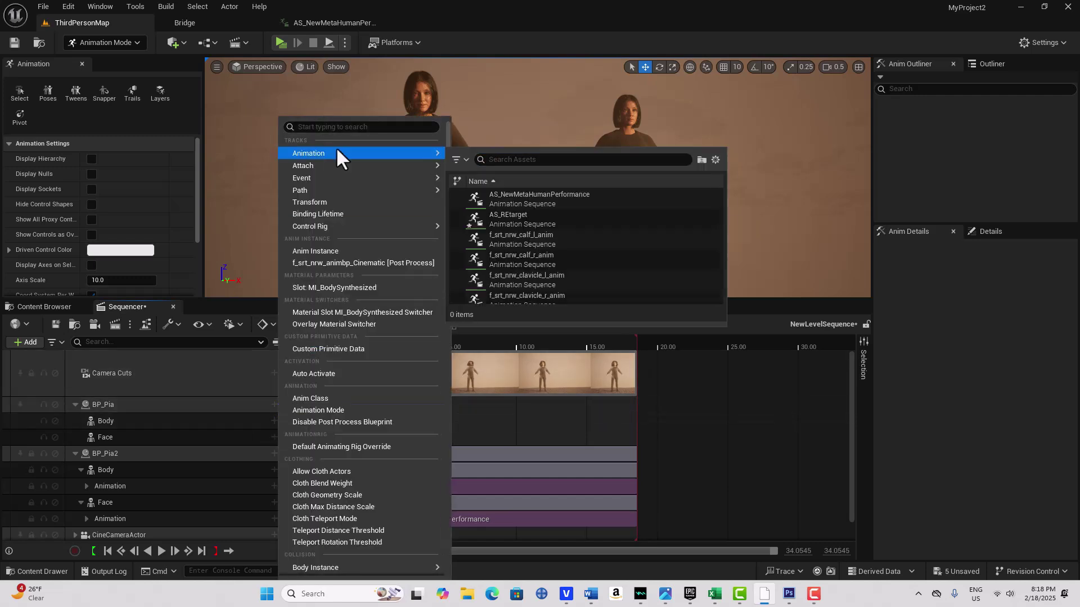
{"action": "scroll", "coordinate": [588, 234], "scroll_direction": "down", "scroll_amount": 3}
{"action": "scroll", "coordinate": [582, 239], "scroll_direction": "down", "scroll_amount": 8}
{"action": "scroll", "coordinate": [584, 240], "scroll_direction": "down", "scroll_amount": 10}
{"action": "scroll", "coordinate": [585, 243], "scroll_direction": "down", "scroll_amount": 10}
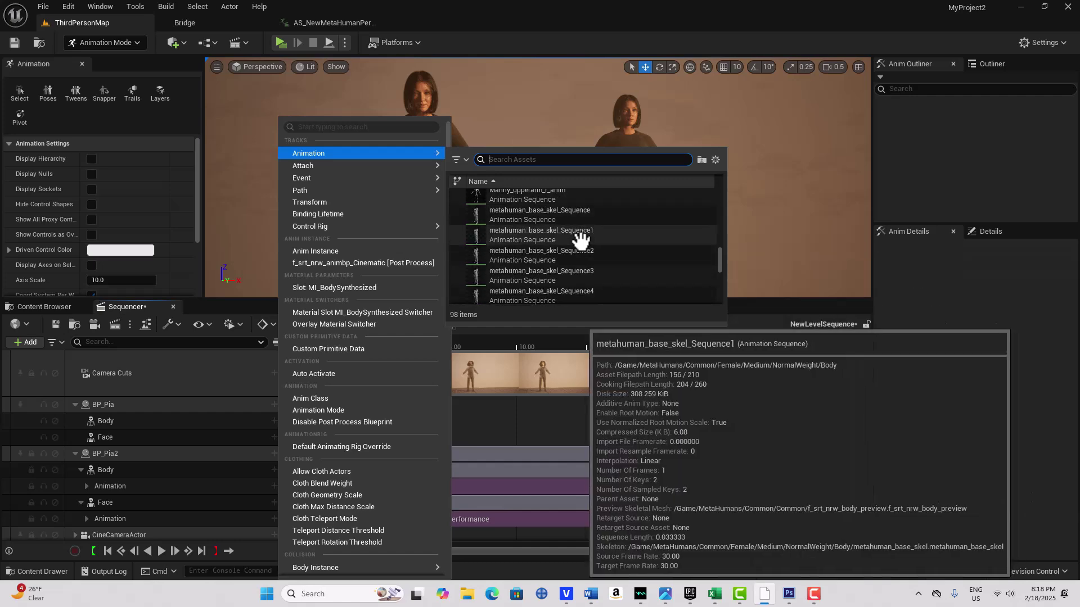
{"action": "scroll", "coordinate": [581, 241], "scroll_direction": "down", "scroll_amount": 6}
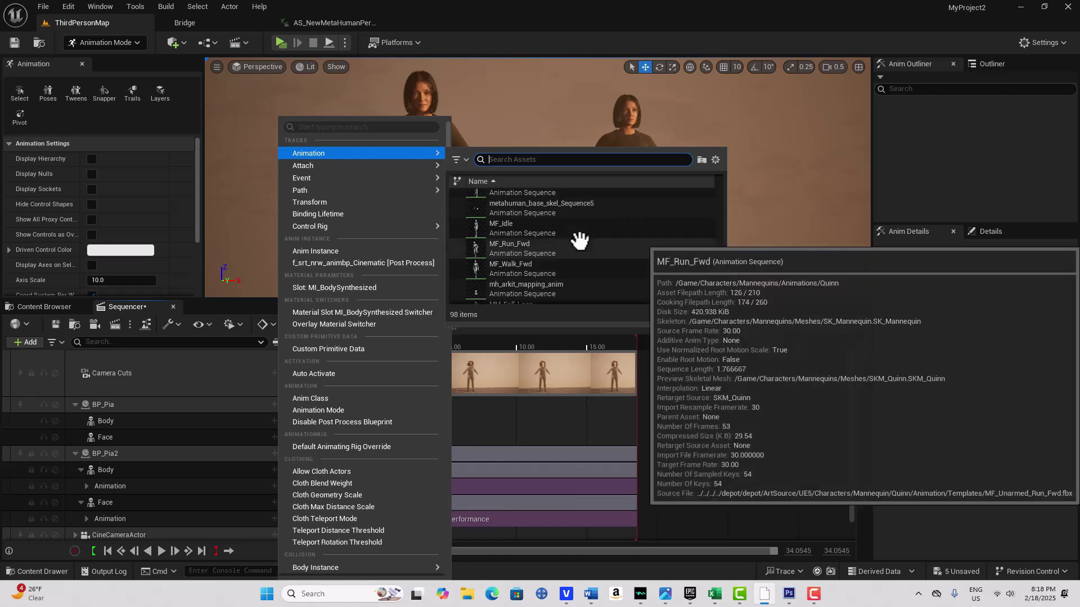
{"action": "scroll", "coordinate": [581, 241], "scroll_direction": "down", "scroll_amount": 3}
{"action": "left_click", "coordinate": [520, 280]}
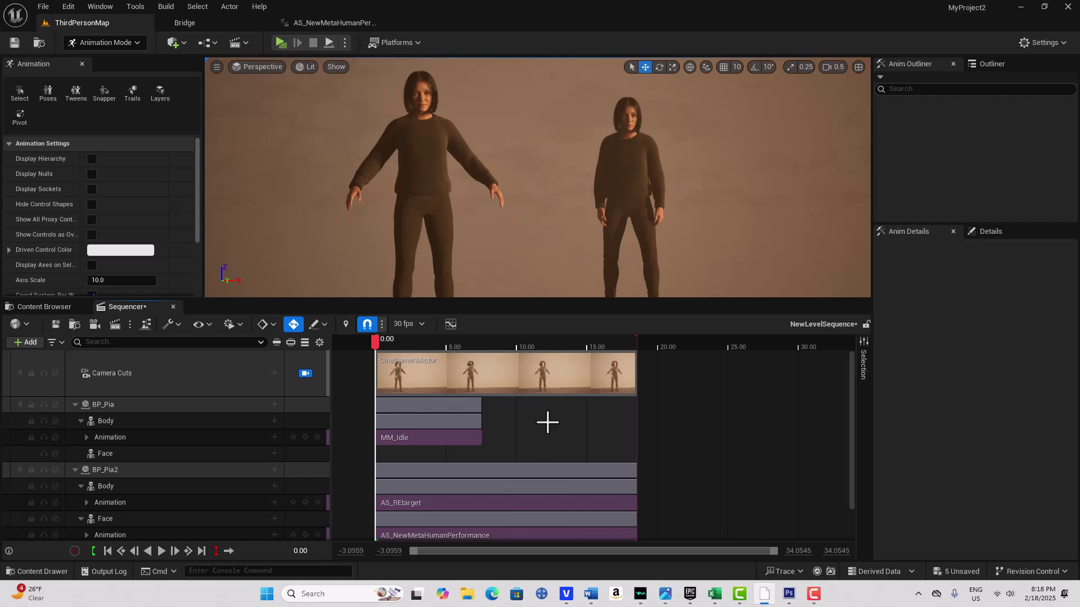
Step: Extend BP_Pia's MM_Idle section to the end of the sequence and add the AS_NewMetaHumanPerformance animation to its Face track
{"action": "left_click_drag", "start_coordinate": [479, 421], "coordinate": [636, 417]}
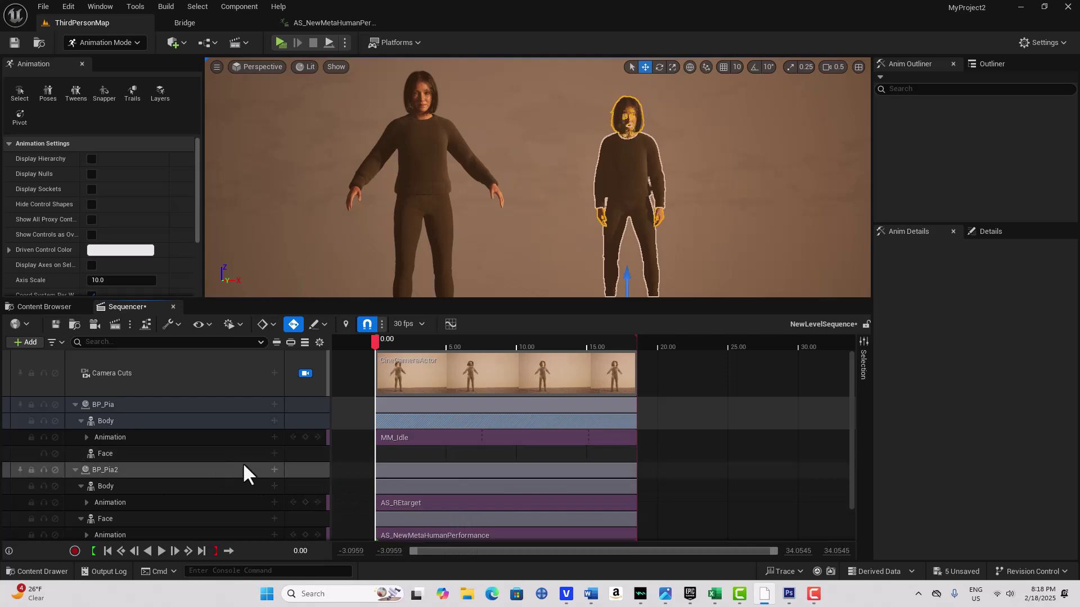
{"action": "left_click", "coordinate": [273, 453]}
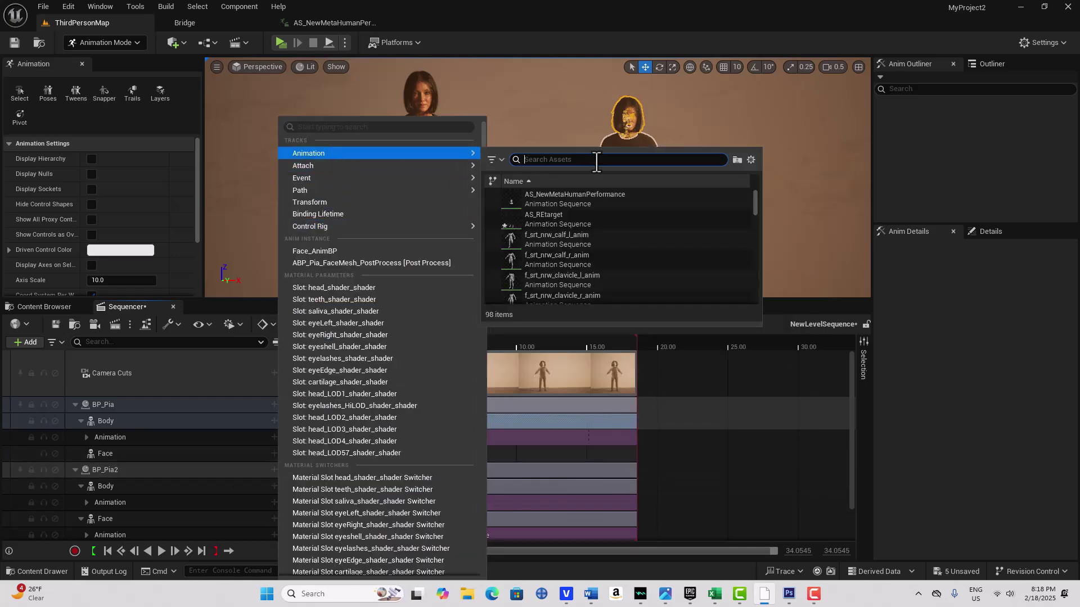
{"action": "left_click", "coordinate": [597, 199]}
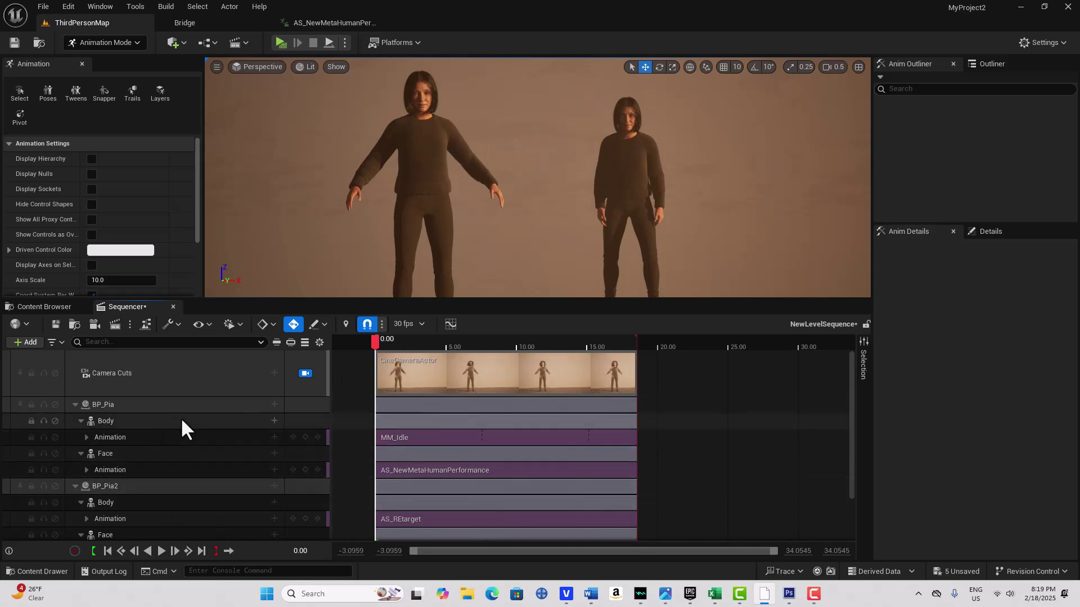
Step: Bake BP_Pia's Body animation to MetaHuman_ControlRig with the default baking options
{"action": "left_click", "coordinate": [207, 420]}
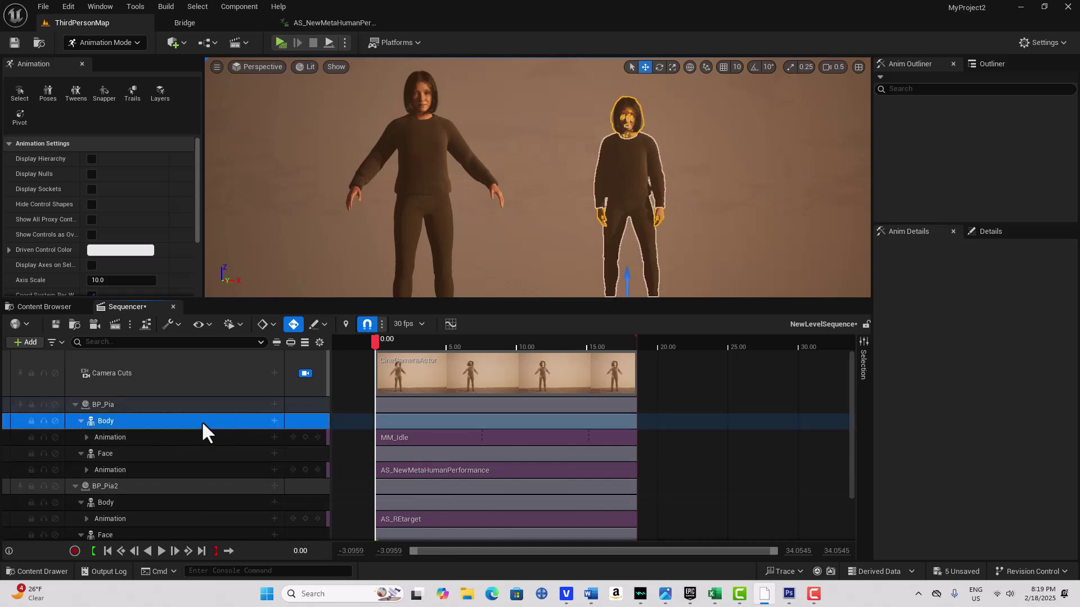
{"action": "right_click", "coordinate": [202, 431]}
{"action": "mouse_move", "coordinate": [297, 225]}
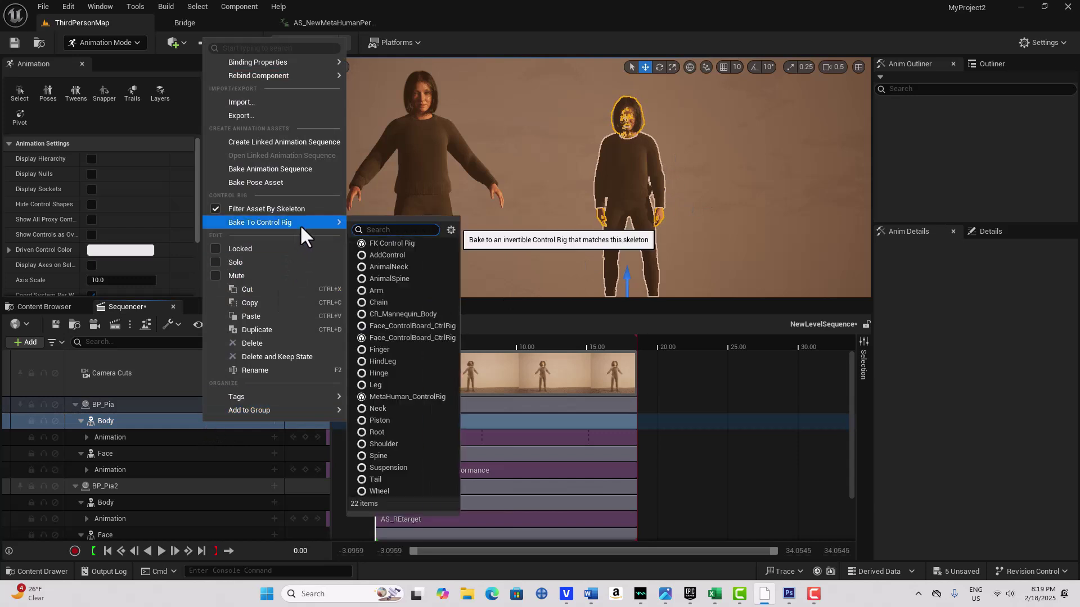
{"action": "left_click", "coordinate": [429, 397]}
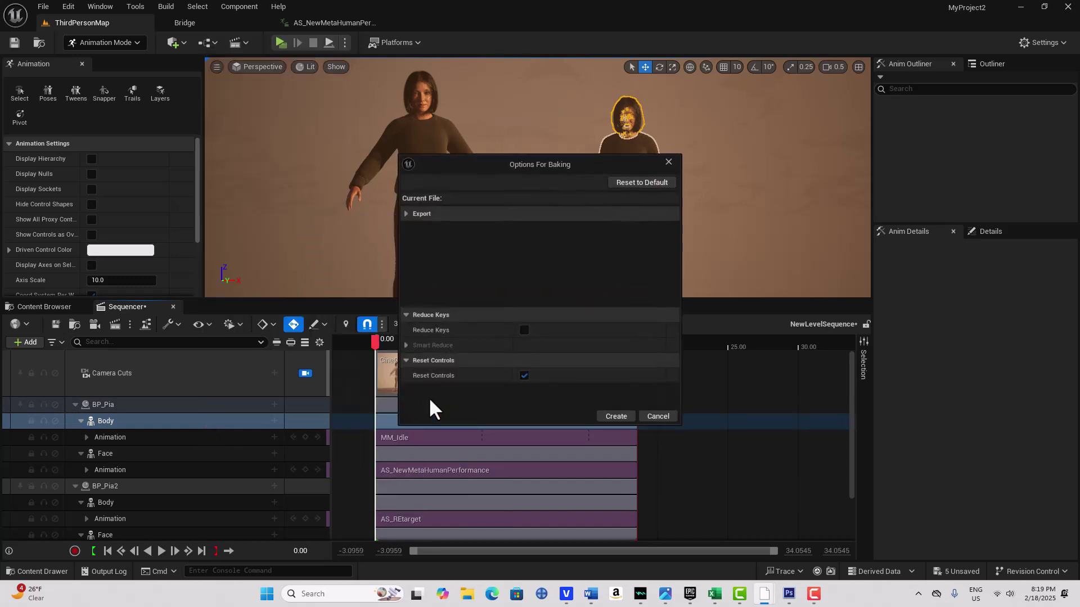
{"action": "left_click", "coordinate": [606, 416]}
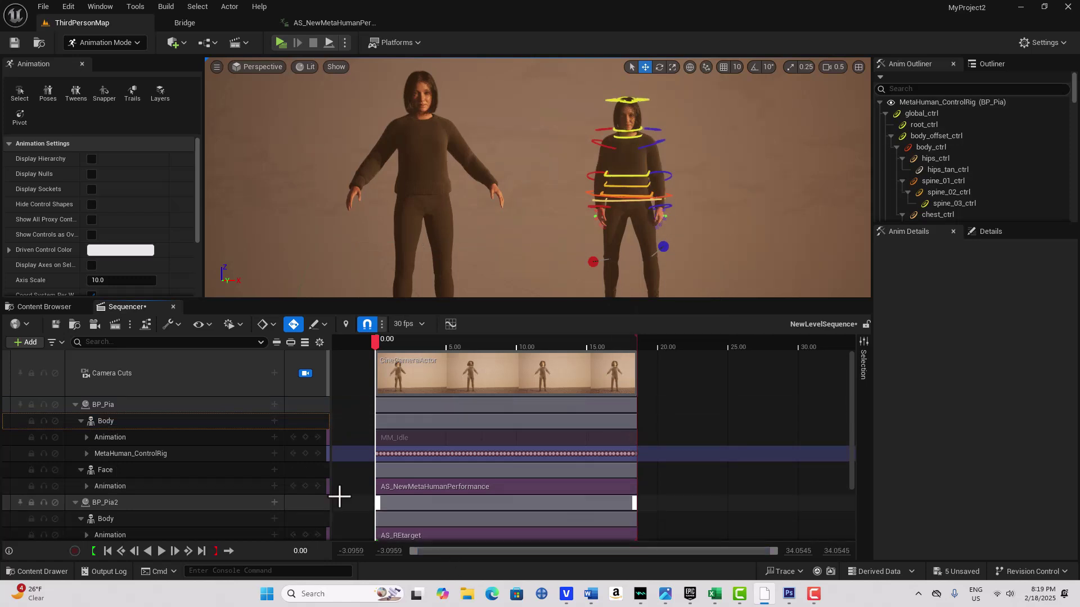
Step: Bake BP_Pia2's Body animation to MetaHuman_ControlRig with the default baking options
{"action": "scroll", "coordinate": [235, 475], "scroll_direction": "down", "scroll_amount": 3}
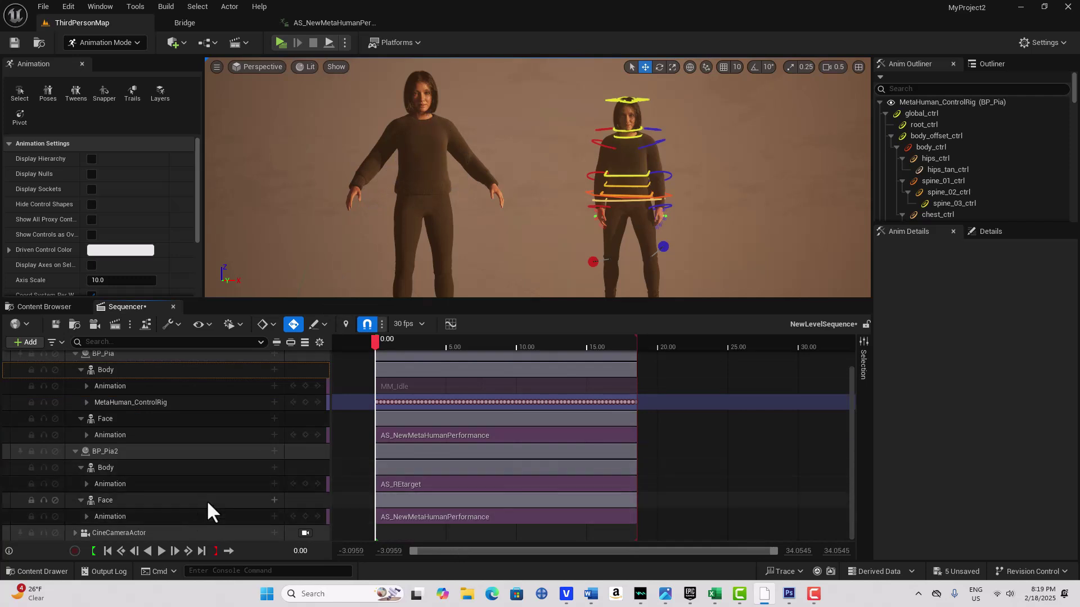
{"action": "left_click", "coordinate": [221, 467]}
{"action": "right_click", "coordinate": [221, 466]}
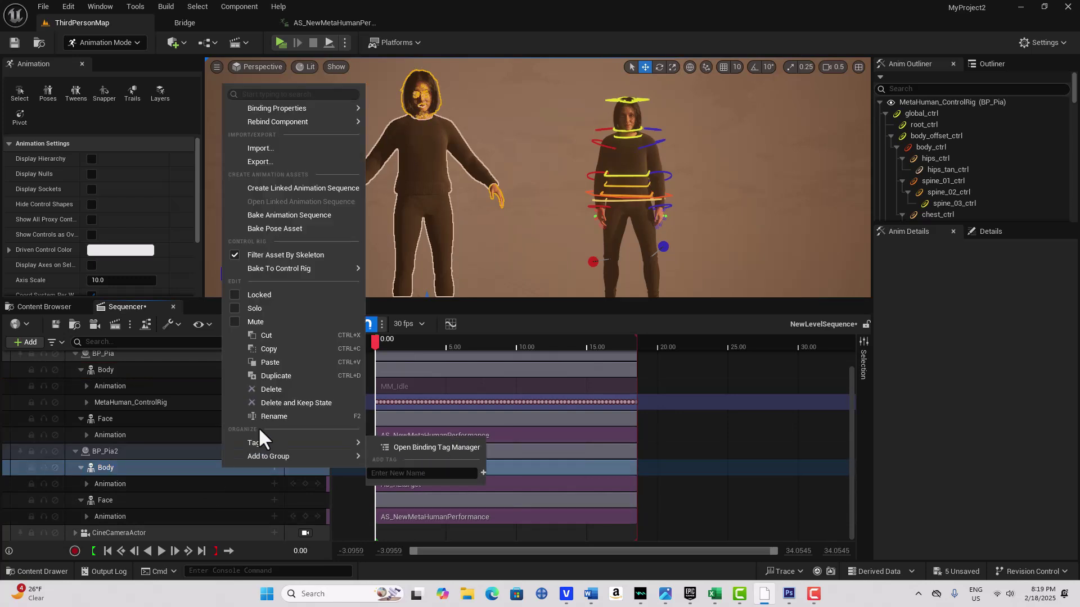
{"action": "mouse_move", "coordinate": [326, 266]}
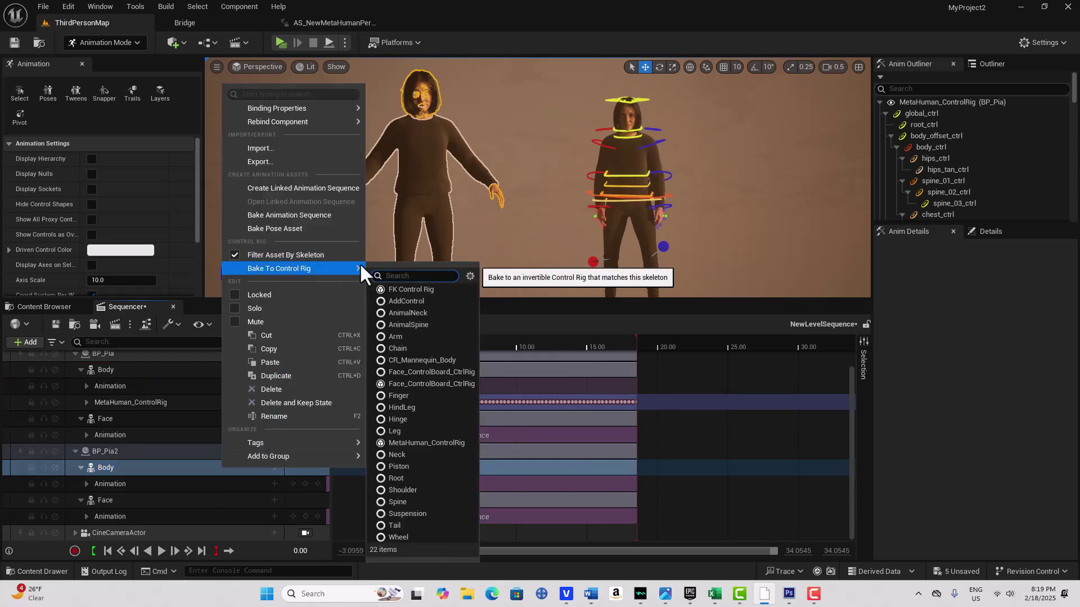
{"action": "left_click", "coordinate": [450, 442]}
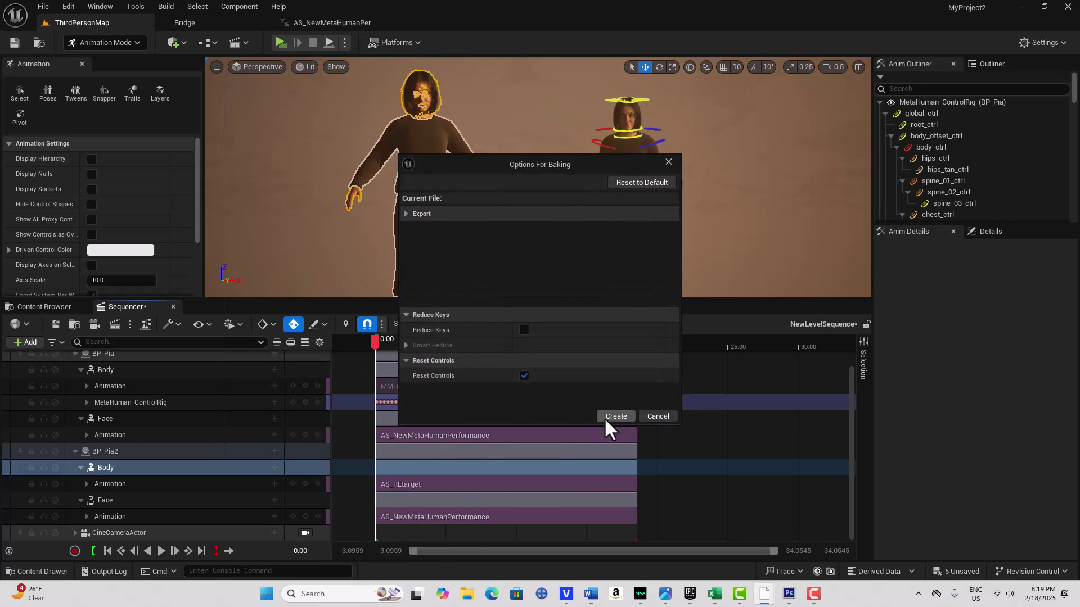
{"action": "left_click", "coordinate": [607, 416]}
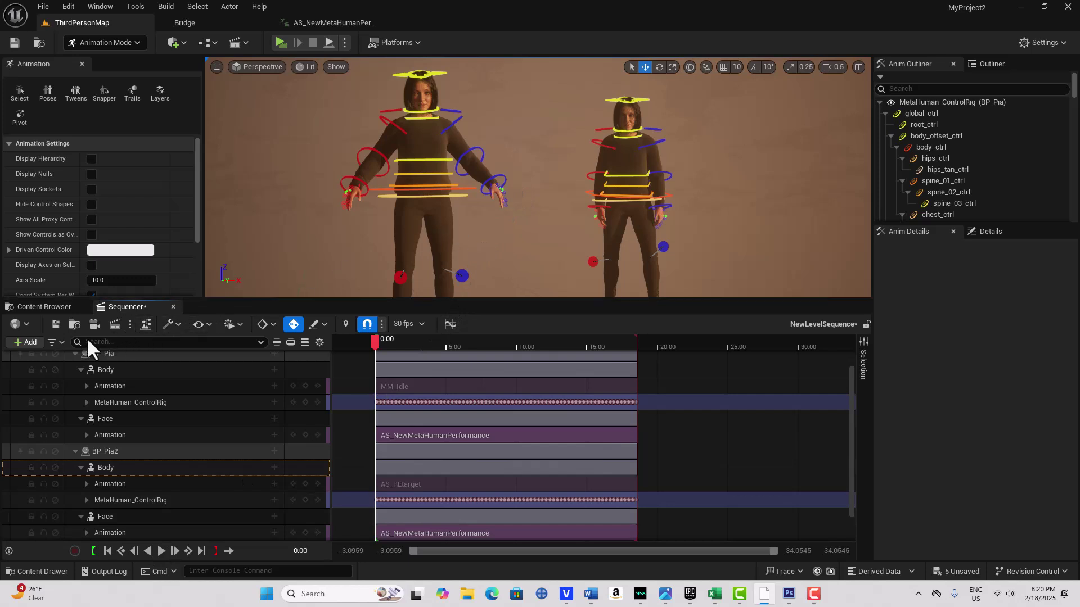
Step: Filter the Sequencer tracks to show only selected Control Rig controls
{"action": "left_click", "coordinate": [56, 342]}
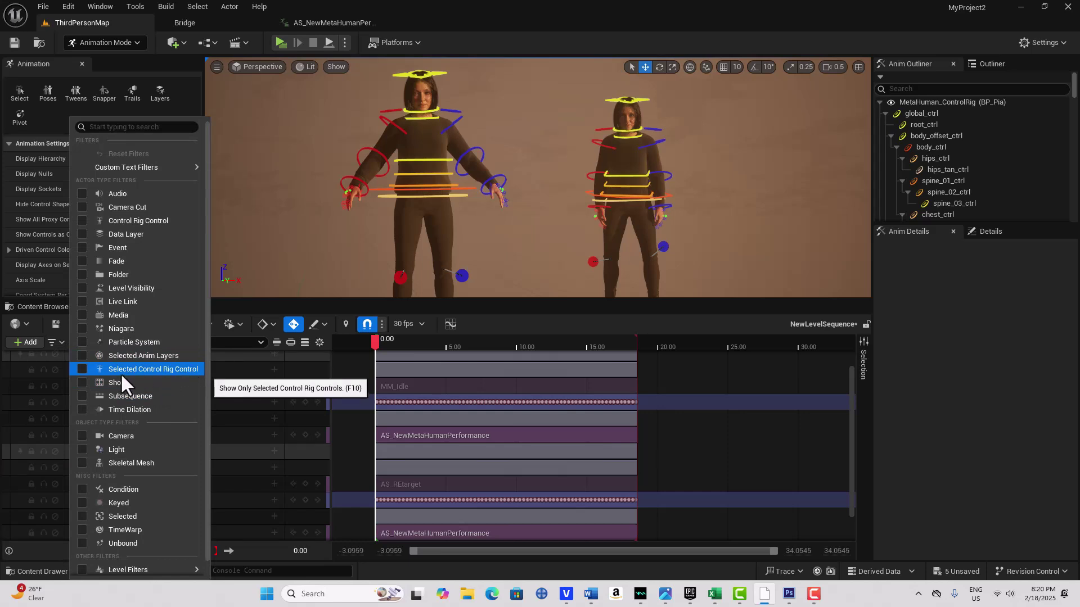
{"action": "left_click", "coordinate": [82, 368]}
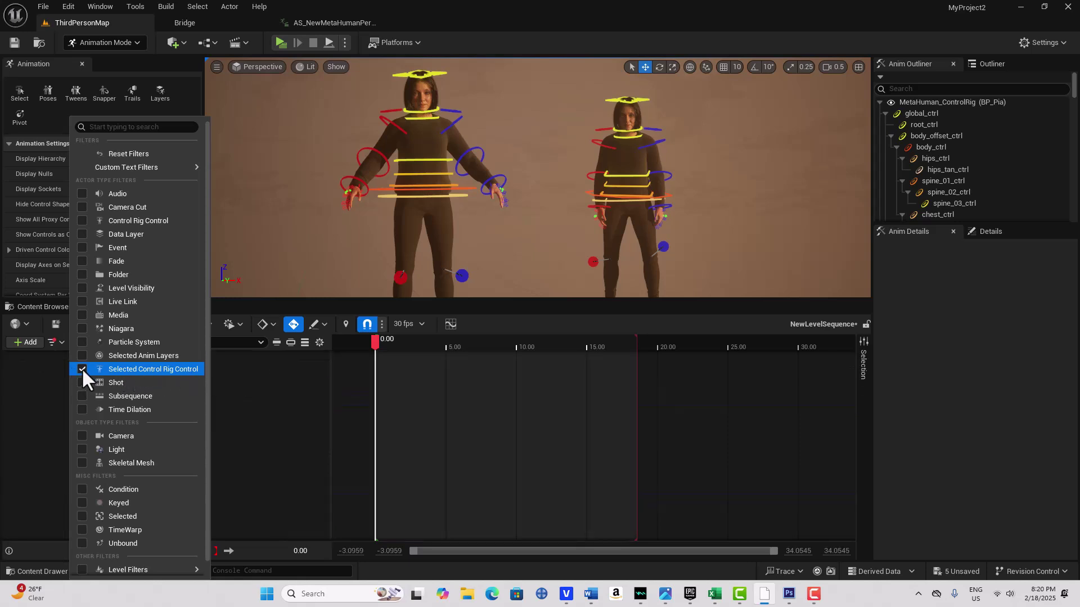
{"action": "left_click", "coordinate": [270, 453]}
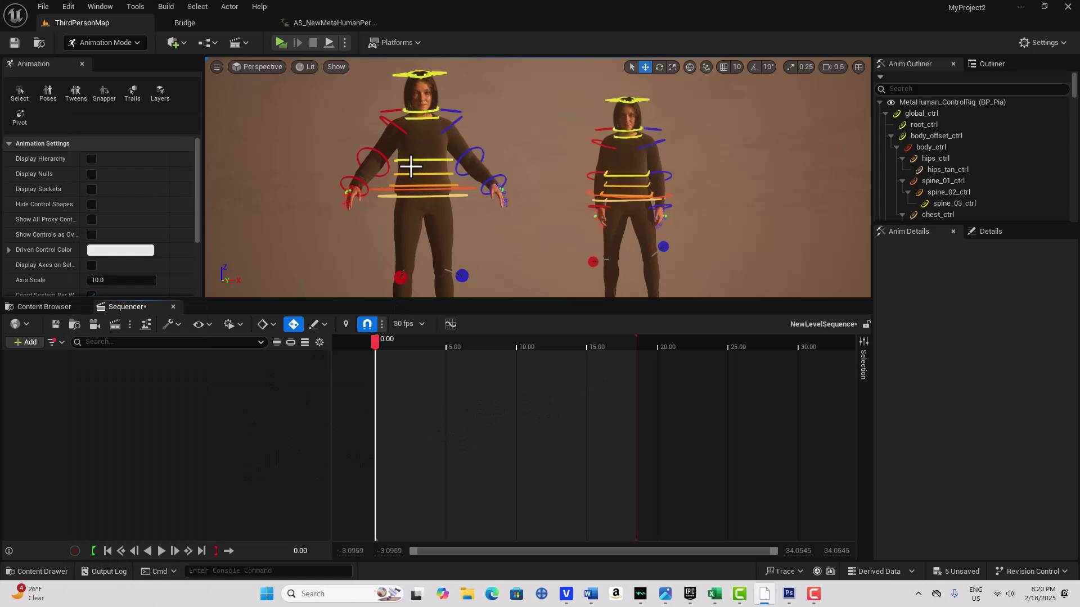
Step: Select the neck_01_ctrl, neck_02_ctrl and head_ctrl controls on BP_Pia2's body rig together
{"action": "left_click", "coordinate": [427, 118]}
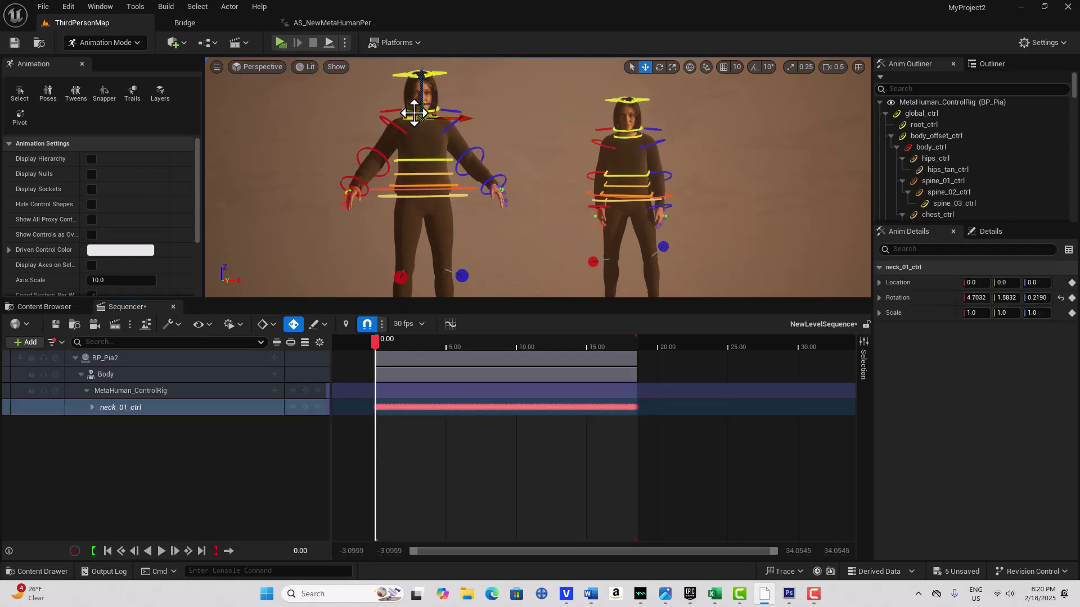
{"action": "left_click", "coordinate": [413, 112], "text": "ctrl"}
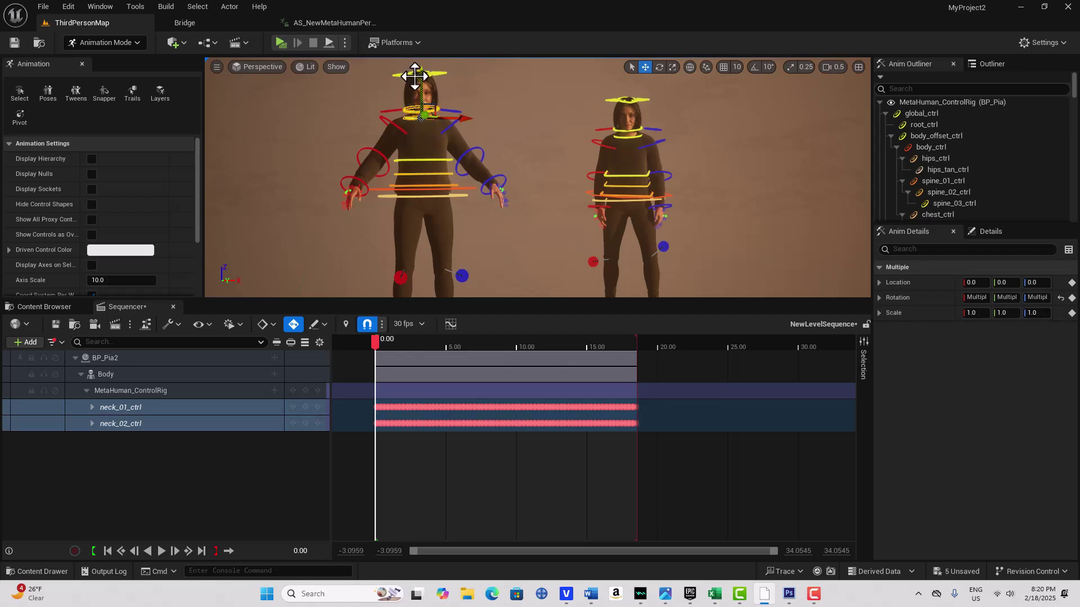
{"action": "left_click", "coordinate": [439, 120], "text": "ctrl"}
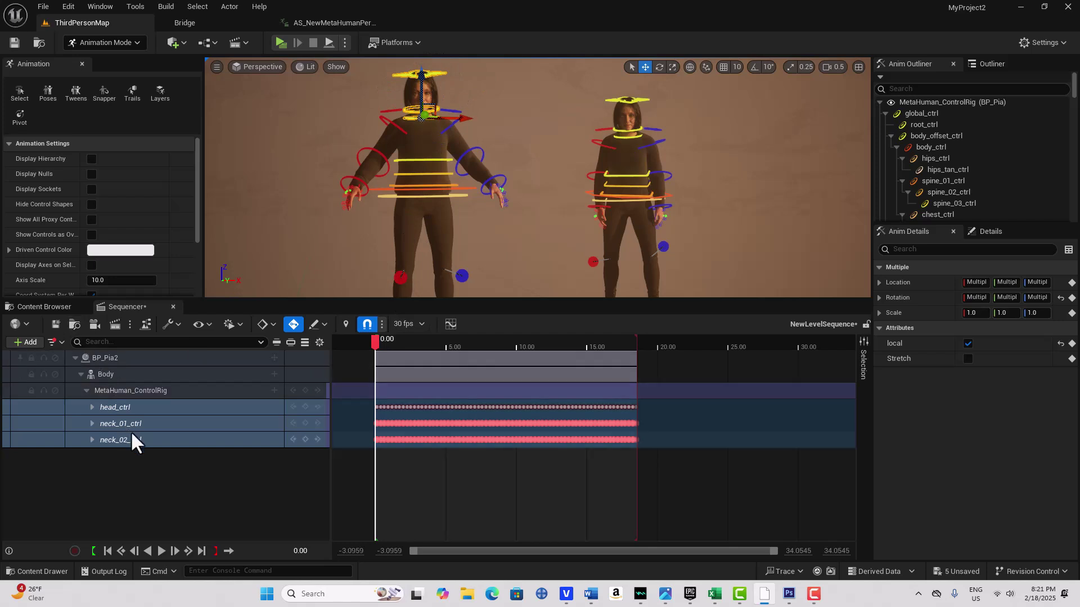
Step: Expand the head_ctrl, neck_01_ctrl and neck_02_ctrl tracks of BP_Pia2 to show their individual transform channels
{"action": "left_click", "coordinate": [92, 406]}
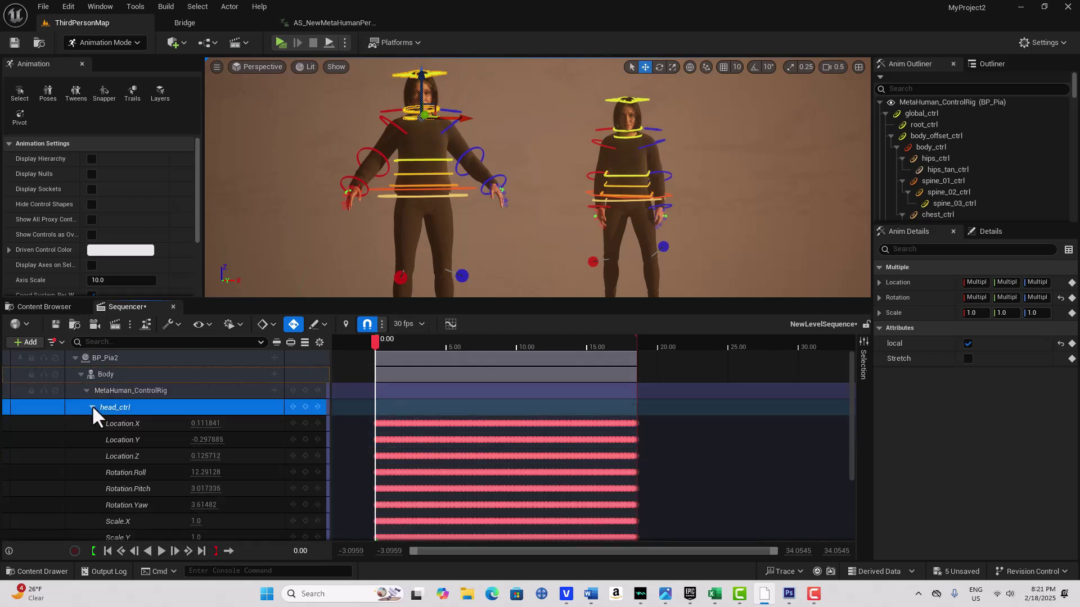
{"action": "scroll", "coordinate": [145, 439], "scroll_direction": "down", "scroll_amount": 3}
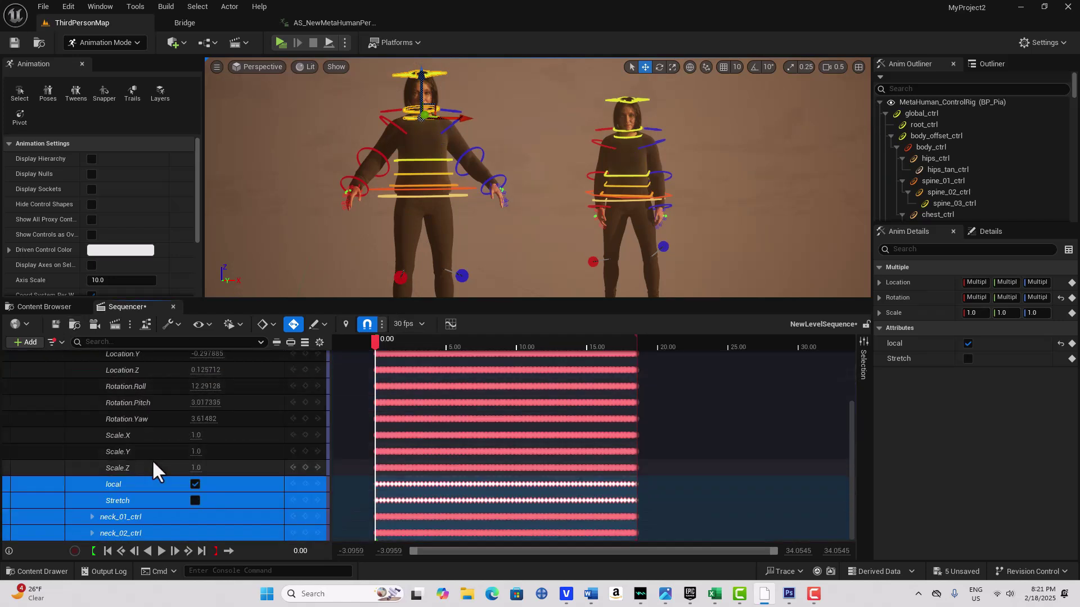
{"action": "left_click", "coordinate": [92, 517]}
{"action": "scroll", "coordinate": [126, 490], "scroll_direction": "down", "scroll_amount": 3}
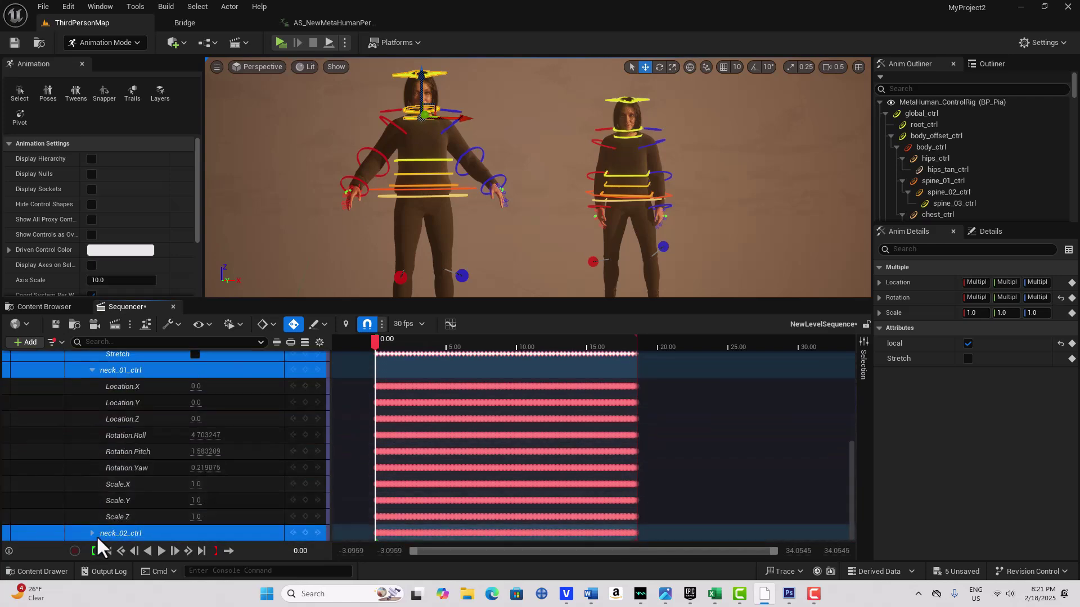
{"action": "left_click", "coordinate": [91, 533]}
{"action": "scroll", "coordinate": [353, 467], "scroll_direction": "down", "scroll_amount": 1}
{"action": "scroll", "coordinate": [516, 435], "scroll_direction": "up", "scroll_amount": 5}
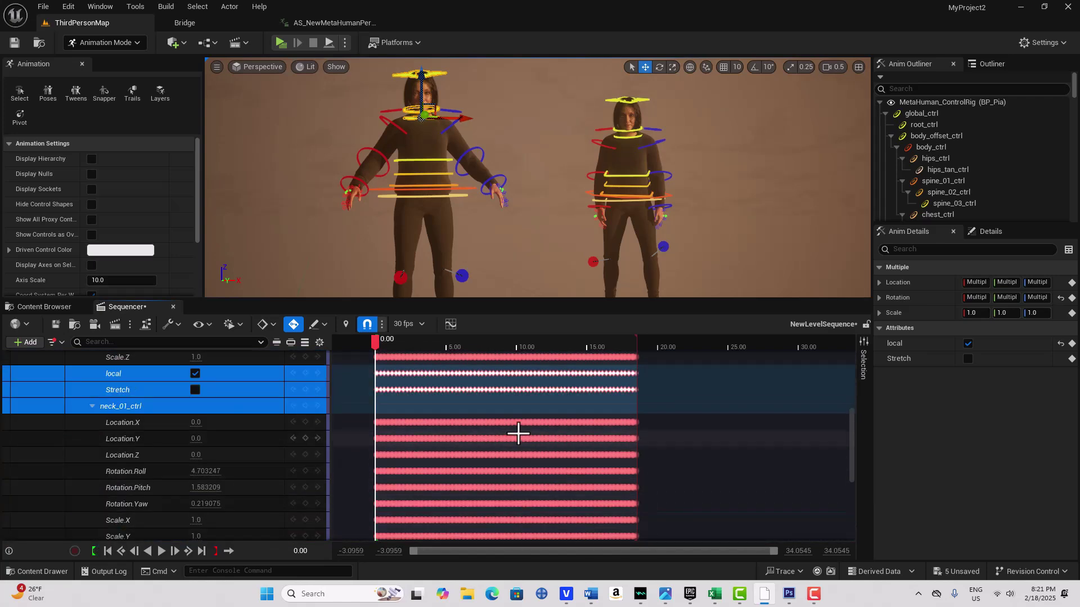
Step: Select and copy all Rotation Roll, Pitch and Yaw keys of BP_Pia2's head_ctrl, neck_01_ctrl and neck_02_ctrl
{"action": "scroll", "coordinate": [516, 435], "scroll_direction": "down", "scroll_amount": 2}
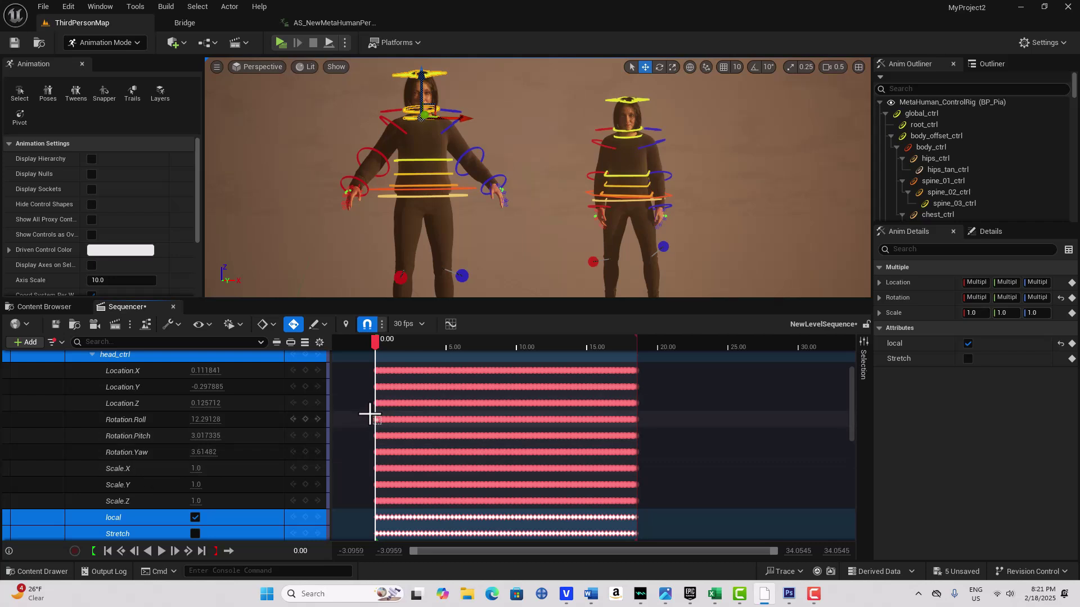
{"action": "left_click_drag", "start_coordinate": [370, 415], "coordinate": [655, 456]}
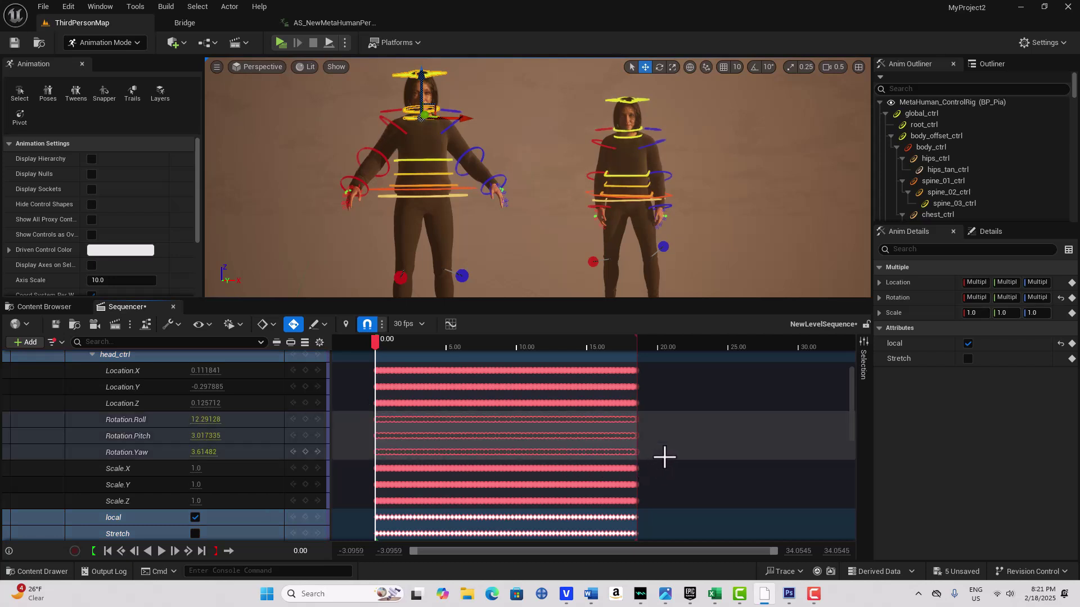
{"action": "scroll", "coordinate": [683, 434], "scroll_direction": "down", "scroll_amount": 3}
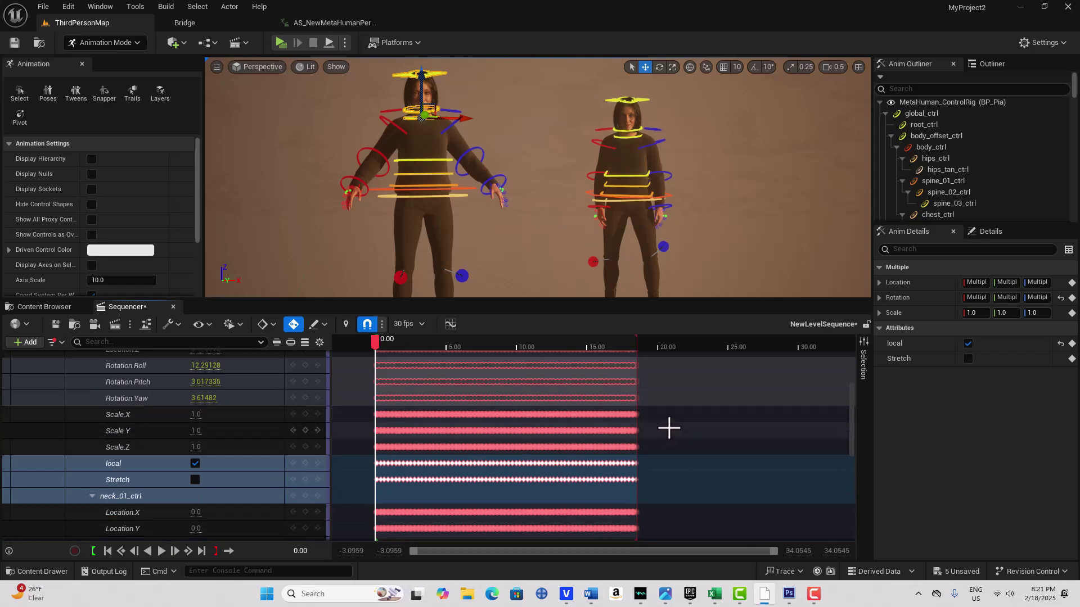
{"action": "scroll", "coordinate": [668, 429], "scroll_direction": "down", "scroll_amount": 3}
{"action": "scroll", "coordinate": [668, 429], "scroll_direction": "down", "scroll_amount": 2}
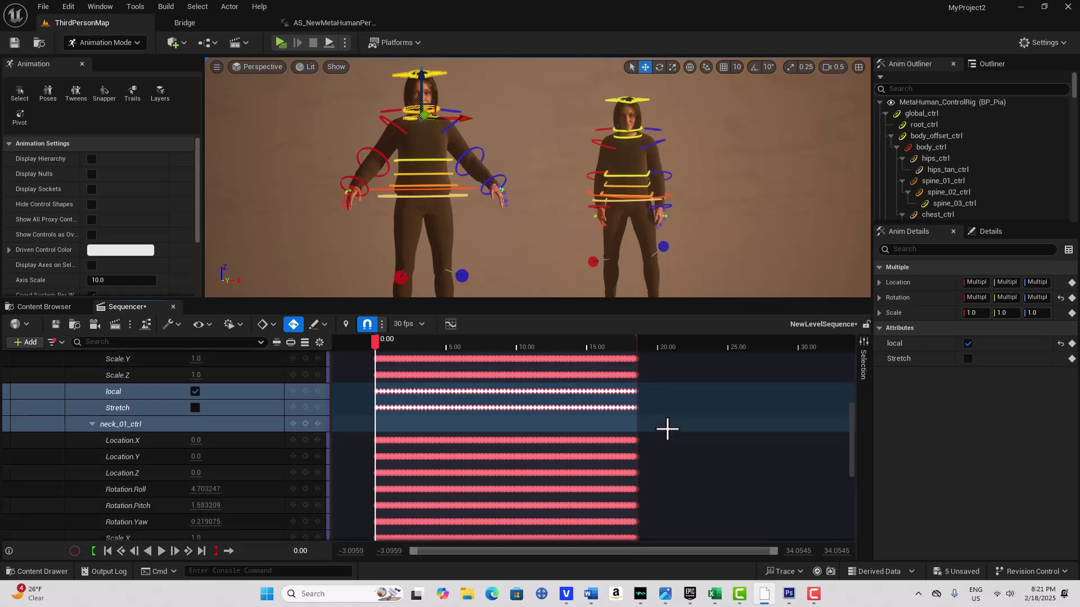
{"action": "scroll", "coordinate": [667, 431], "scroll_direction": "down", "scroll_amount": 2}
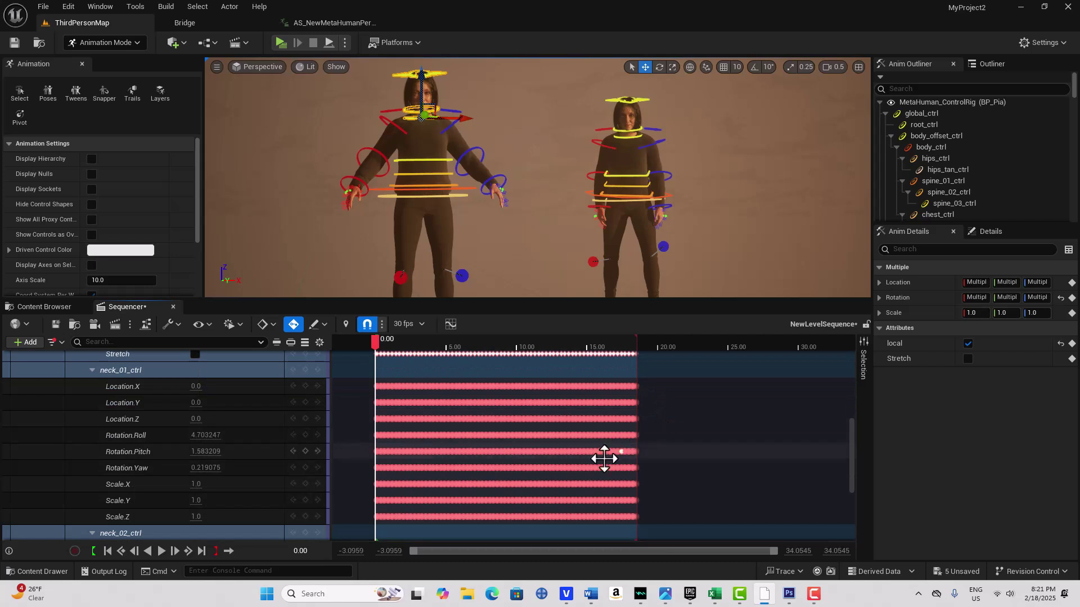
{"action": "left_click_drag", "start_coordinate": [366, 430], "coordinate": [653, 474]}
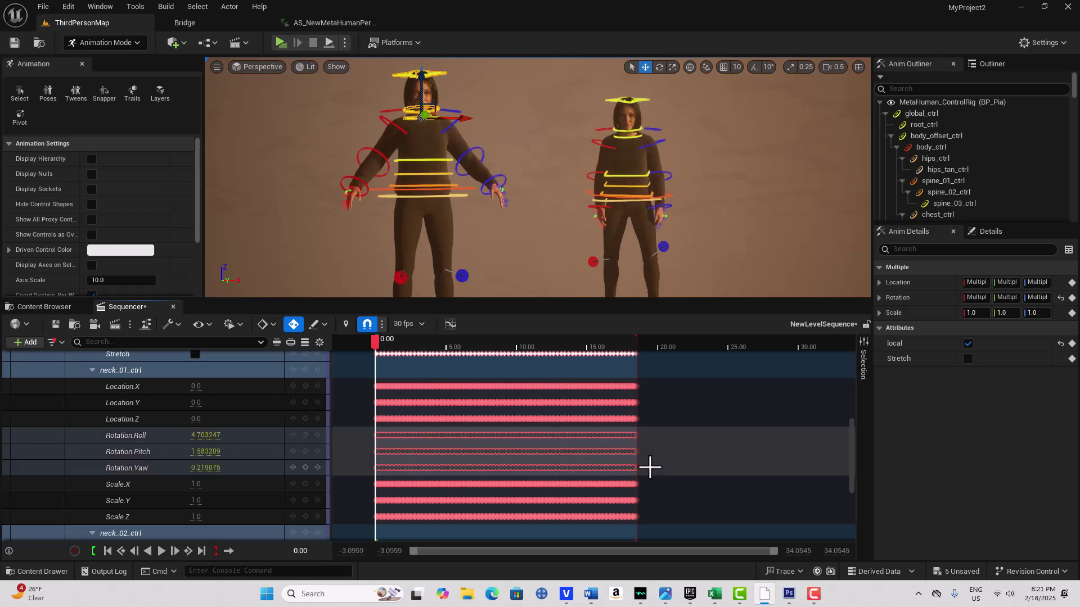
{"action": "scroll", "coordinate": [646, 465], "scroll_direction": "down", "scroll_amount": 8}
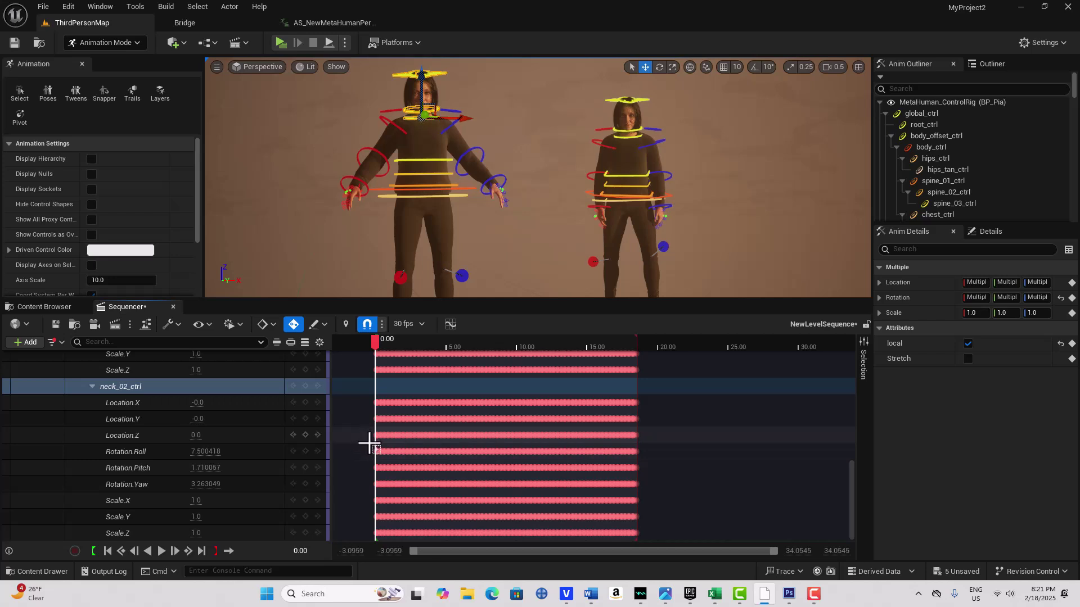
{"action": "left_click_drag", "start_coordinate": [369, 440], "coordinate": [663, 490]}
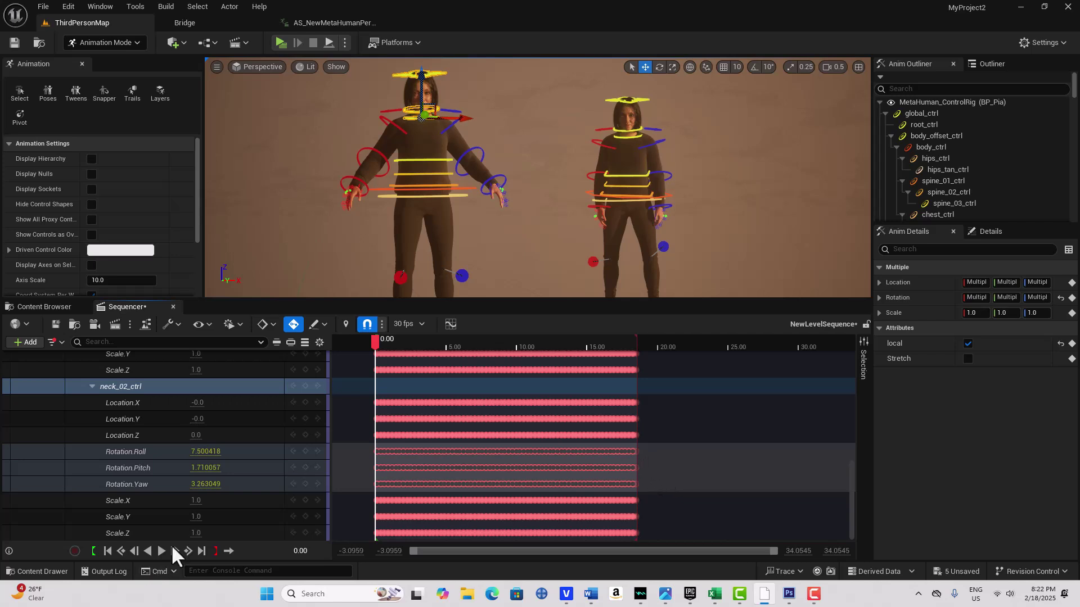
Step: Turn off the Selected Control Rig Control track filter and collapse BP_Pia2's MetaHuman_ControlRig track
{"action": "scroll", "coordinate": [163, 509], "scroll_direction": "up", "scroll_amount": 5}
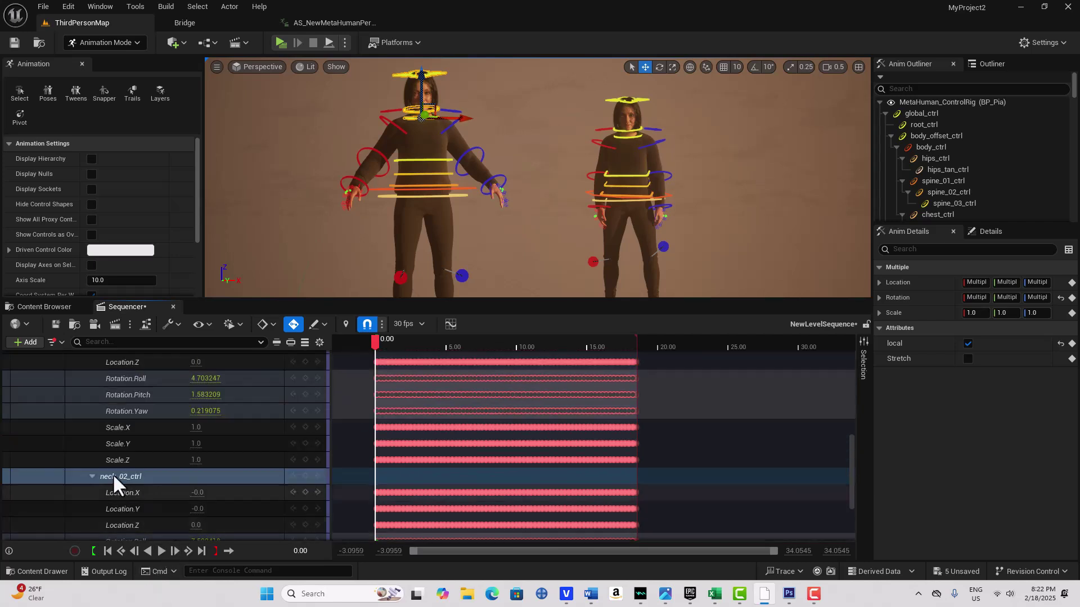
{"action": "left_click", "coordinate": [59, 342]}
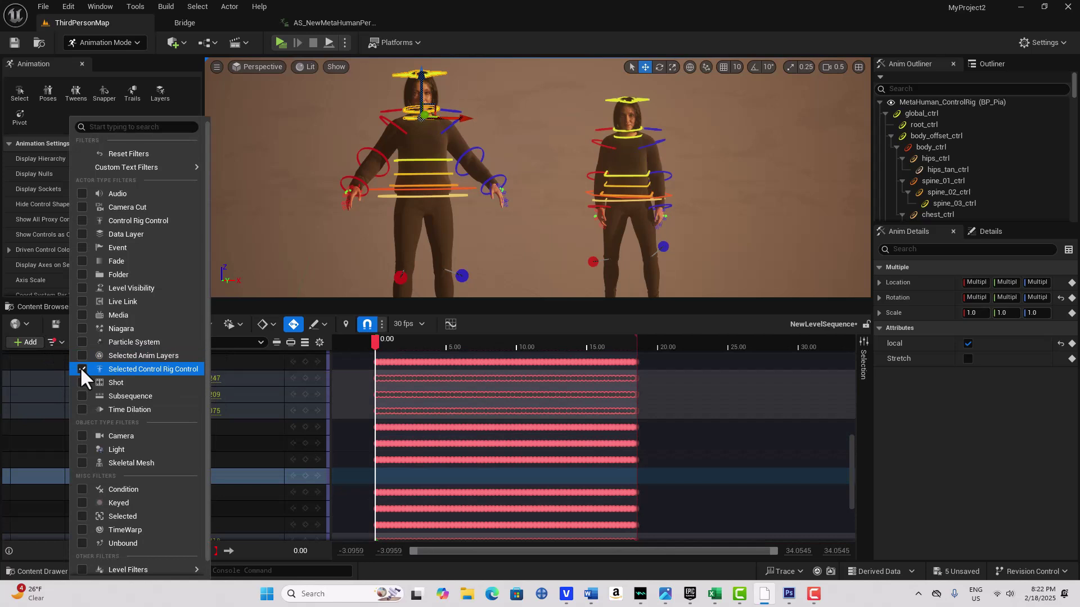
{"action": "left_click", "coordinate": [82, 368]}
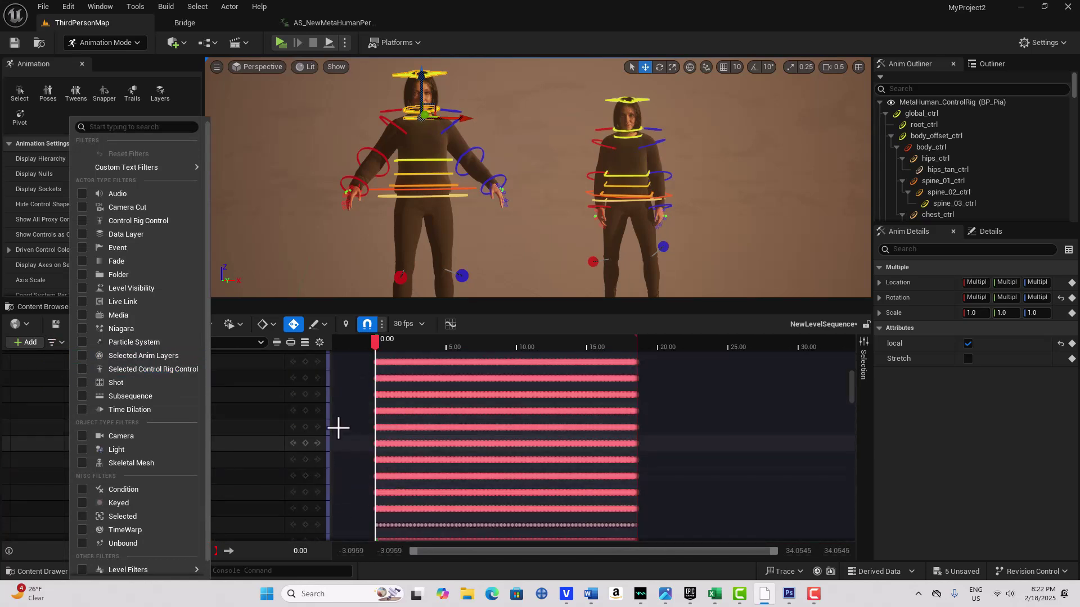
{"action": "left_click", "coordinate": [352, 429]}
{"action": "scroll", "coordinate": [93, 494], "scroll_direction": "up", "scroll_amount": 15}
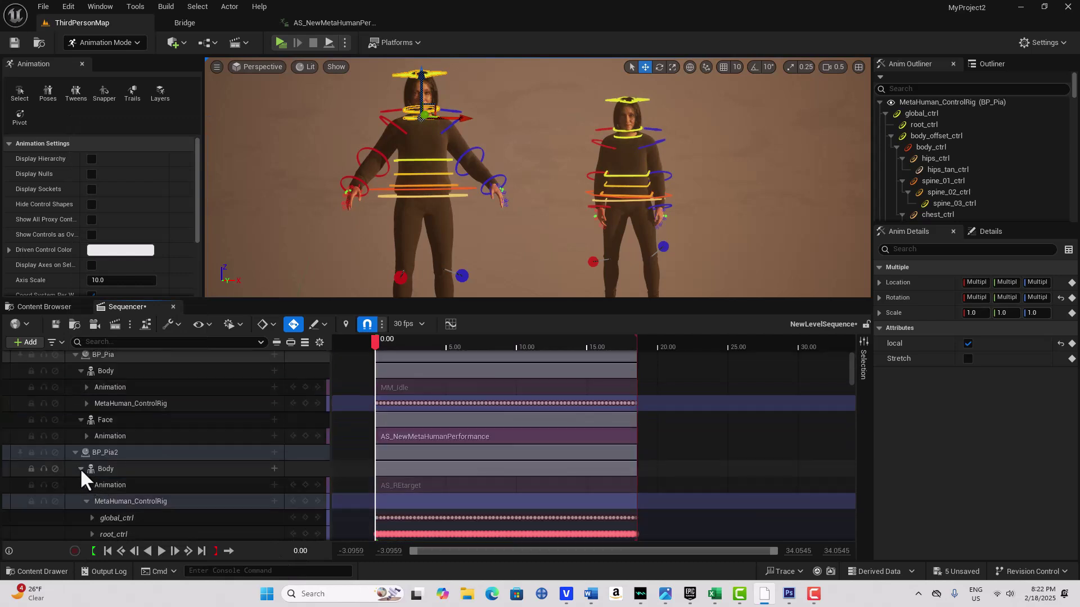
{"action": "left_click", "coordinate": [87, 501]}
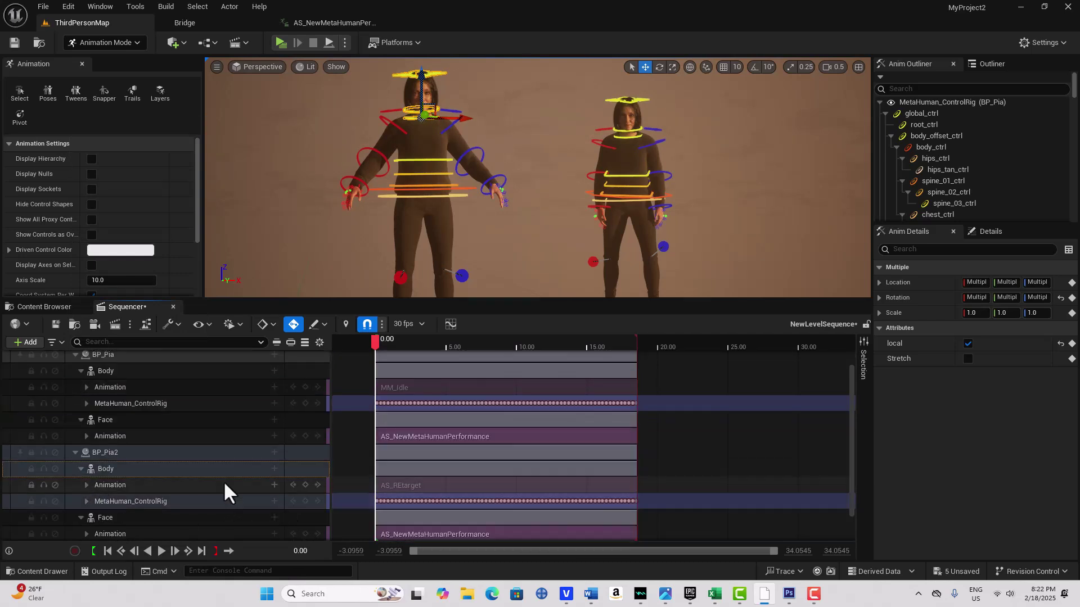
Step: Add an Additive section to BP_Pia's MetaHuman_ControlRig track
{"action": "left_click", "coordinate": [170, 404]}
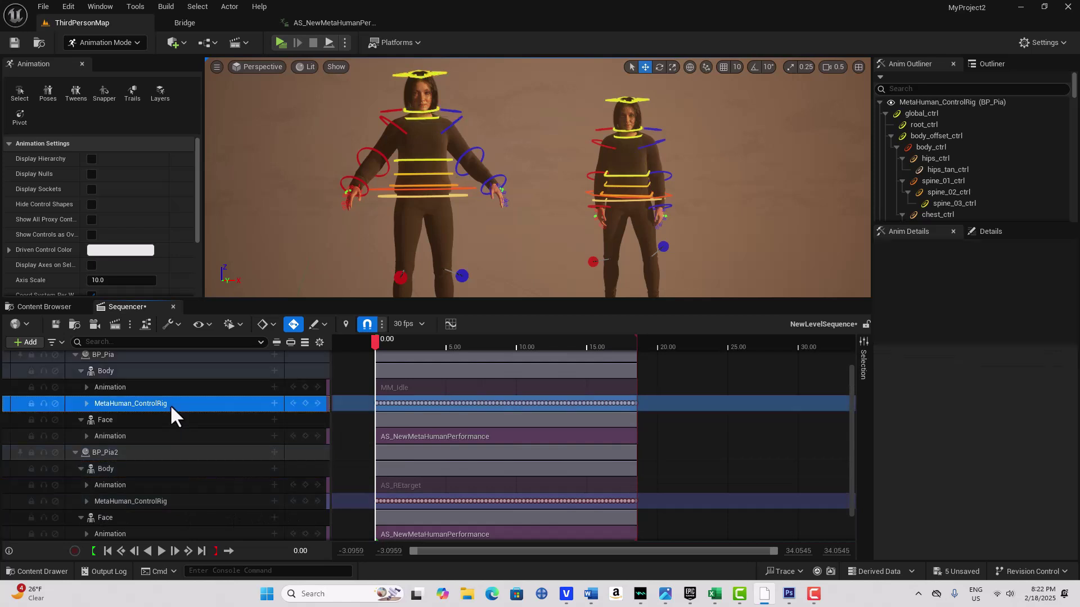
{"action": "left_click", "coordinate": [275, 404]}
{"action": "left_click", "coordinate": [315, 432]}
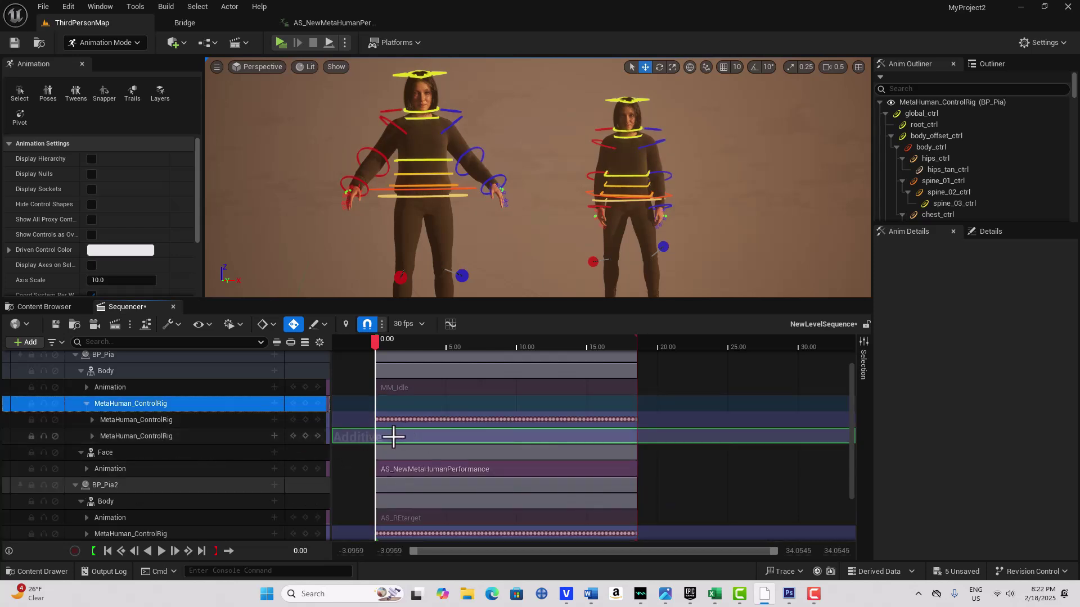
Step: Paste the copied head and neck rotation keys into BP_Pia's additive MetaHuman_ControlRig section at the sequence start
{"action": "left_click", "coordinate": [393, 437]}
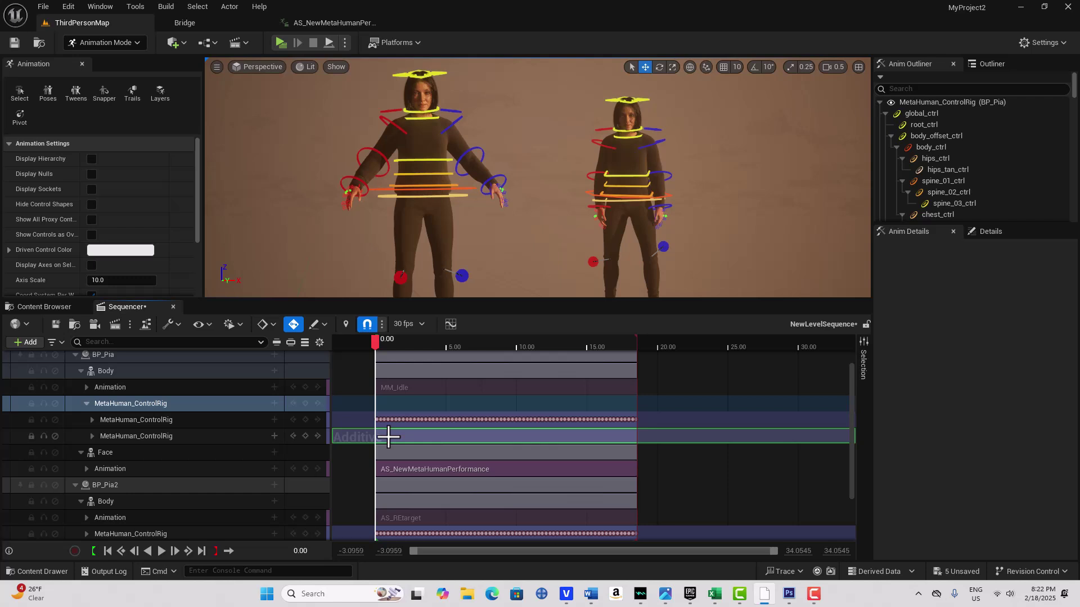
{"action": "left_click", "coordinate": [186, 435]}
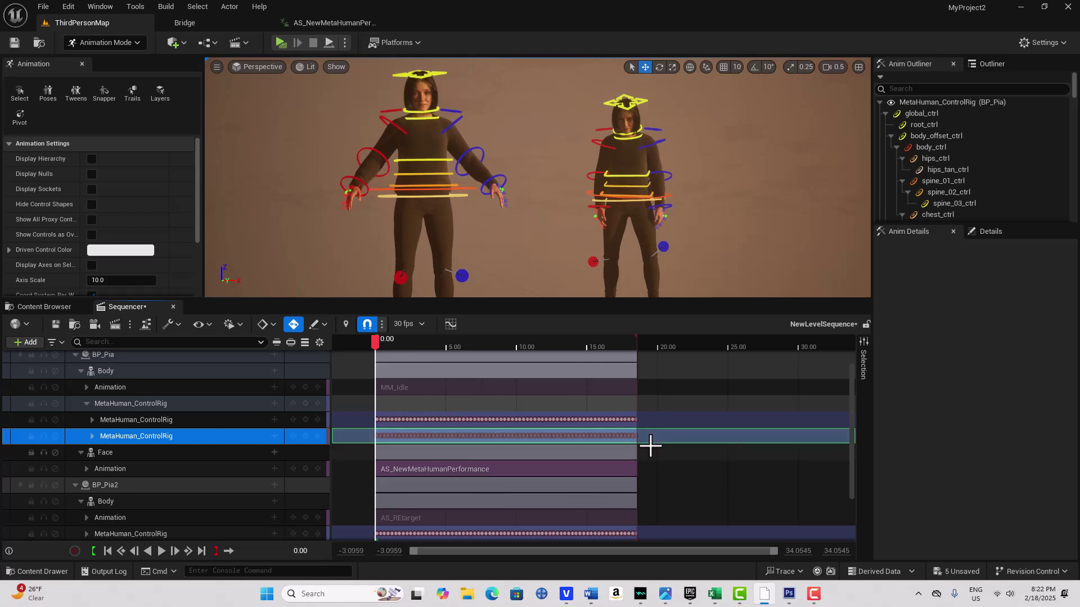
Step: Collapse the finished tracks, remove BP_Pia2 from the sequence and delete its MetaHuman from the level
{"action": "left_click", "coordinate": [85, 403]}
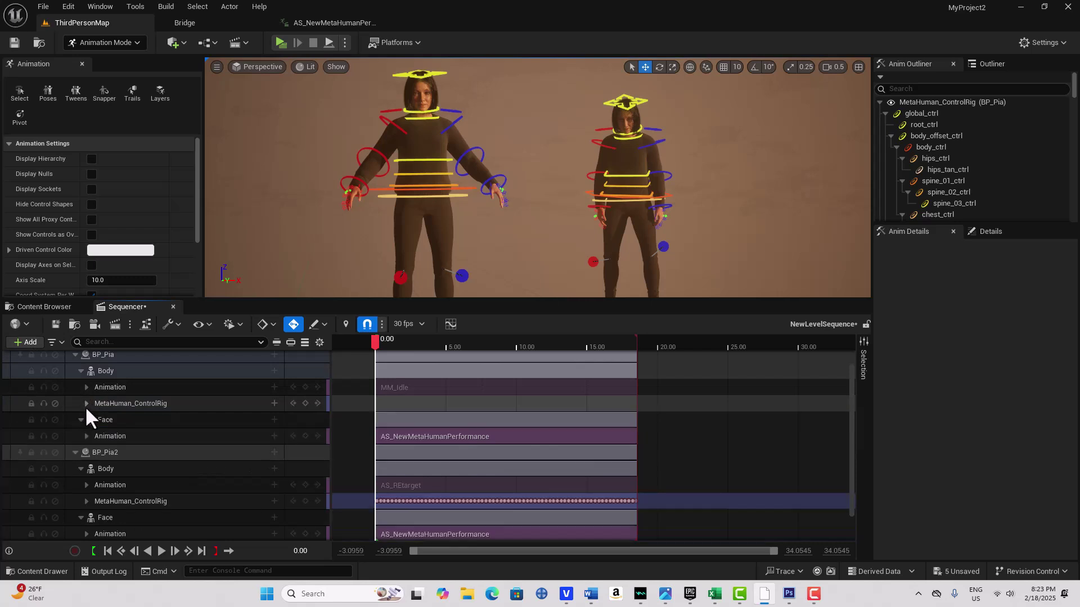
{"action": "left_click", "coordinate": [75, 452]}
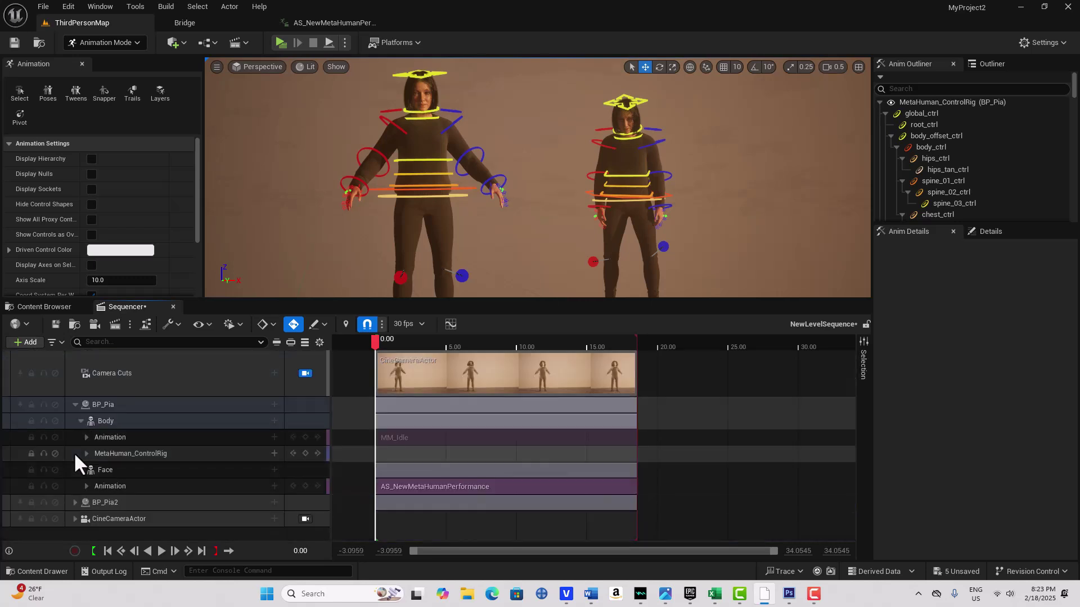
{"action": "left_click", "coordinate": [159, 502]}
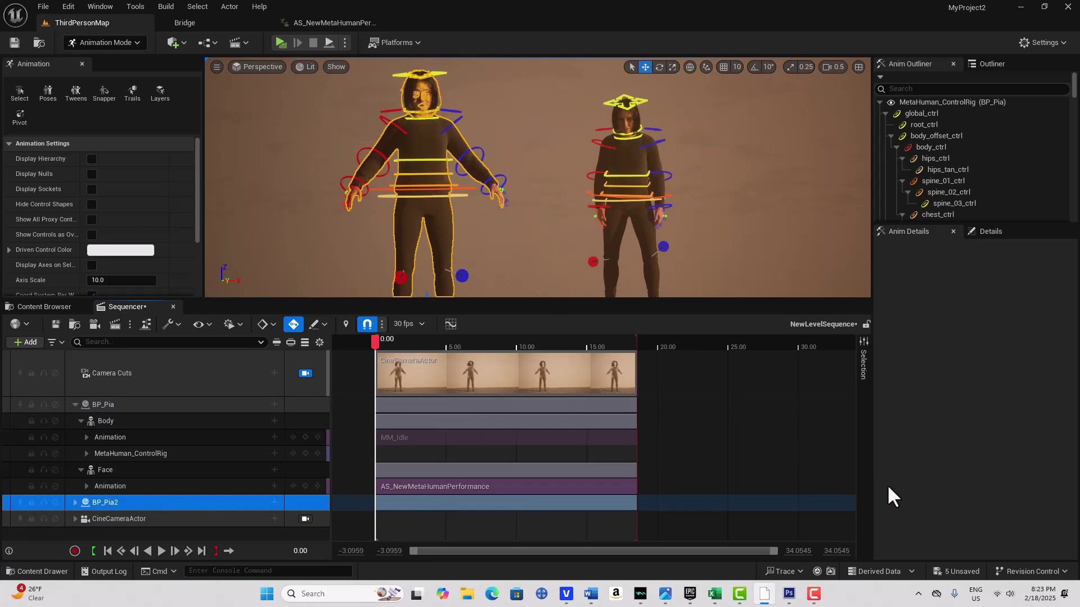
{"action": "key", "text": "Delete"}
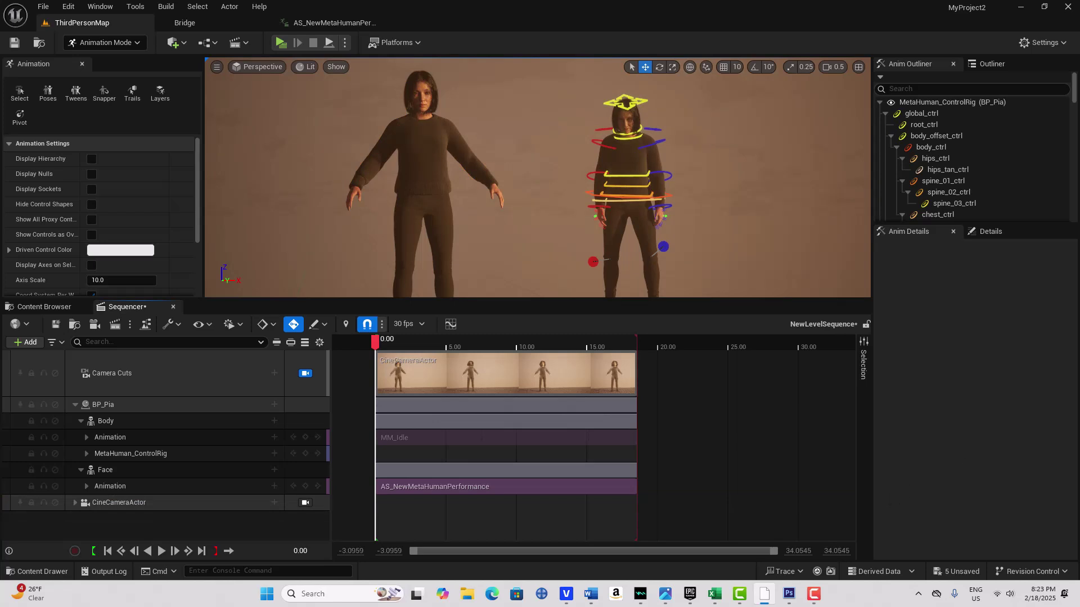
{"action": "left_click", "coordinate": [424, 154]}
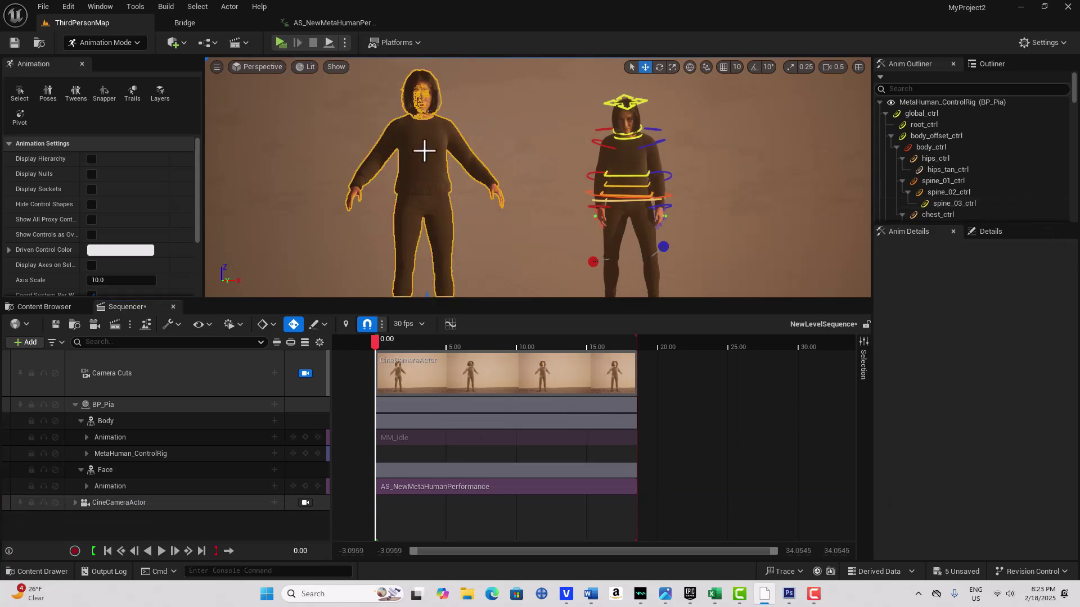
{"action": "key", "text": "Delete"}
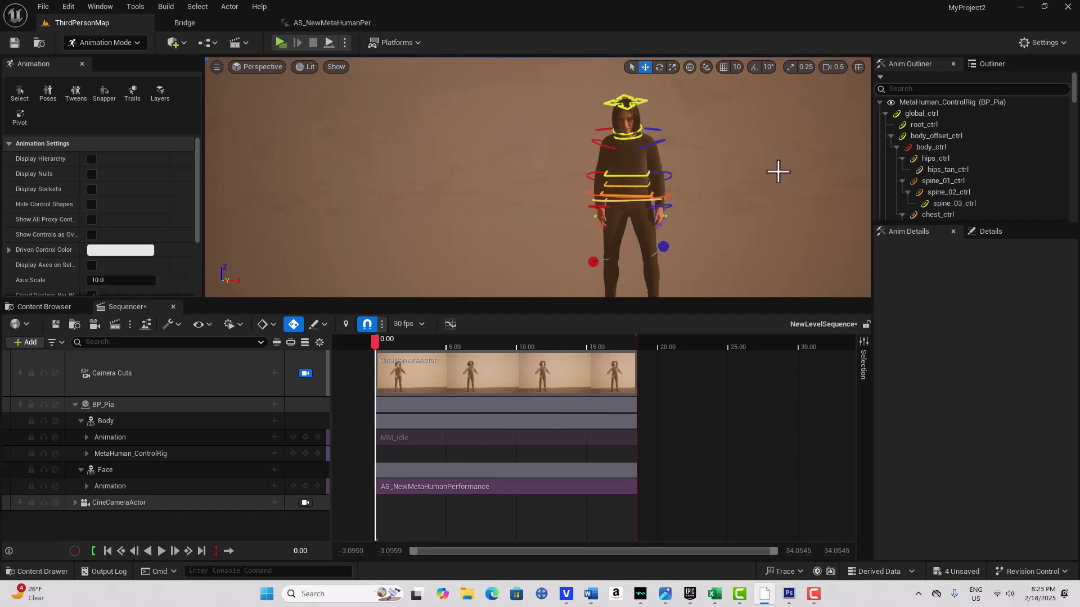
Step: Save the level sequence and close Sequencer
{"action": "left_click", "coordinate": [56, 323]}
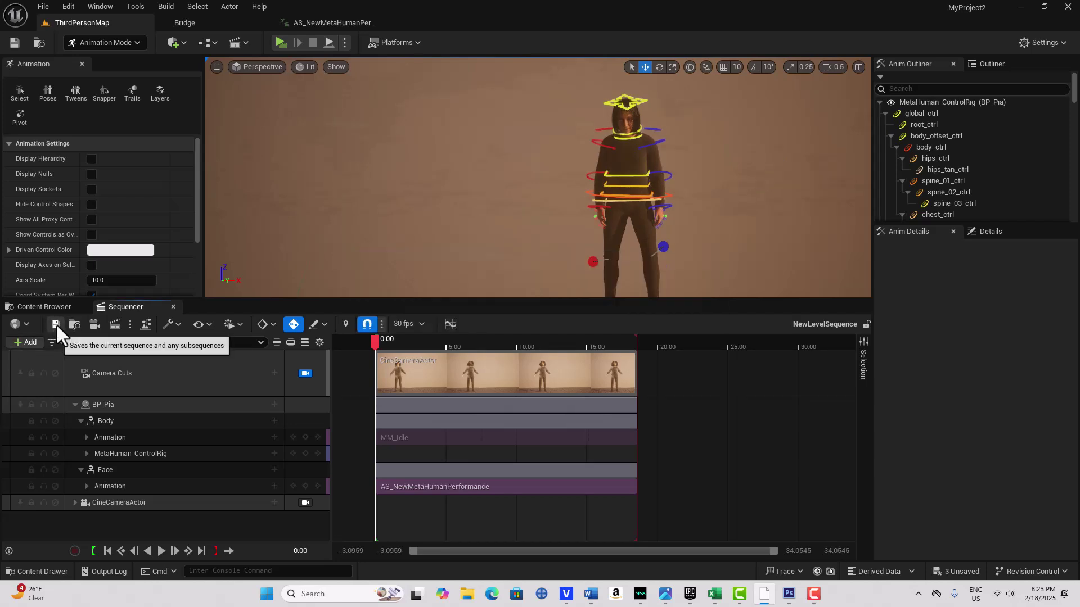
{"action": "left_click", "coordinate": [174, 307]}
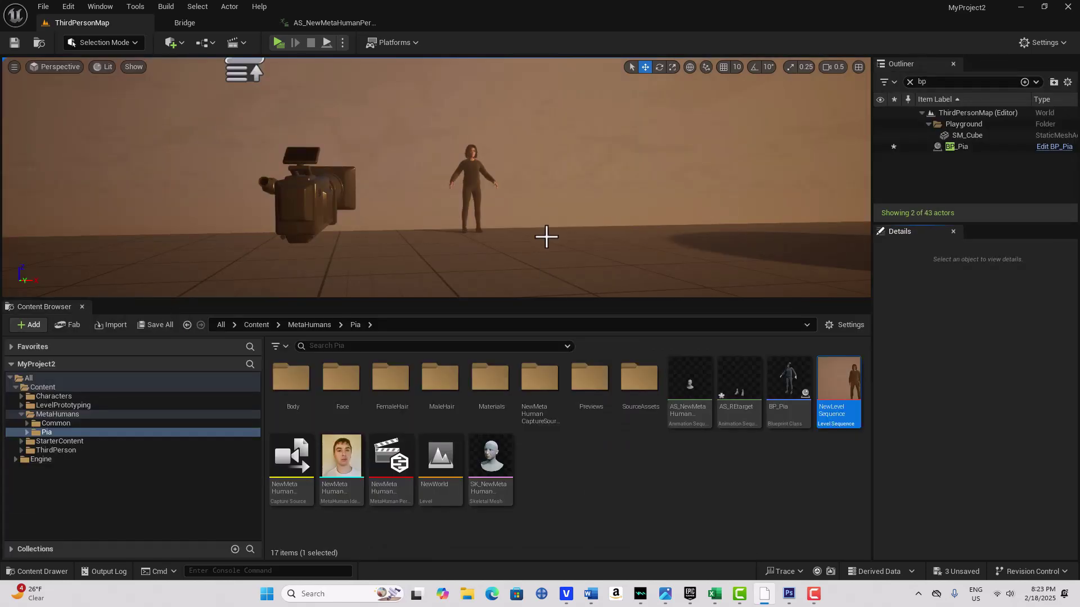
Step: Frame the remaining MetaHuman in the viewport, reopen NewLevelSequence and play the combined animation
{"action": "left_click_drag", "start_coordinate": [572, 226], "coordinate": [550, 163]}
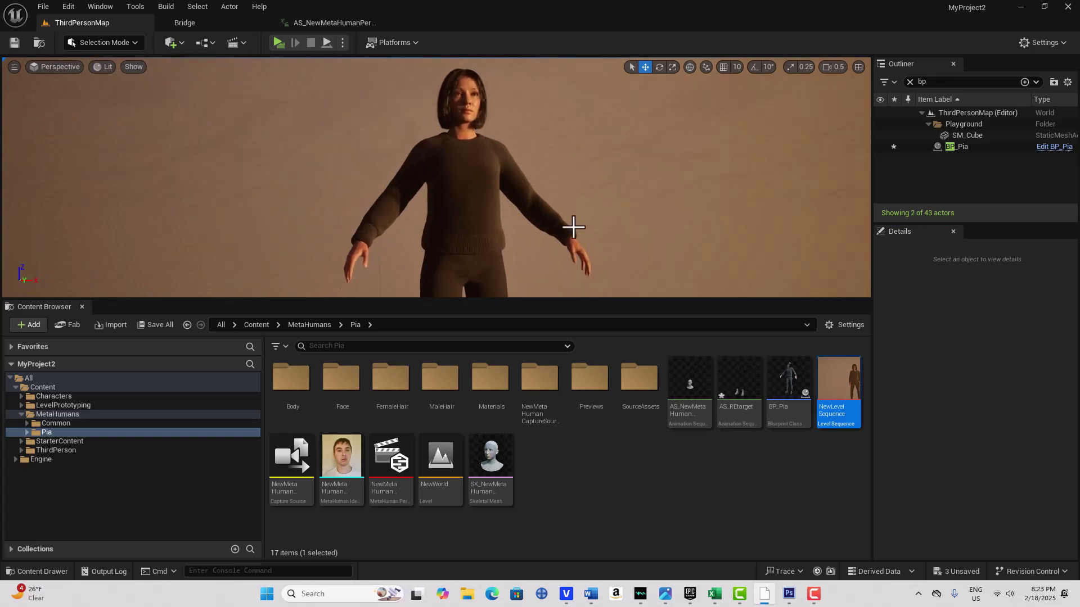
{"action": "double_click", "coordinate": [824, 383]}
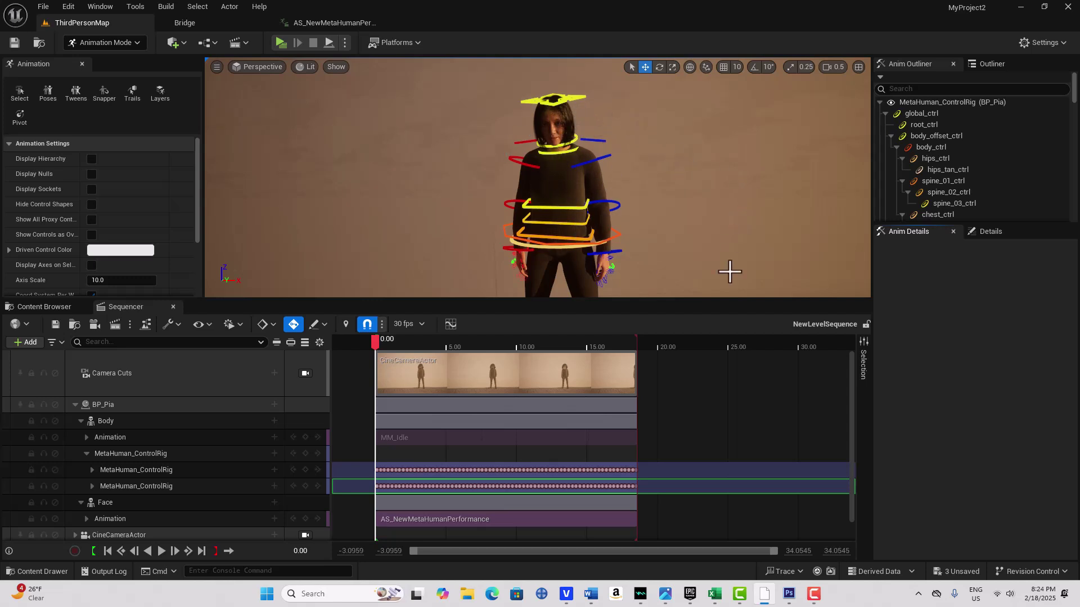
{"action": "left_click", "coordinate": [161, 551]}
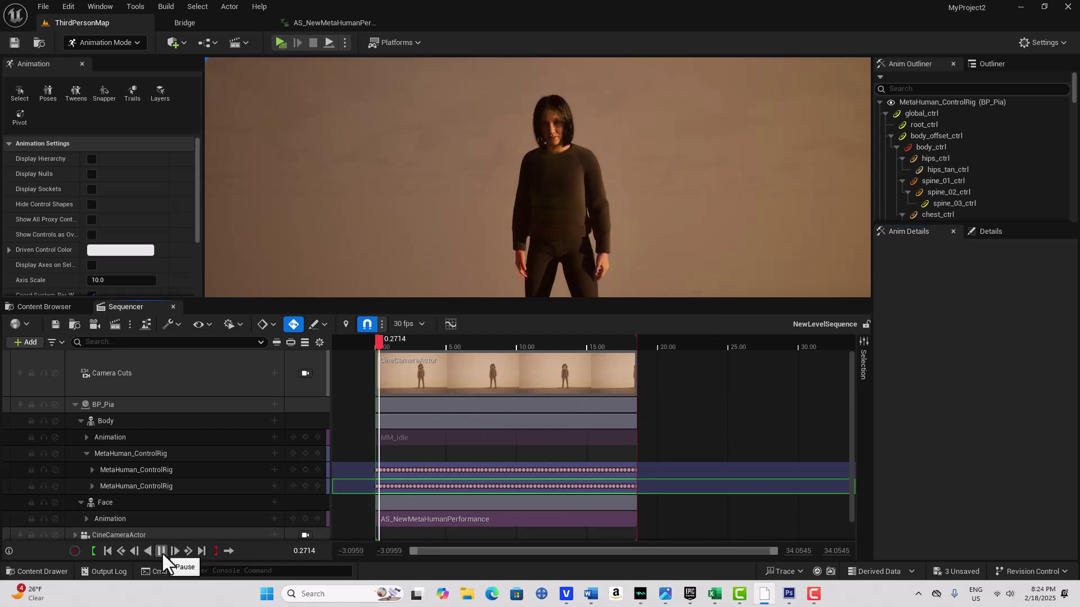
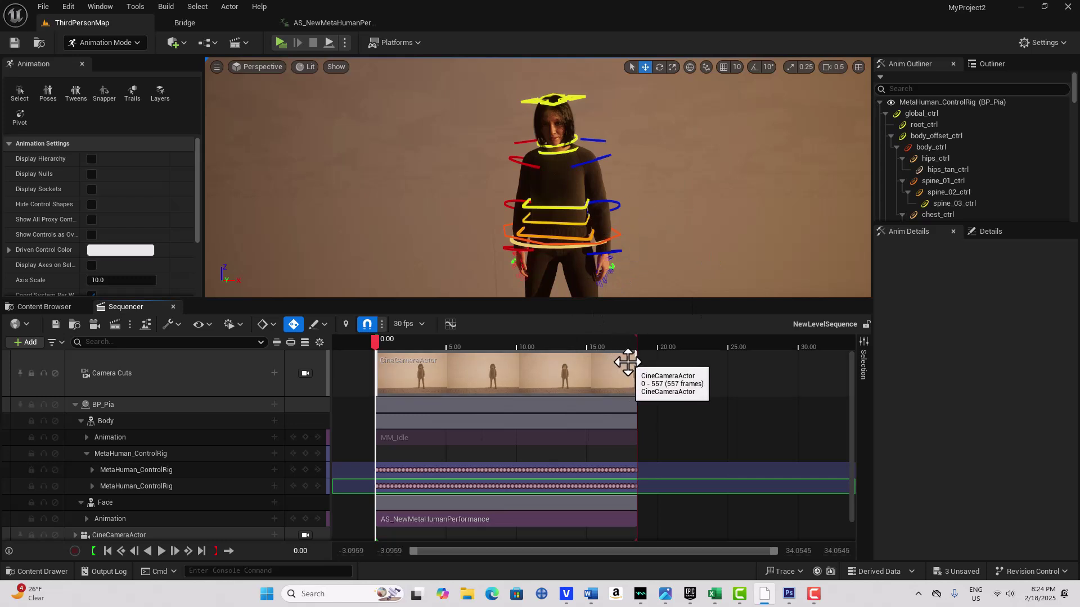
Step: Filter the tracks to selected control rig controls, select the head control, and expand head_ctrl's channels in the additive section
{"action": "left_click", "coordinate": [92, 485]}
{"action": "scroll", "coordinate": [168, 439], "scroll_direction": "down", "scroll_amount": 10}
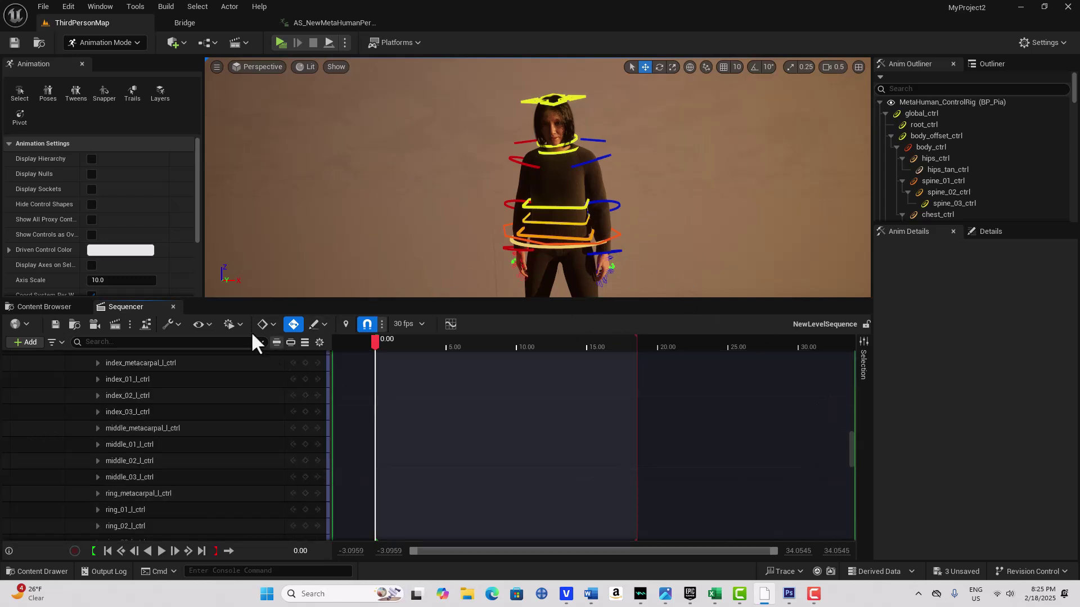
{"action": "left_click", "coordinate": [61, 342]}
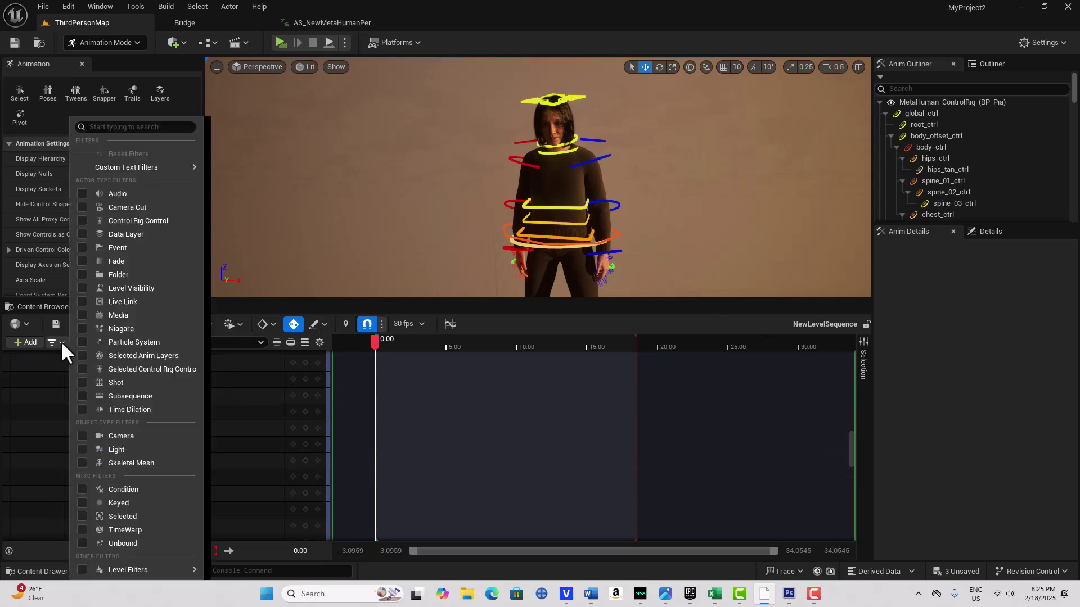
{"action": "left_click", "coordinate": [82, 368]}
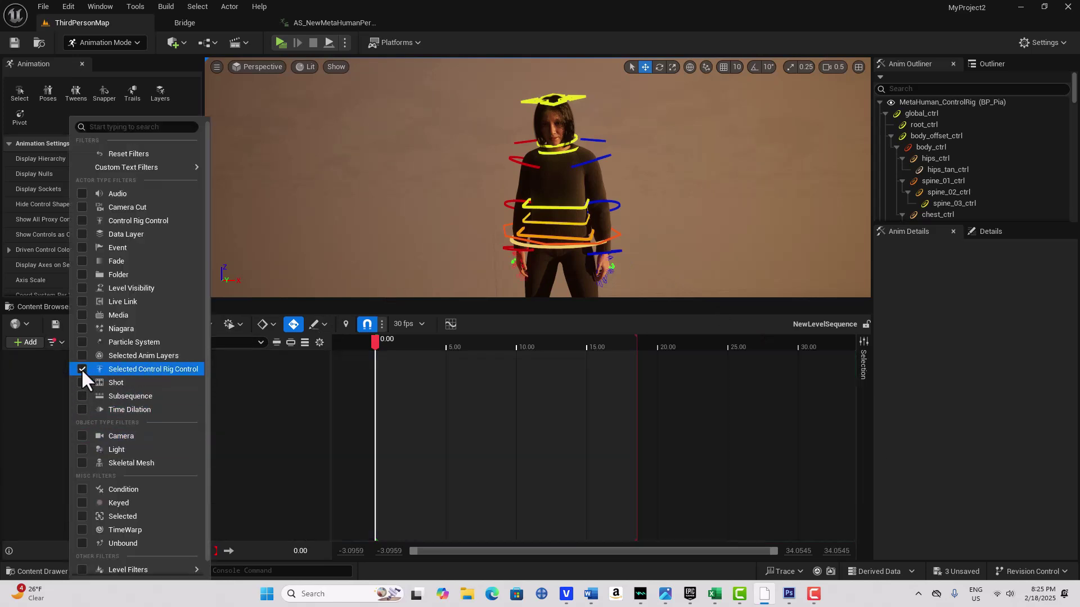
{"action": "left_click", "coordinate": [557, 101]}
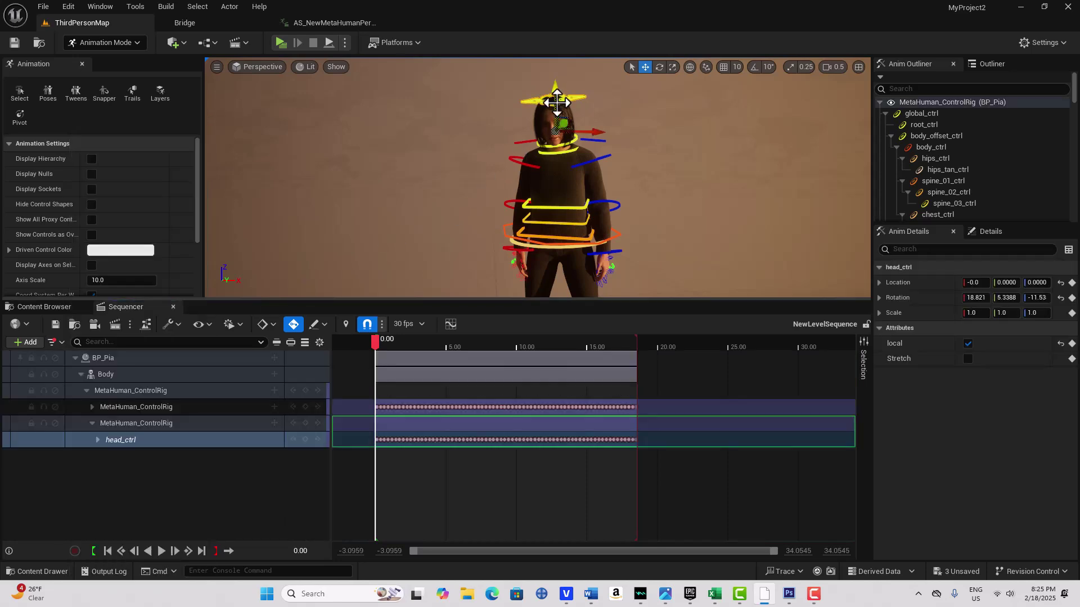
{"action": "left_click", "coordinate": [97, 440]}
{"action": "scroll", "coordinate": [645, 458], "scroll_direction": "down", "scroll_amount": 3}
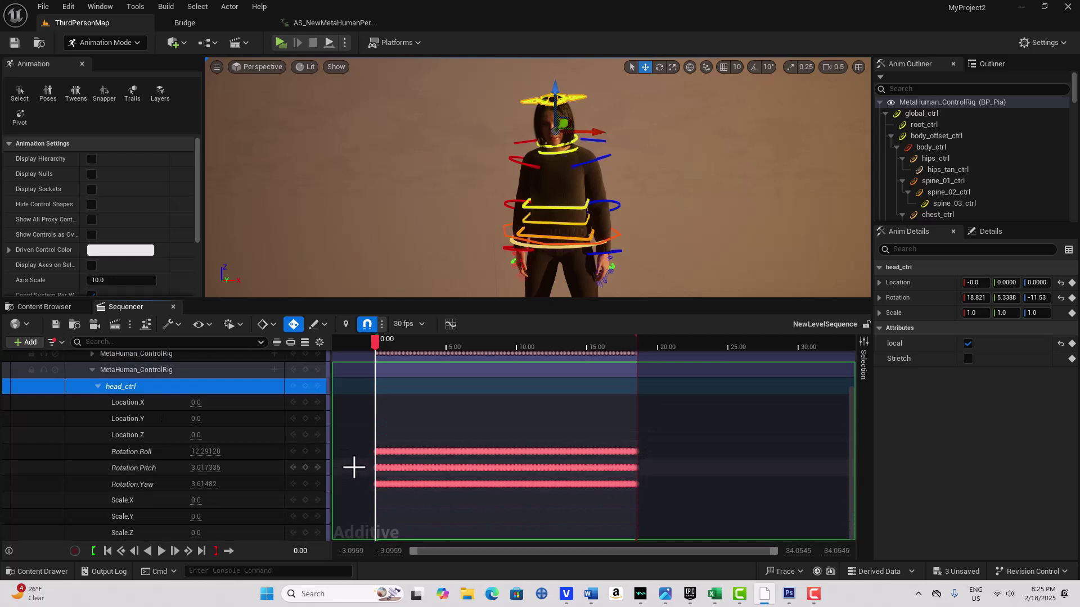
Step: Show head_ctrl's Rotation.Roll keys in the curve editor and lock key movement to Y Only
{"action": "left_click", "coordinate": [162, 452]}
{"action": "left_click", "coordinate": [482, 456]}
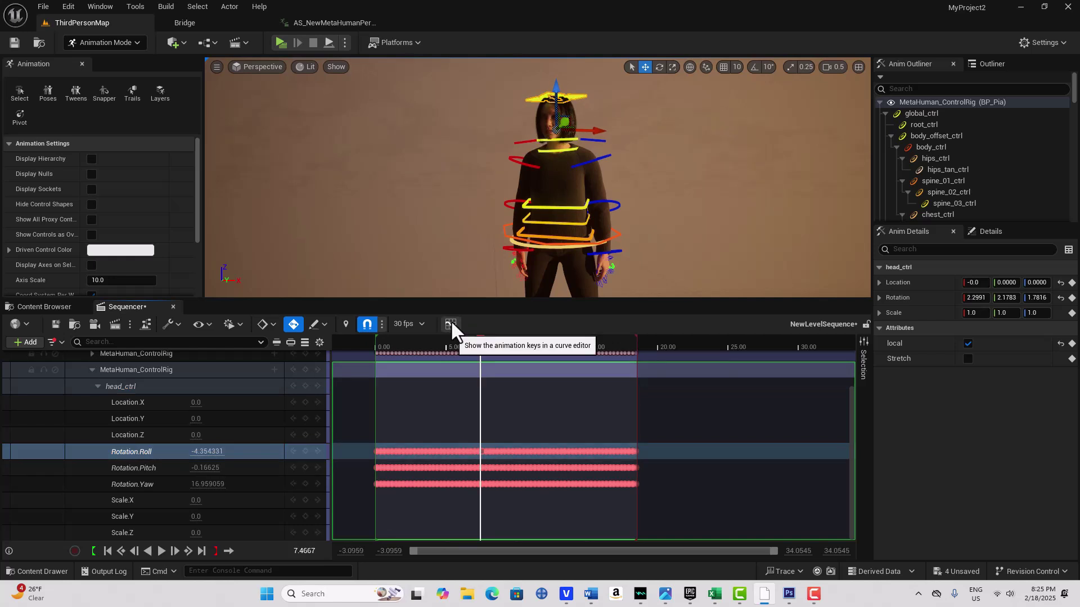
{"action": "left_click", "coordinate": [450, 324]}
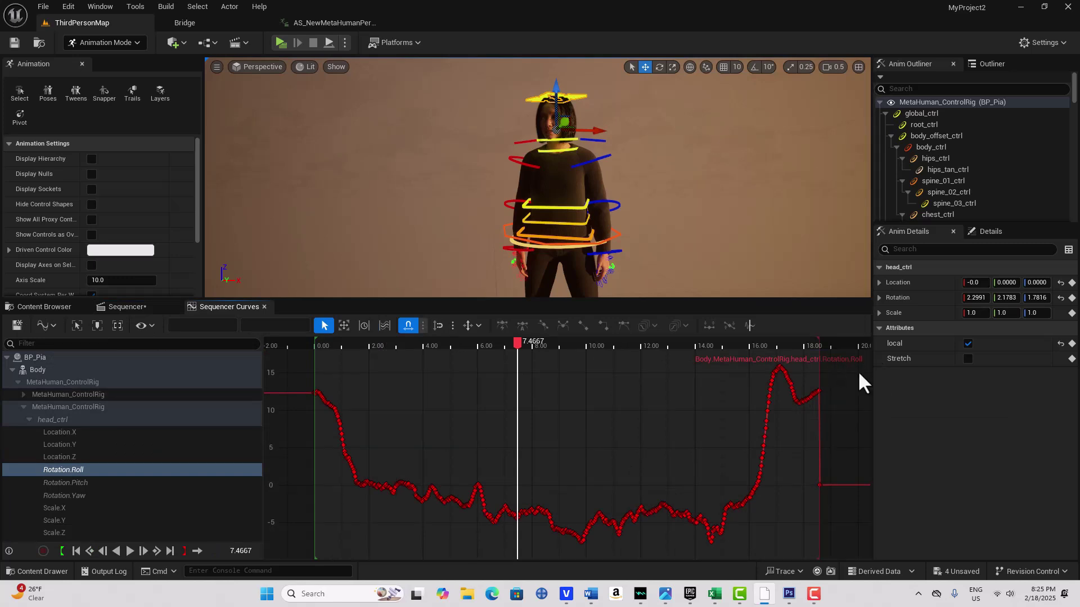
{"action": "left_click", "coordinate": [477, 326]}
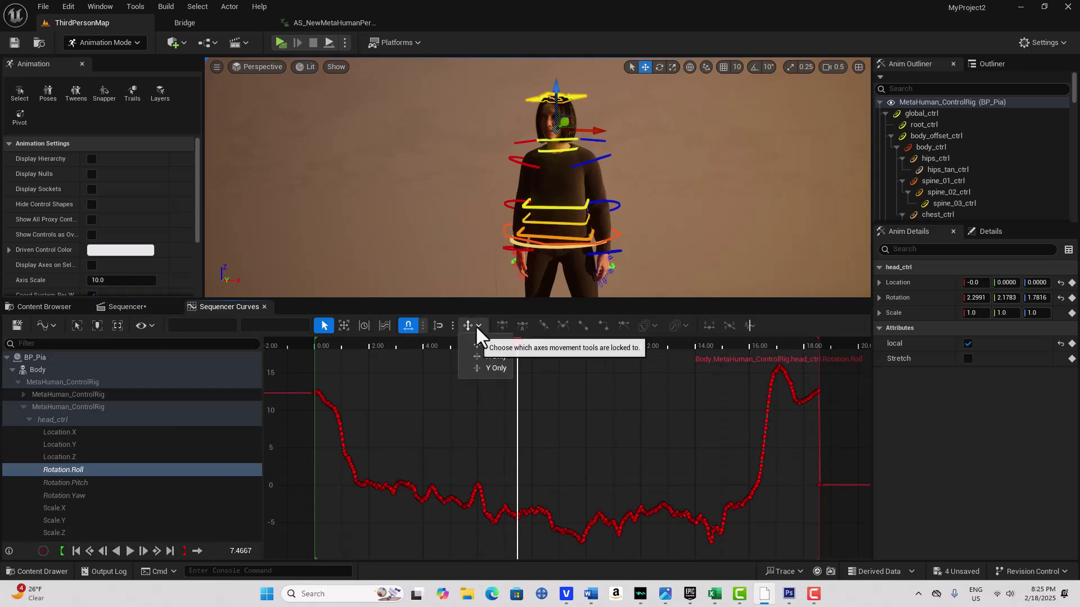
{"action": "left_click", "coordinate": [493, 368]}
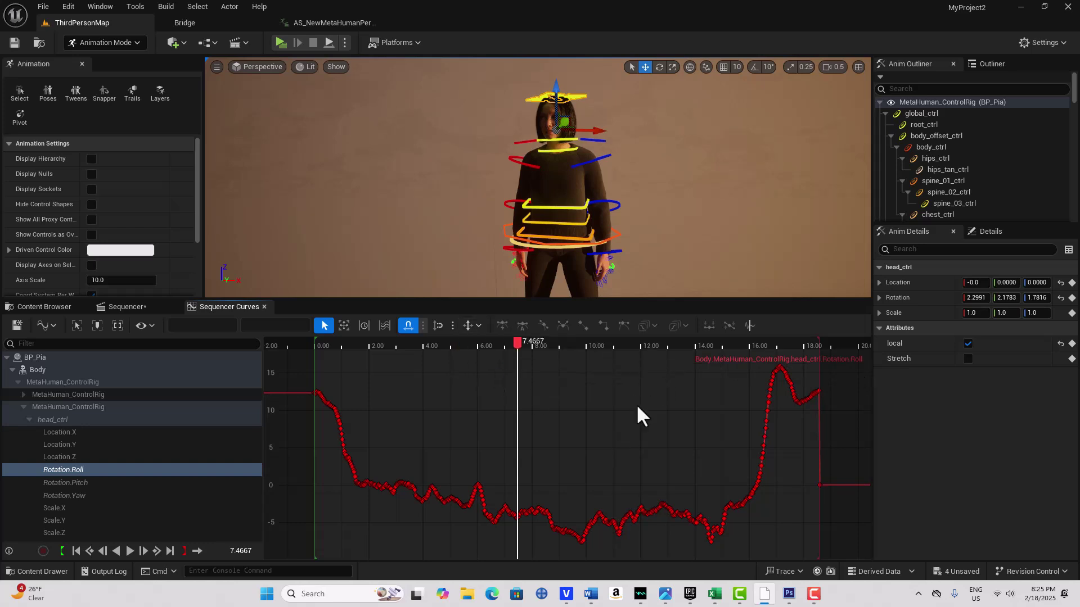
Step: Select all keys of the Rotation.Roll curve and raise the whole curve by about 8
{"action": "scroll", "coordinate": [615, 414], "scroll_direction": "down", "scroll_amount": 3}
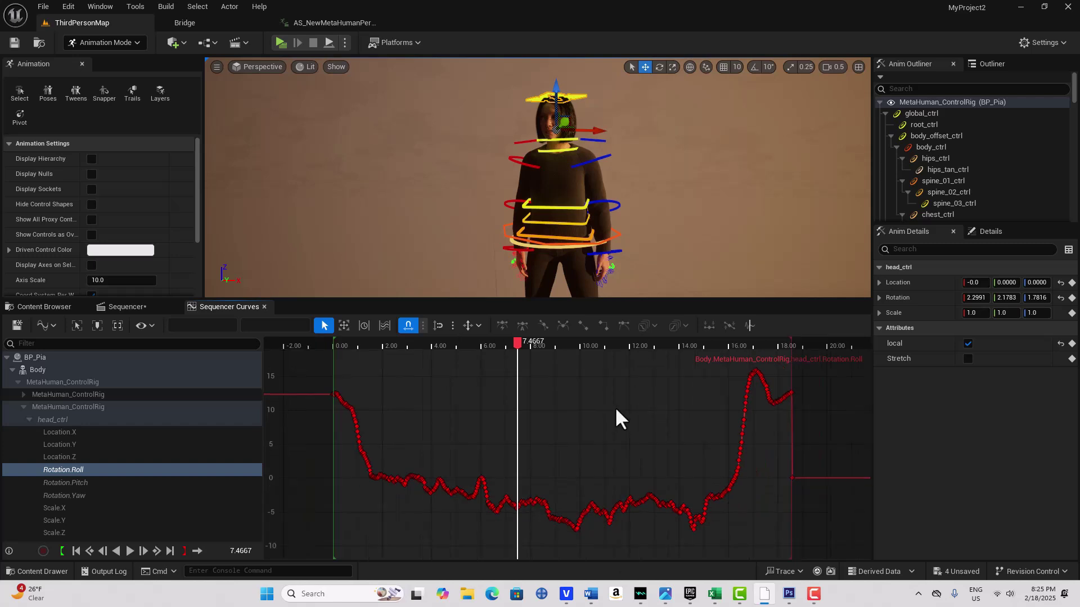
{"action": "scroll", "coordinate": [616, 410], "scroll_direction": "down", "scroll_amount": 1}
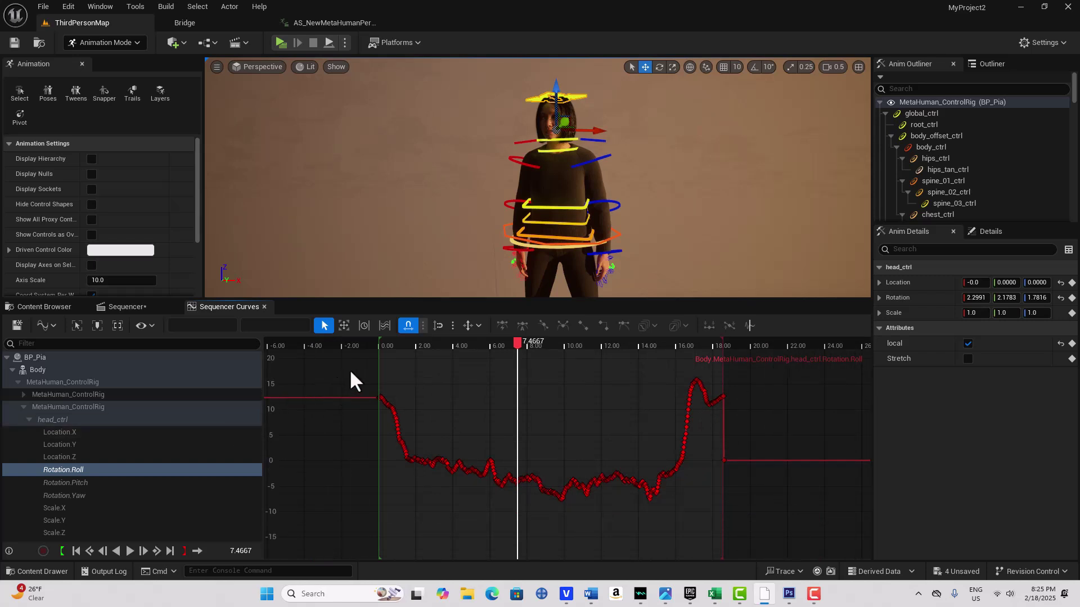
{"action": "left_click_drag", "start_coordinate": [434, 457], "coordinate": [787, 524]}
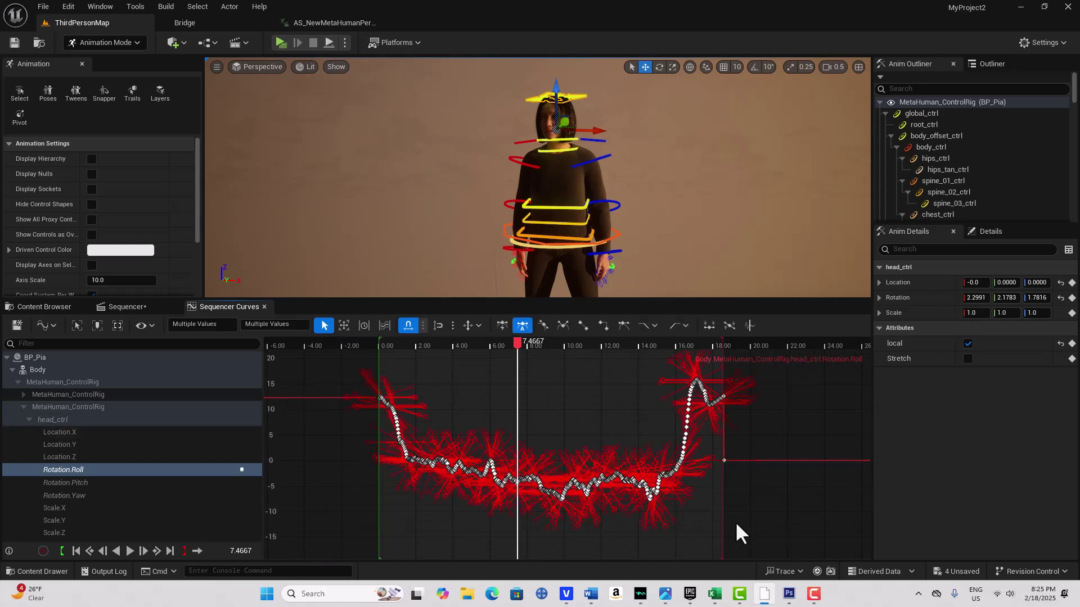
{"action": "mouse_move", "coordinate": [562, 500]}
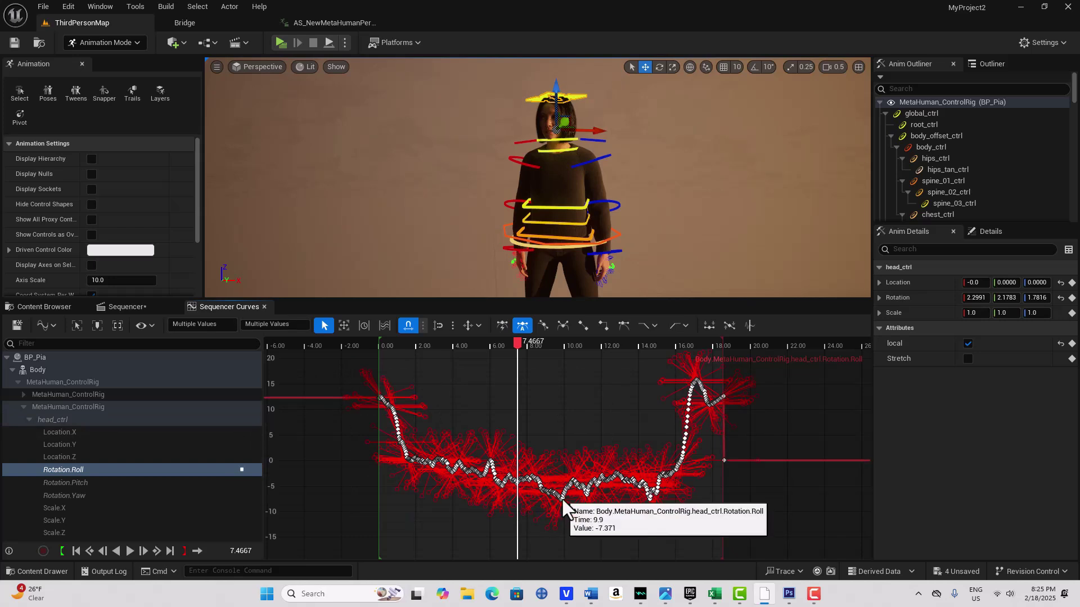
{"action": "left_click_drag", "start_coordinate": [562, 501], "coordinate": [557, 457]}
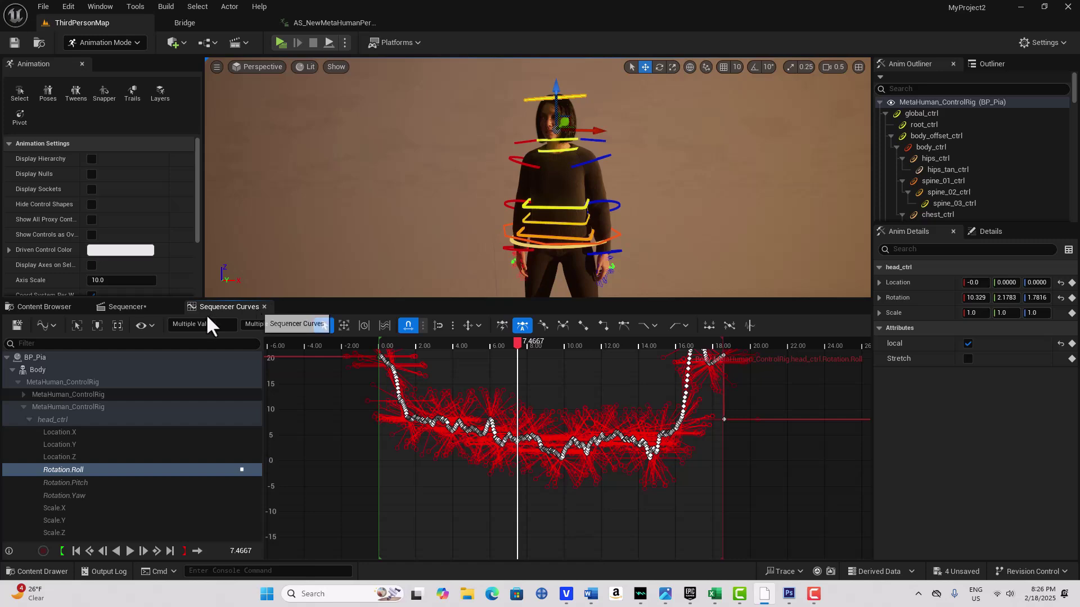
Step: Save the sequence with the adjusted roll curve and close the curve editor, collapsing the additive section
{"action": "left_click", "coordinate": [17, 326]}
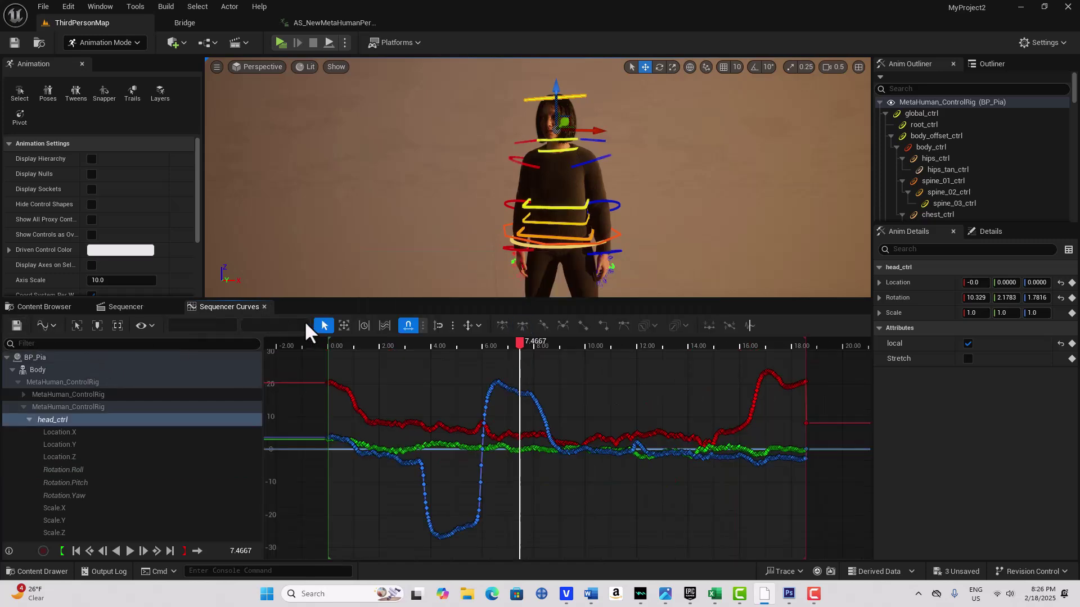
{"action": "left_click", "coordinate": [263, 307]}
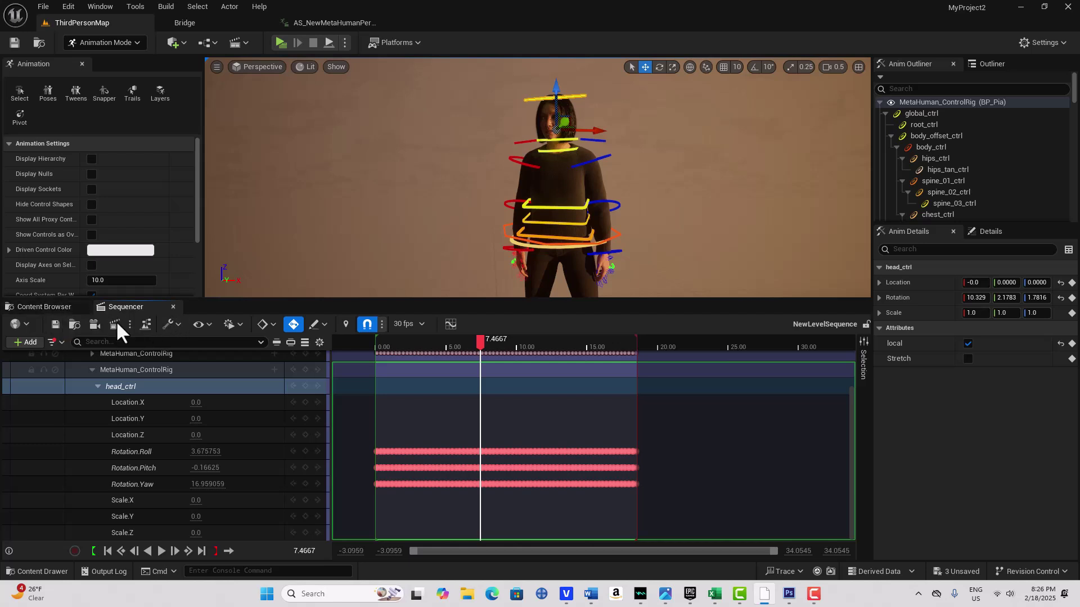
{"action": "scroll", "coordinate": [135, 495], "scroll_direction": "up", "scroll_amount": 1}
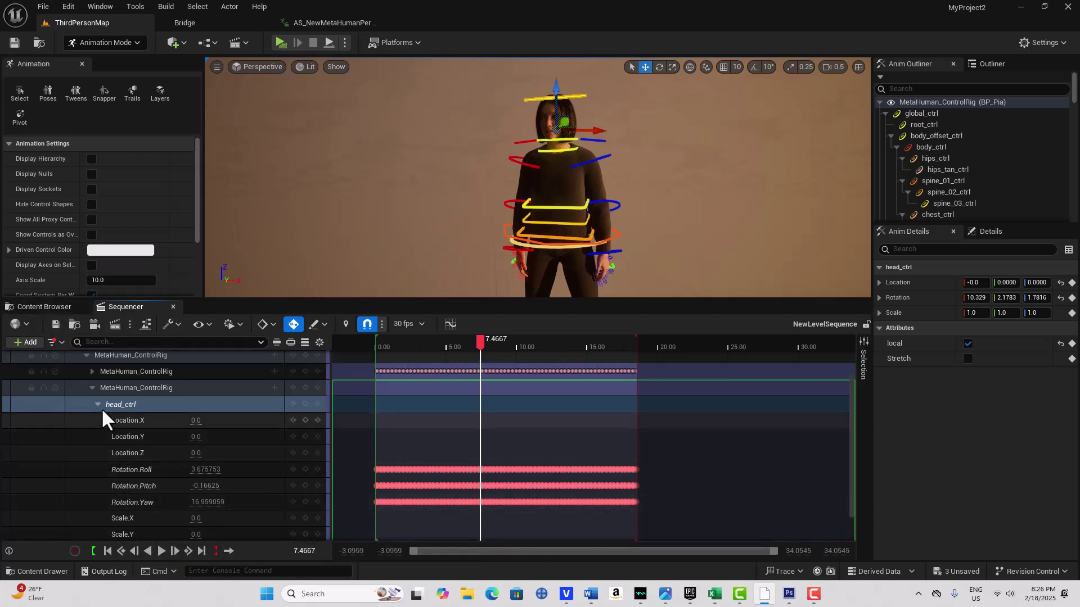
{"action": "left_click", "coordinate": [91, 387]}
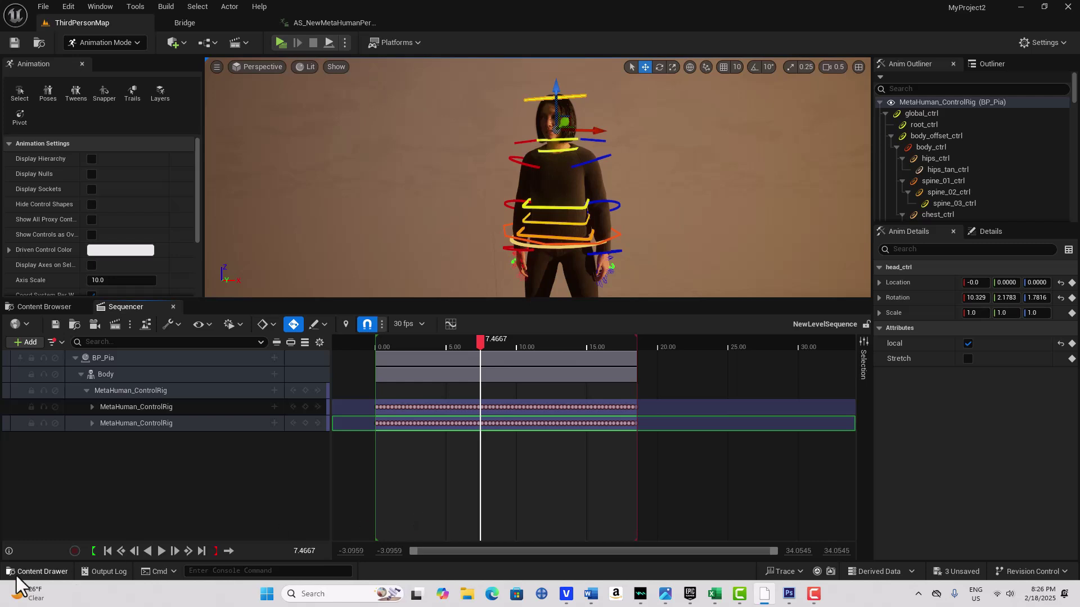
Step: Play the sequence from the start to check the adjusted head tilt, and return to the first frame
{"action": "left_click", "coordinate": [102, 551]}
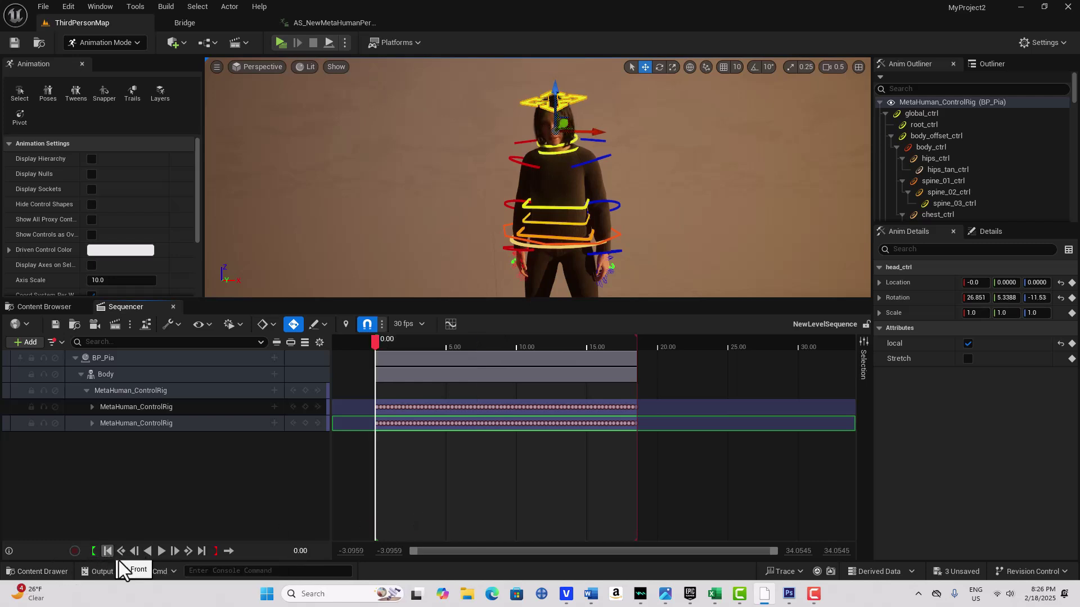
{"action": "left_click", "coordinate": [161, 551]}
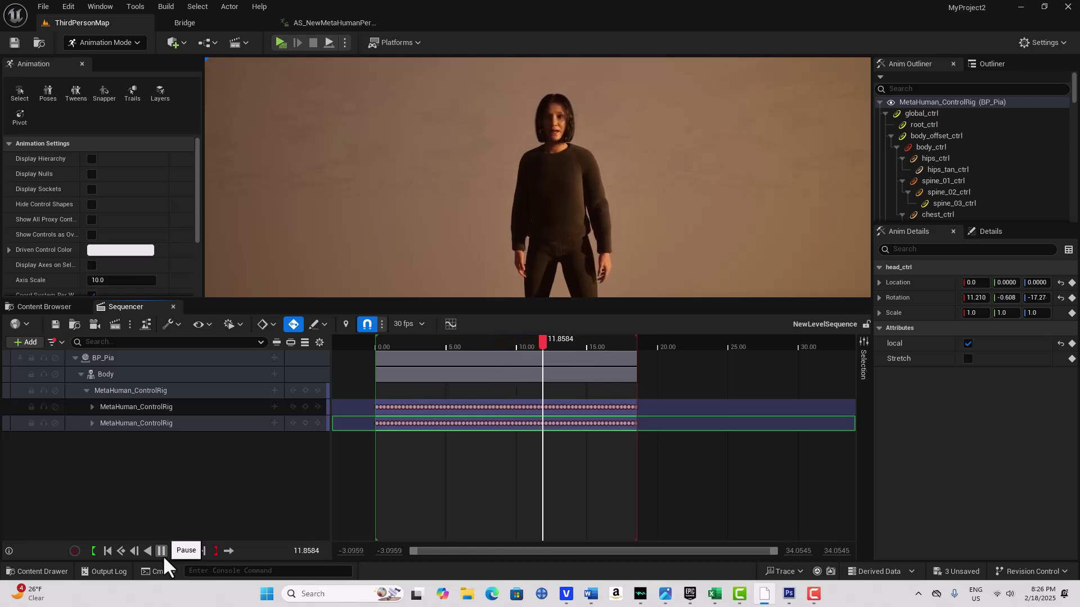
{"action": "left_click", "coordinate": [163, 555]}
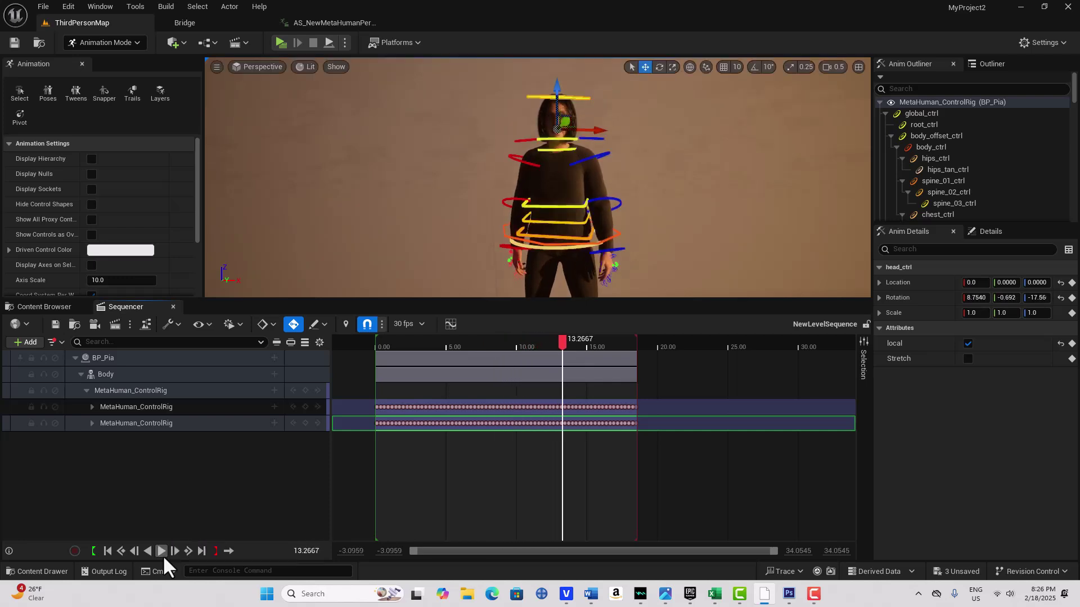
{"action": "left_click", "coordinate": [109, 551]}
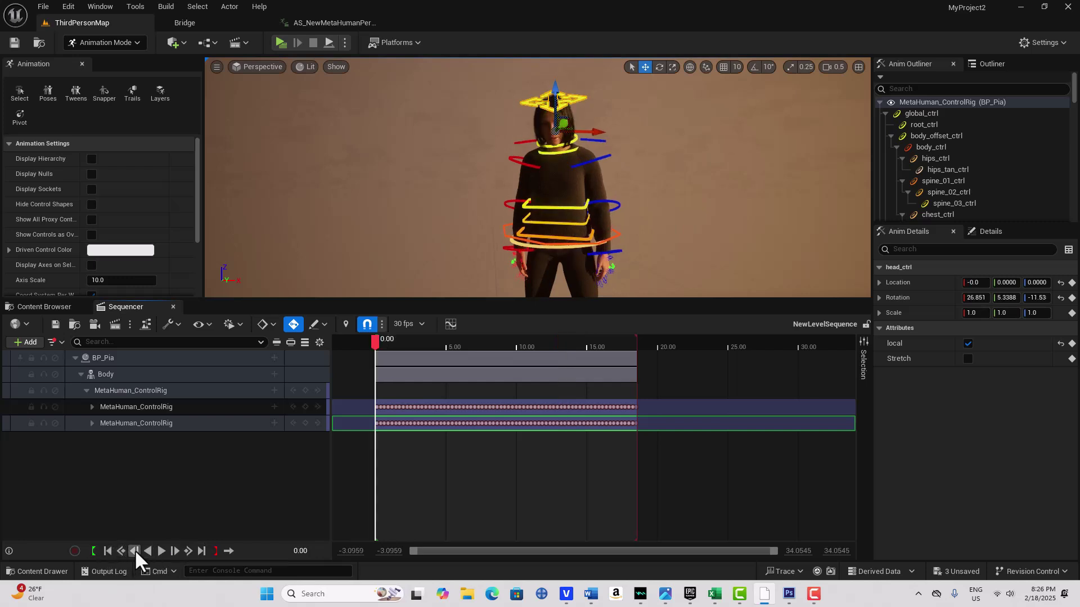
Step: Bake BP_Pia's Body to an animation sequence named grand_finale in the Content folder, using the default export options
{"action": "left_click", "coordinate": [83, 390]}
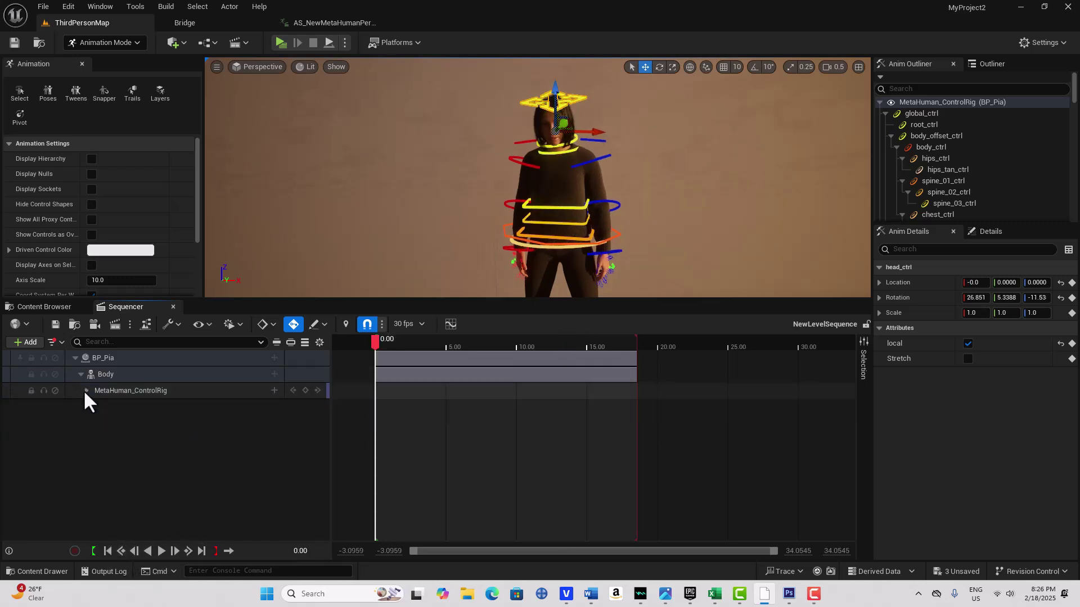
{"action": "left_click", "coordinate": [163, 375]}
{"action": "right_click", "coordinate": [163, 375]}
{"action": "mouse_move", "coordinate": [163, 376]}
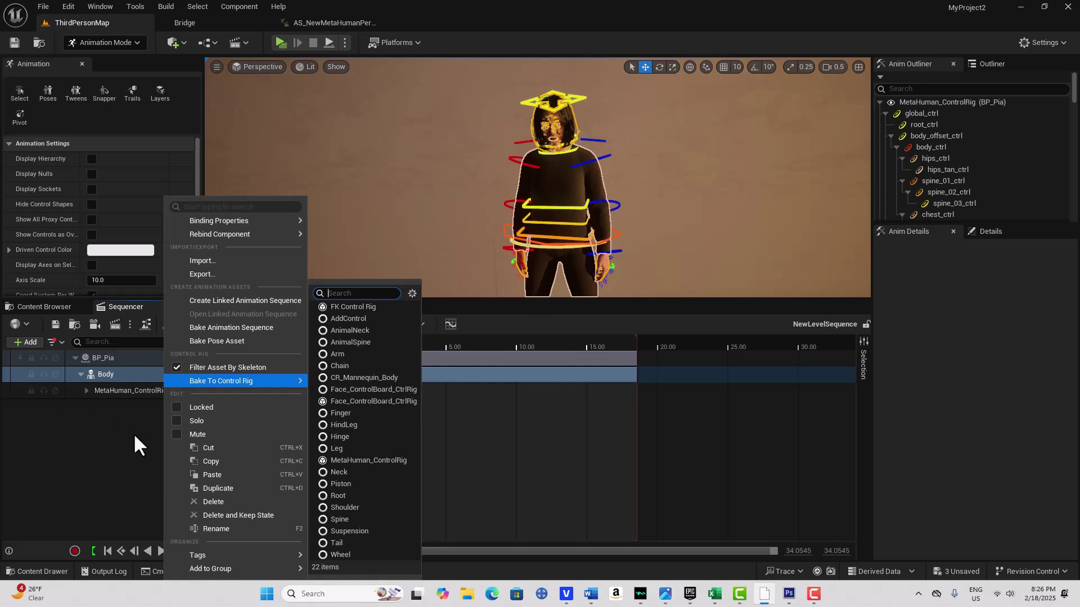
{"action": "left_click", "coordinate": [254, 329]}
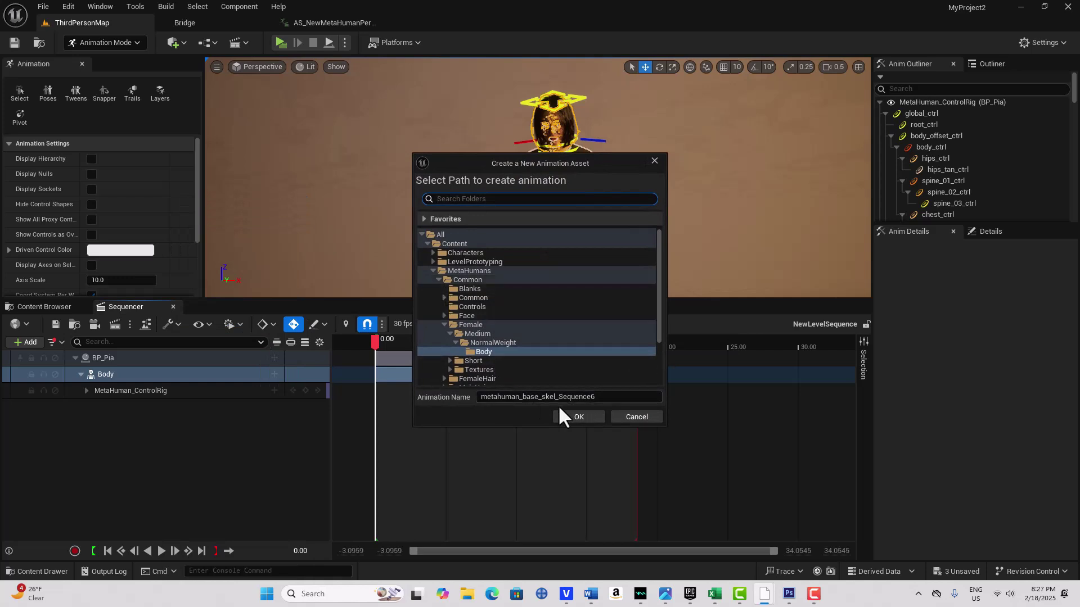
{"action": "left_click", "coordinate": [603, 399]}
{"action": "type", "text": "grand_finale"}
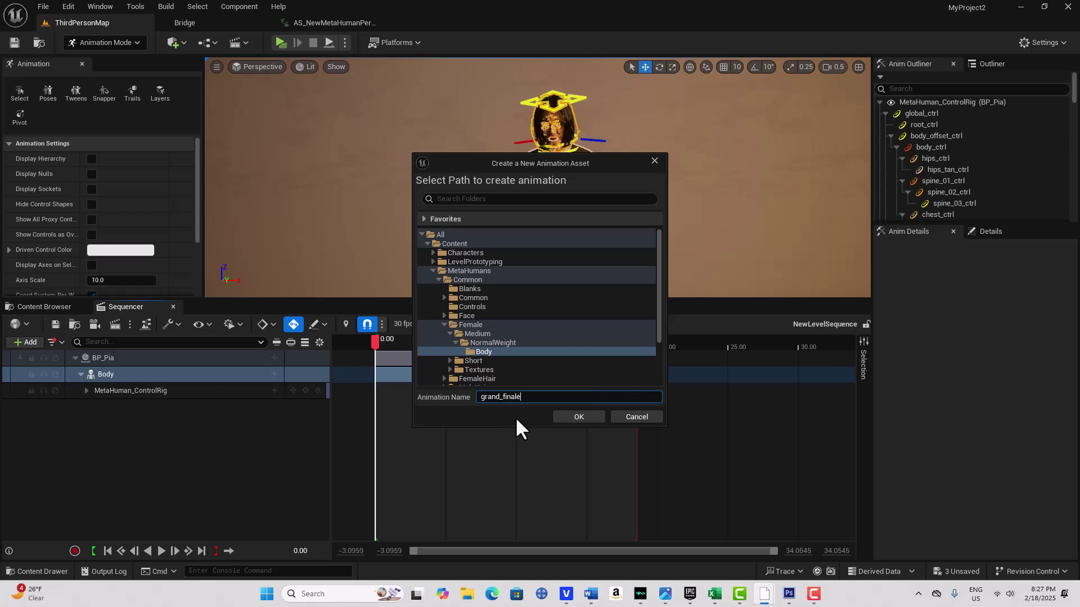
{"action": "left_click", "coordinate": [467, 243]}
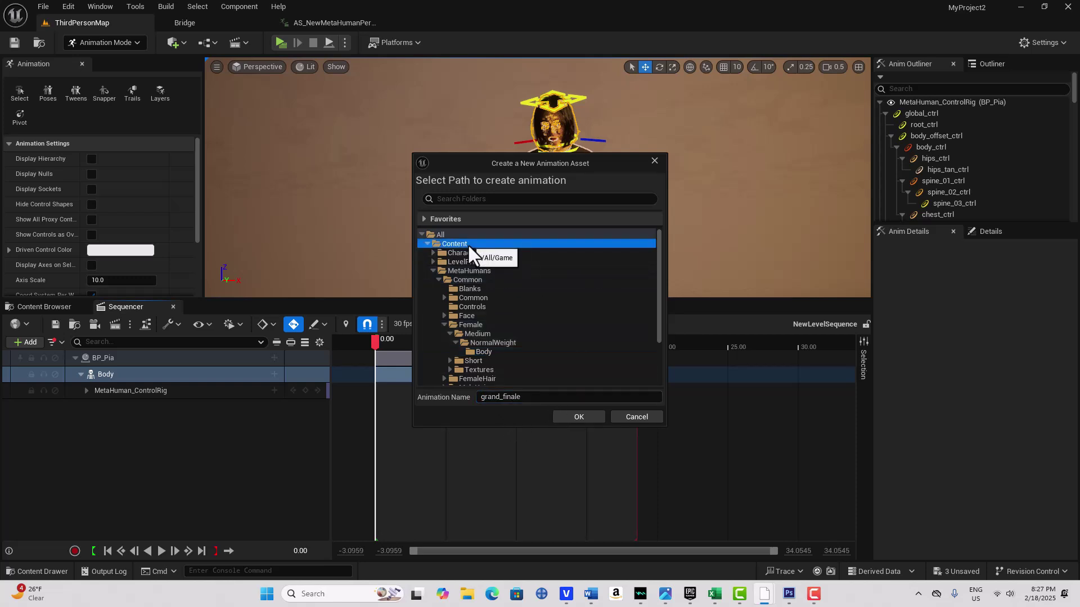
{"action": "left_click", "coordinate": [579, 416]}
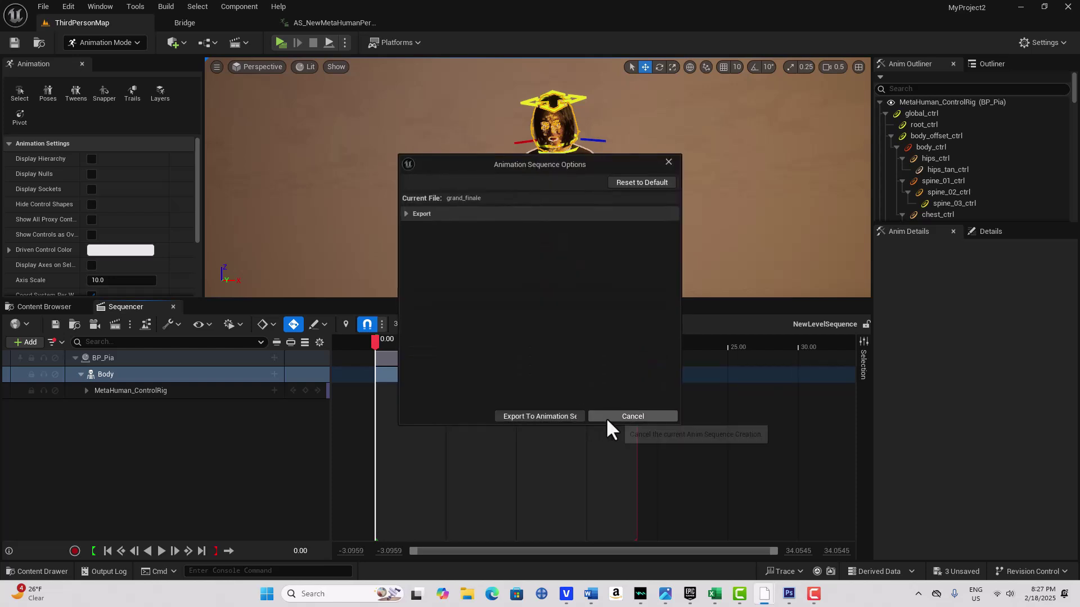
{"action": "left_click", "coordinate": [553, 415]}
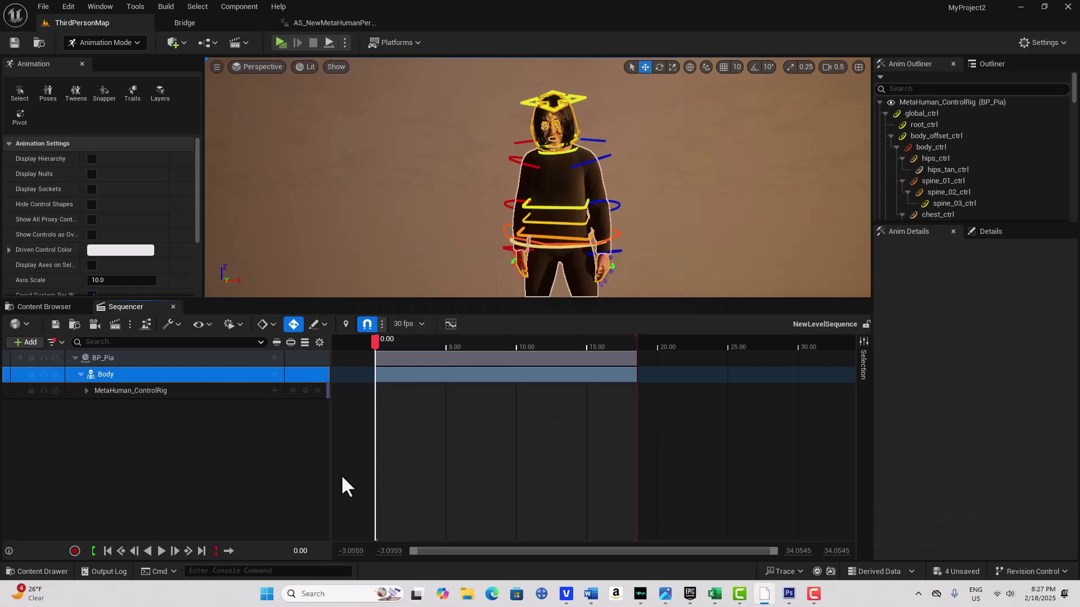
Step: Clear the Selected Control Rig Control filter and delete the MetaHuman_ControlRig track from BP_Pia's Body
{"action": "left_click", "coordinate": [56, 342]}
{"action": "left_click", "coordinate": [86, 368]}
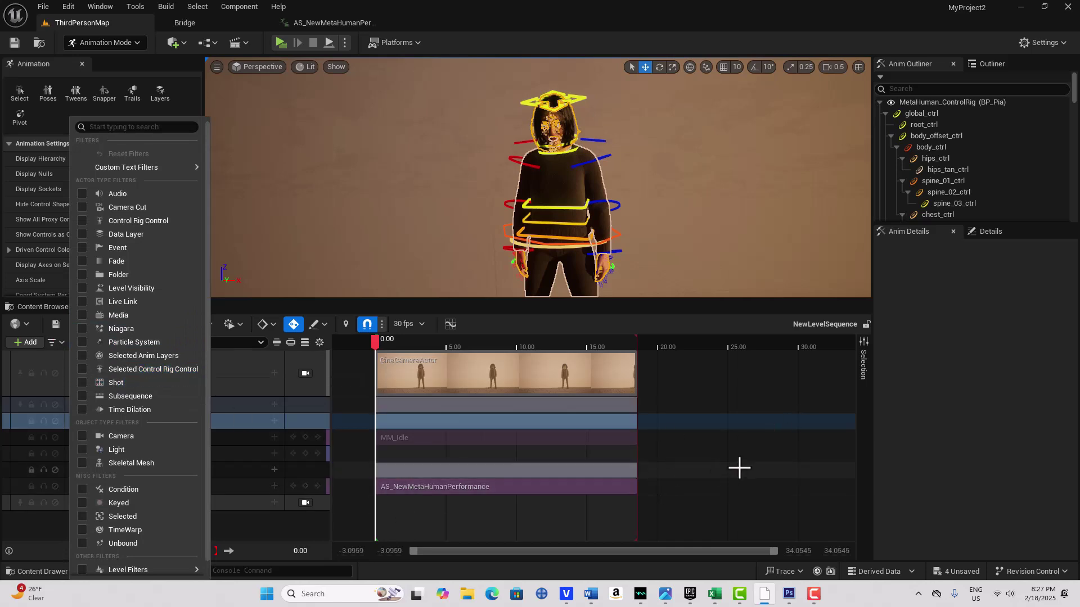
{"action": "left_click", "coordinate": [738, 474]}
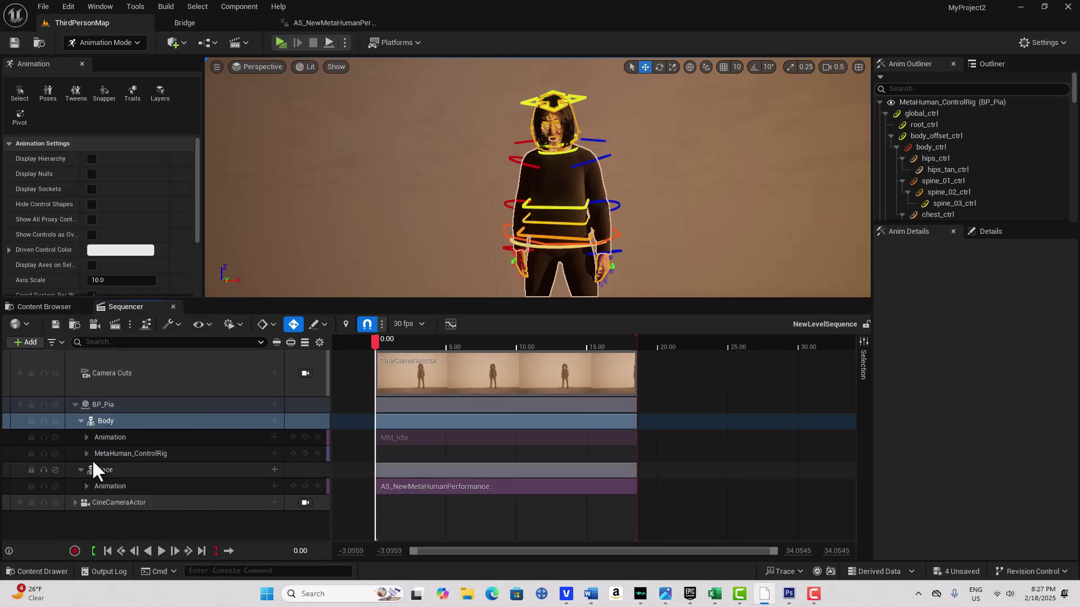
{"action": "left_click", "coordinate": [153, 456]}
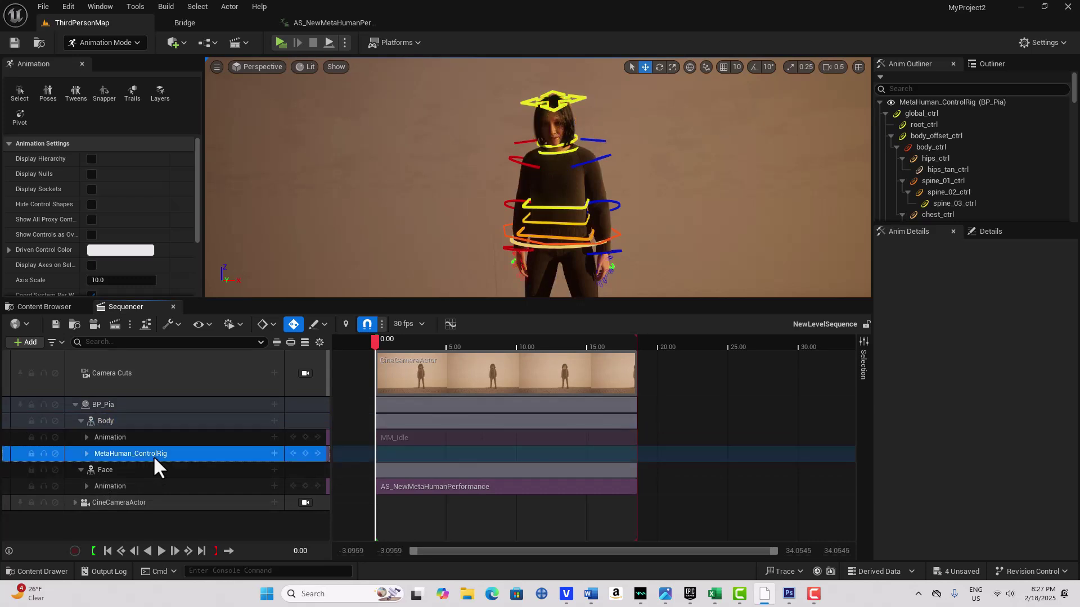
{"action": "key", "text": "Delete"}
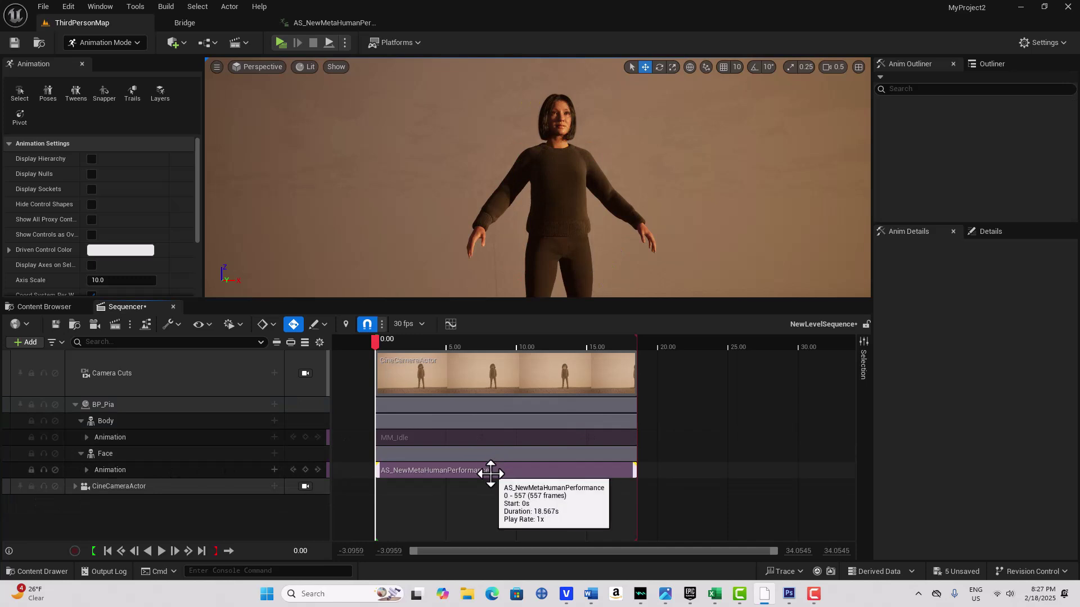
Step: Delete the MM_Idle section from the Animation track of BP_Pia's Body
{"action": "left_click", "coordinate": [415, 439]}
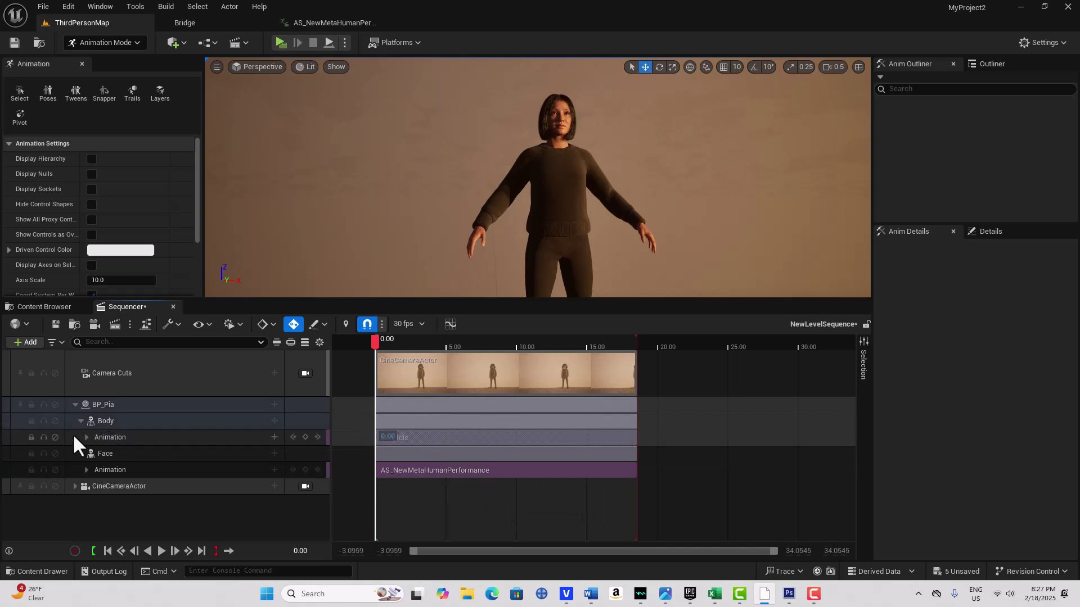
{"action": "left_click", "coordinate": [87, 438]}
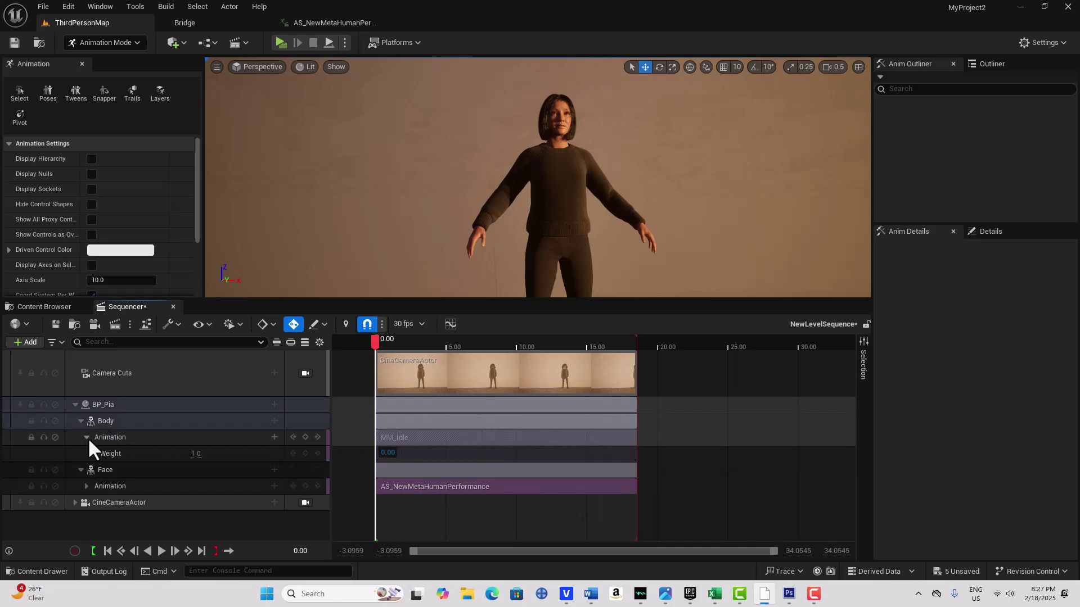
{"action": "left_click", "coordinate": [426, 447]}
{"action": "key", "text": "Delete"}
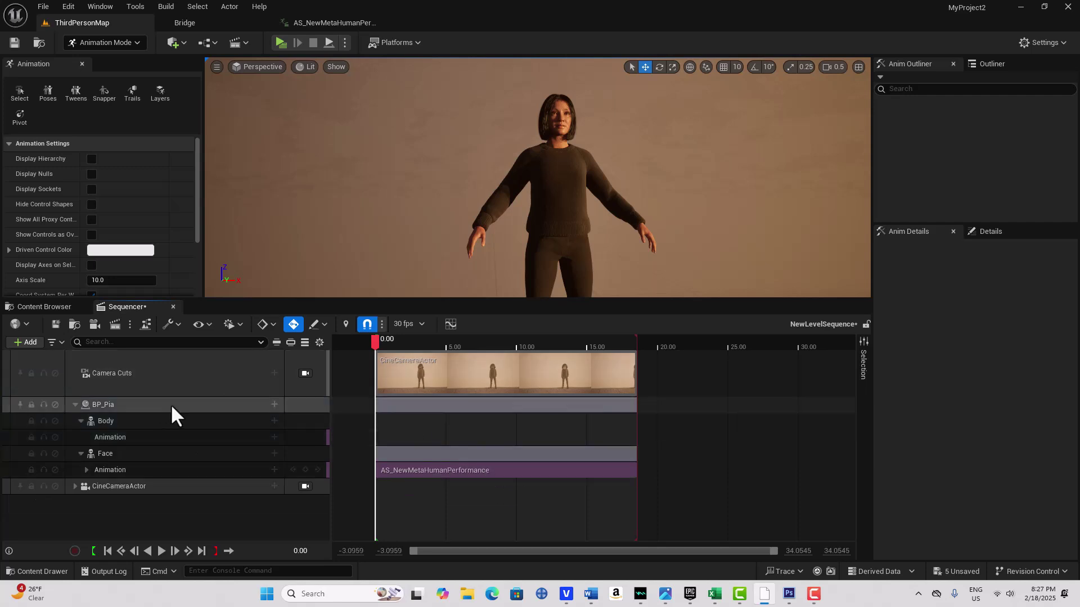
Step: Add the grand_finale animation sequence to the Animation track of BP_Pia's Body
{"action": "left_click", "coordinate": [274, 437]}
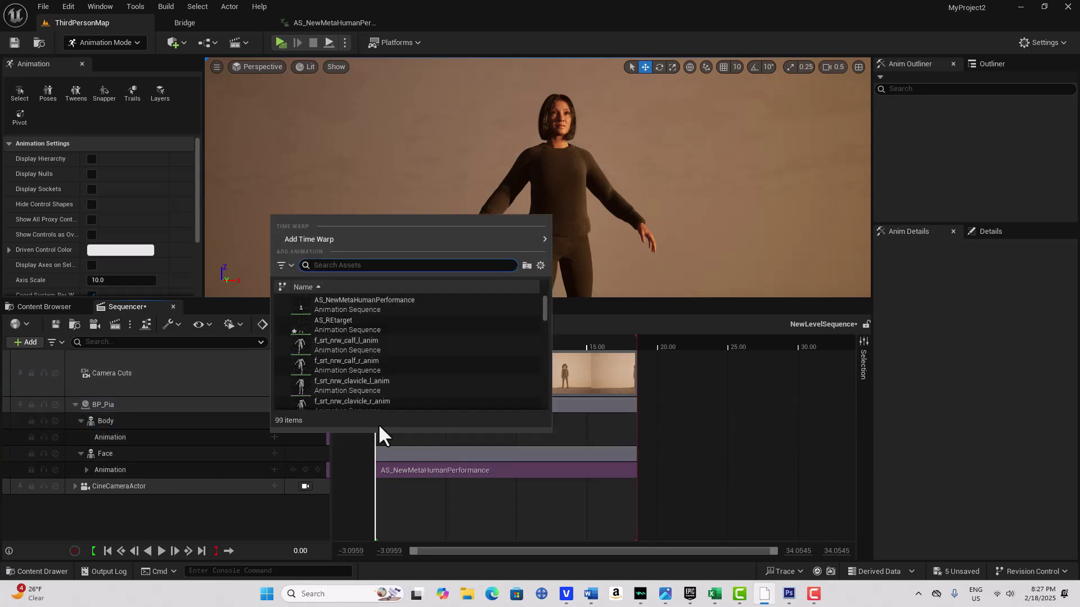
{"action": "left_click_drag", "start_coordinate": [544, 309], "coordinate": [536, 346]}
{"action": "scroll", "coordinate": [535, 347], "scroll_direction": "down", "scroll_amount": 3}
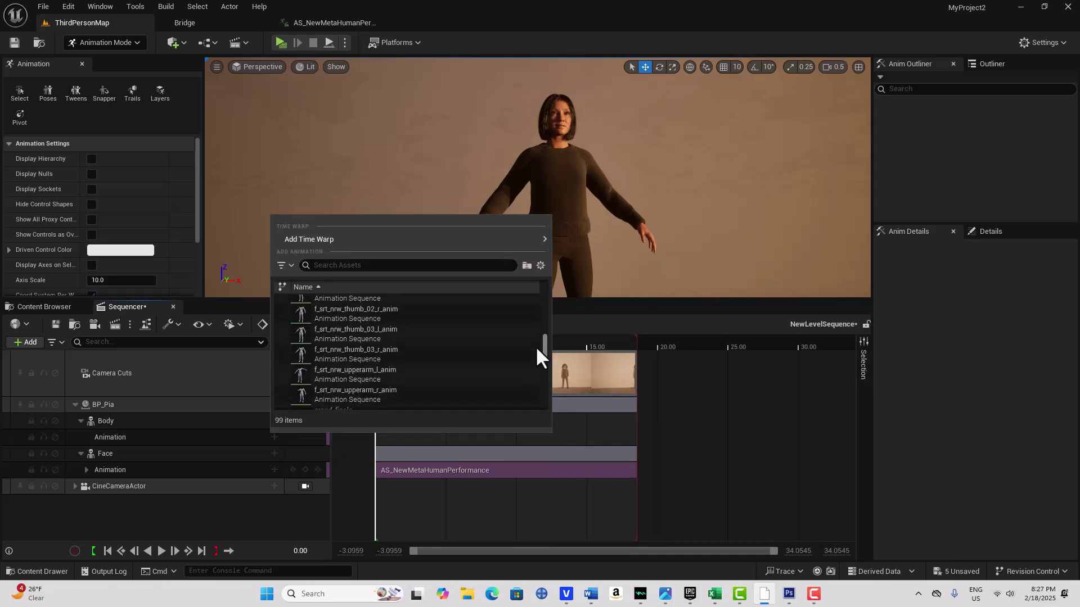
{"action": "left_click", "coordinate": [338, 329]}
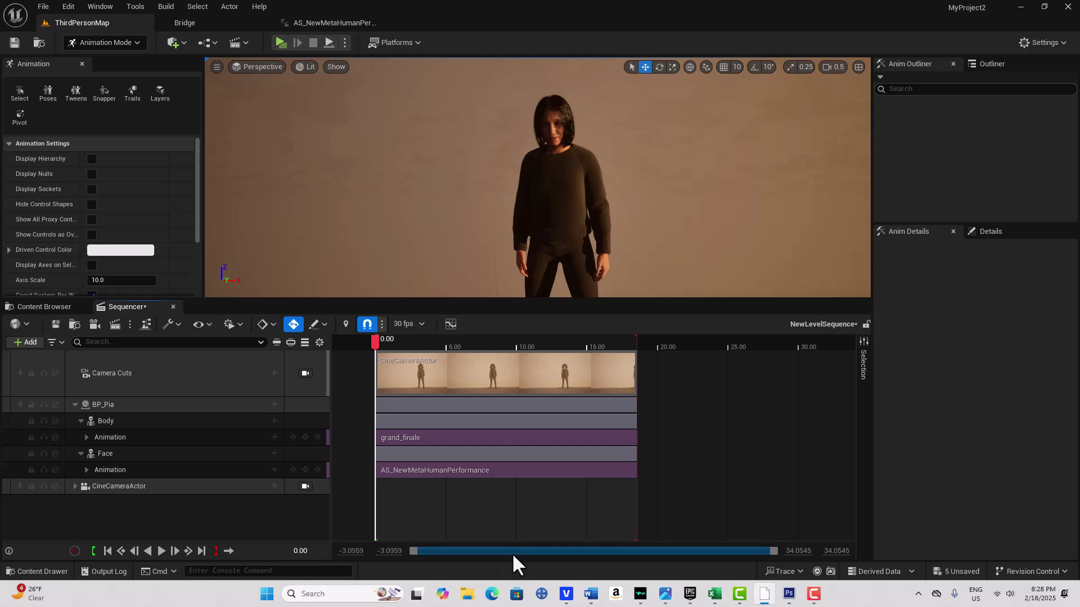
Step: Play the sequence with a closer view of the character to check the grand_finale body animation with the face performance
{"action": "scroll", "coordinate": [656, 211], "scroll_direction": "up", "scroll_amount": 3}
{"action": "right_click_drag", "start_coordinate": [656, 210], "coordinate": [655, 188]}
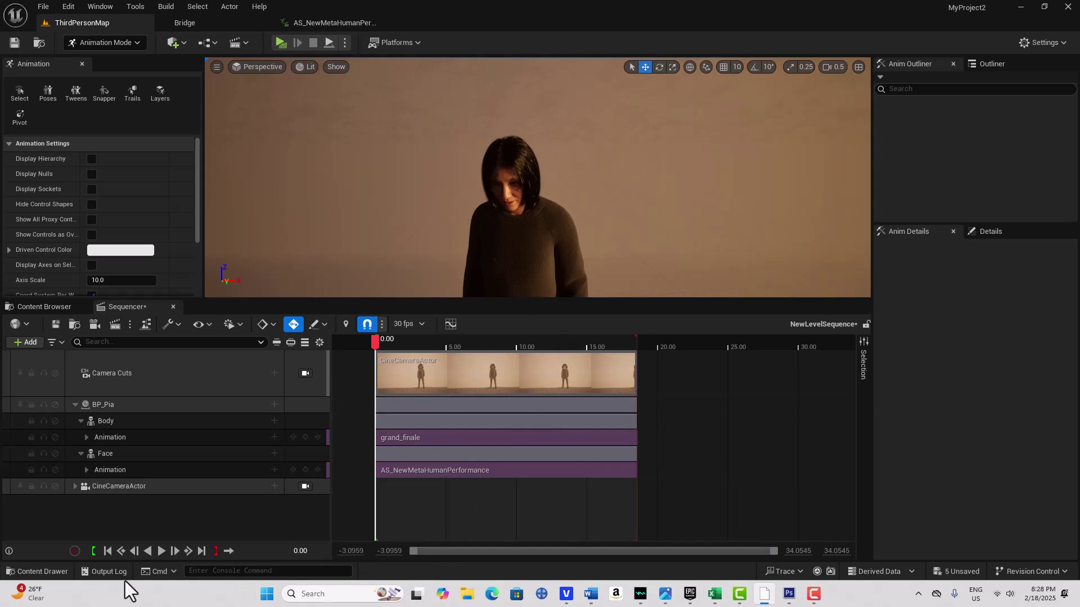
{"action": "left_click", "coordinate": [160, 551]}
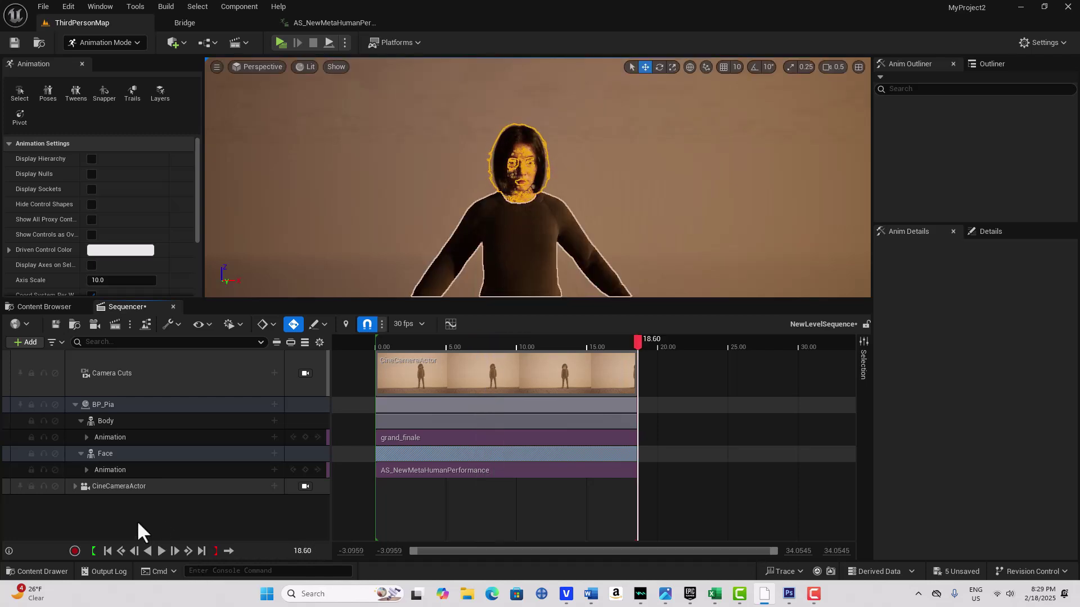
Step: Bake BP_Pia's Body to MetaHuman_ControlRig, leaving Reduce Keys off and Reset Controls on
{"action": "left_click", "coordinate": [86, 437]}
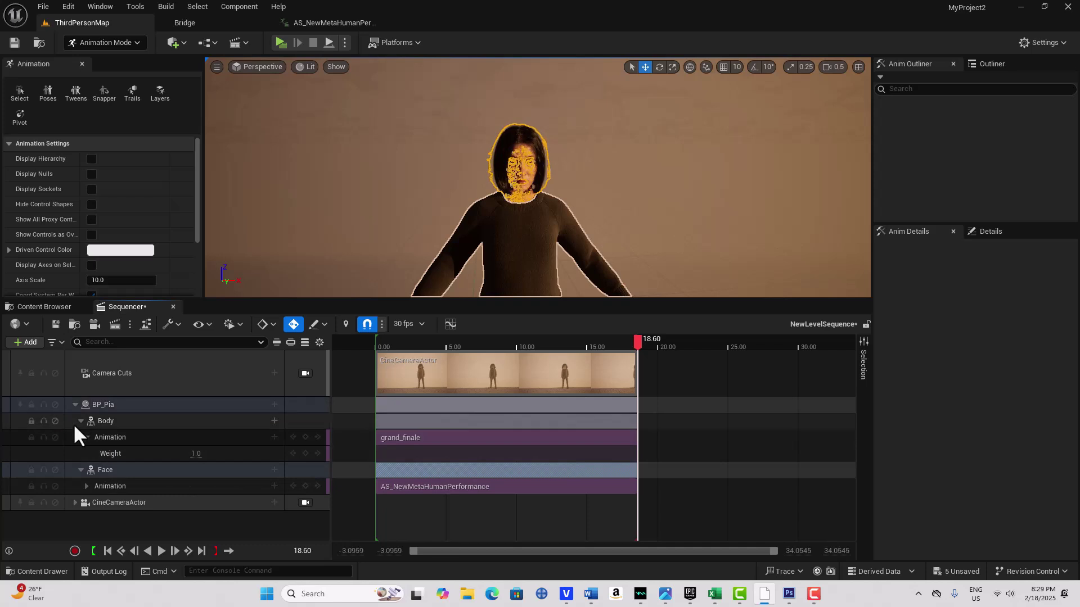
{"action": "left_click", "coordinate": [210, 421]}
{"action": "right_click", "coordinate": [210, 422]}
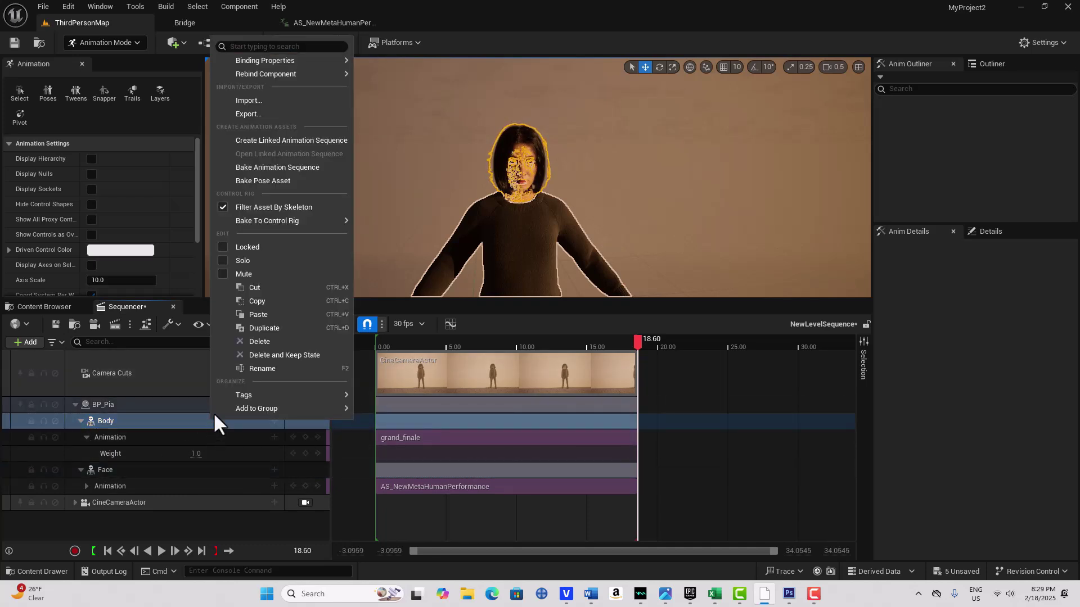
{"action": "mouse_move", "coordinate": [274, 220]}
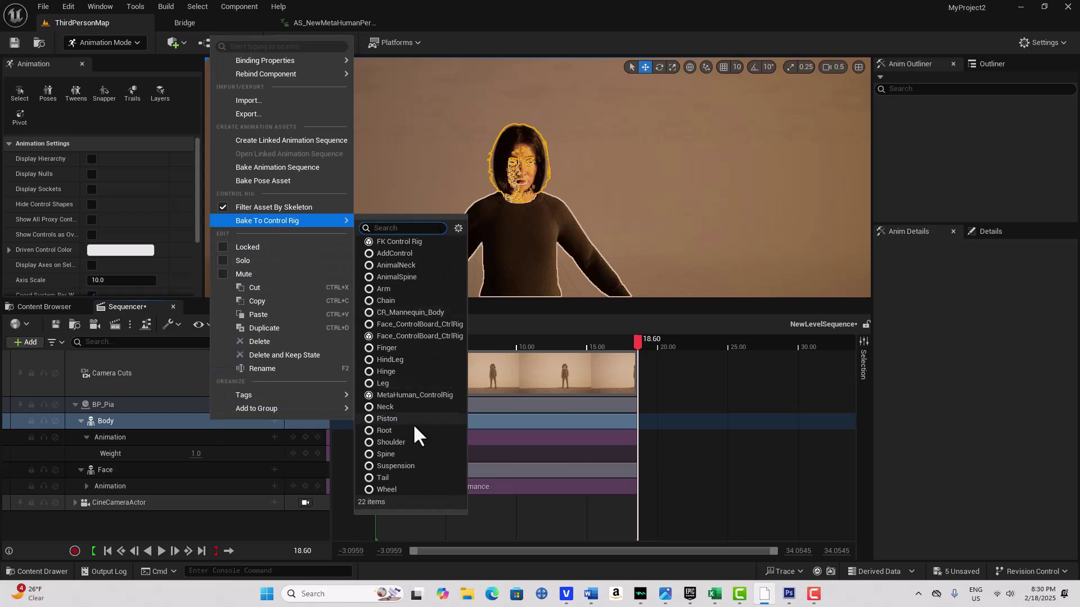
{"action": "left_click", "coordinate": [414, 395]}
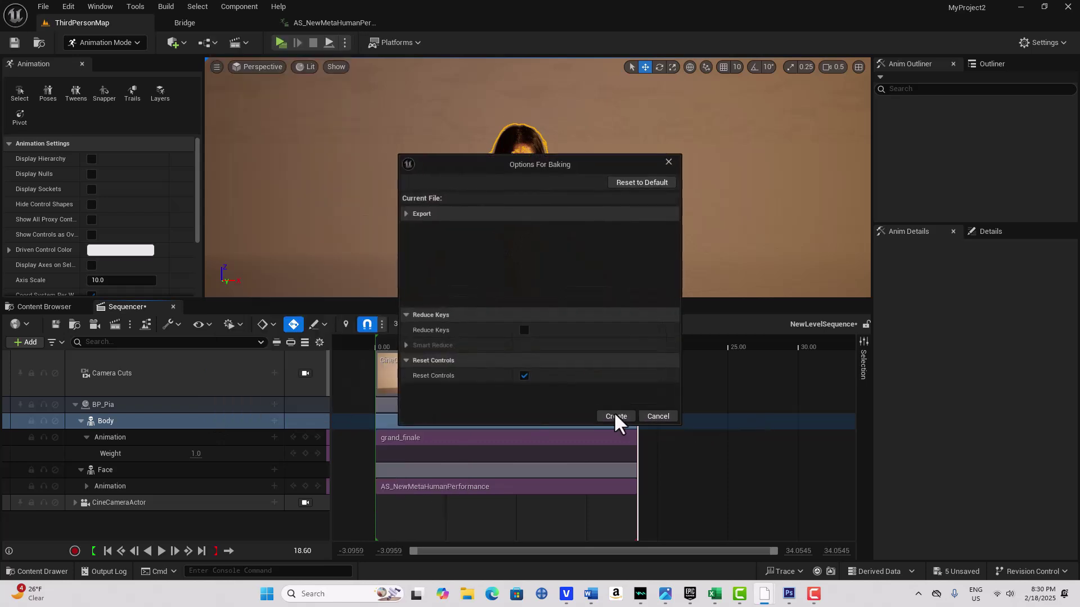
{"action": "left_click", "coordinate": [616, 417]}
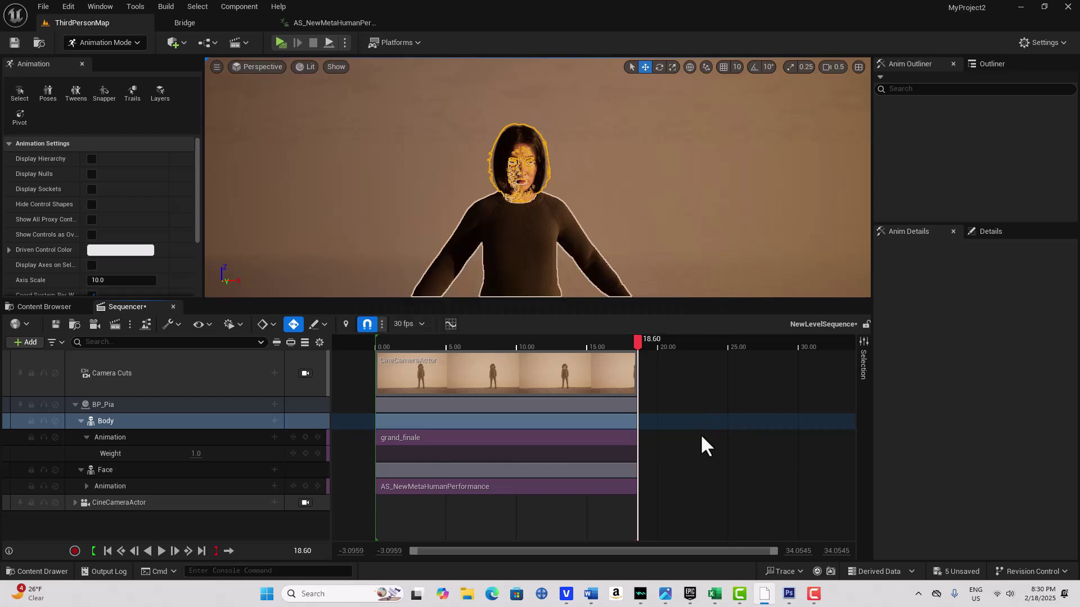
Step: Lower head_ctrl's entire Rotation.Roll curve to about 7.5 at the first frame, and save the sequence before closing the curve editor
{"action": "left_click", "coordinate": [109, 549]}
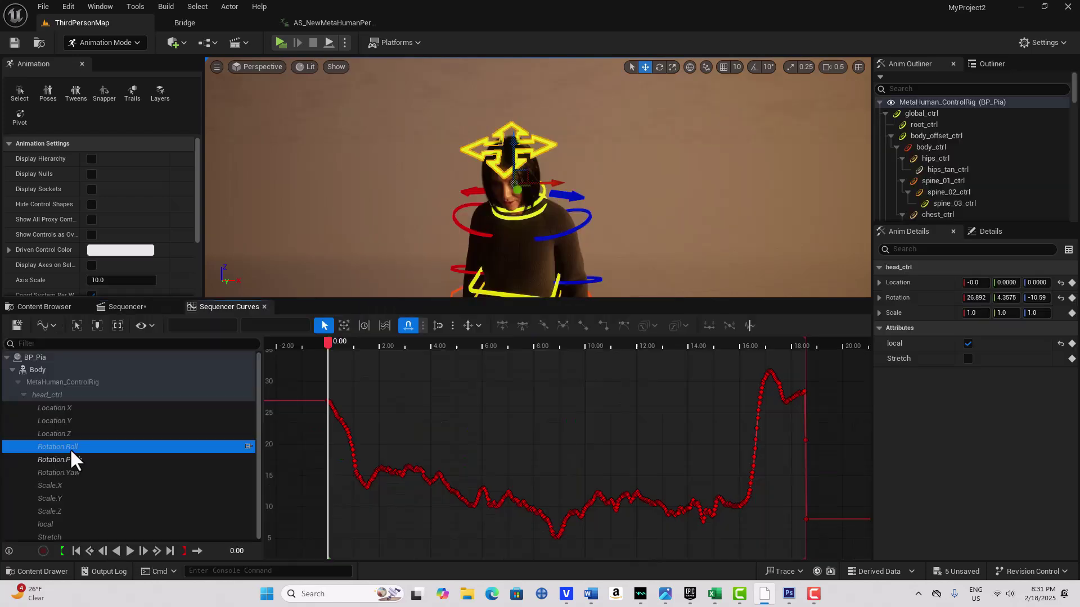
{"action": "left_click_drag", "start_coordinate": [310, 376], "coordinate": [879, 528]}
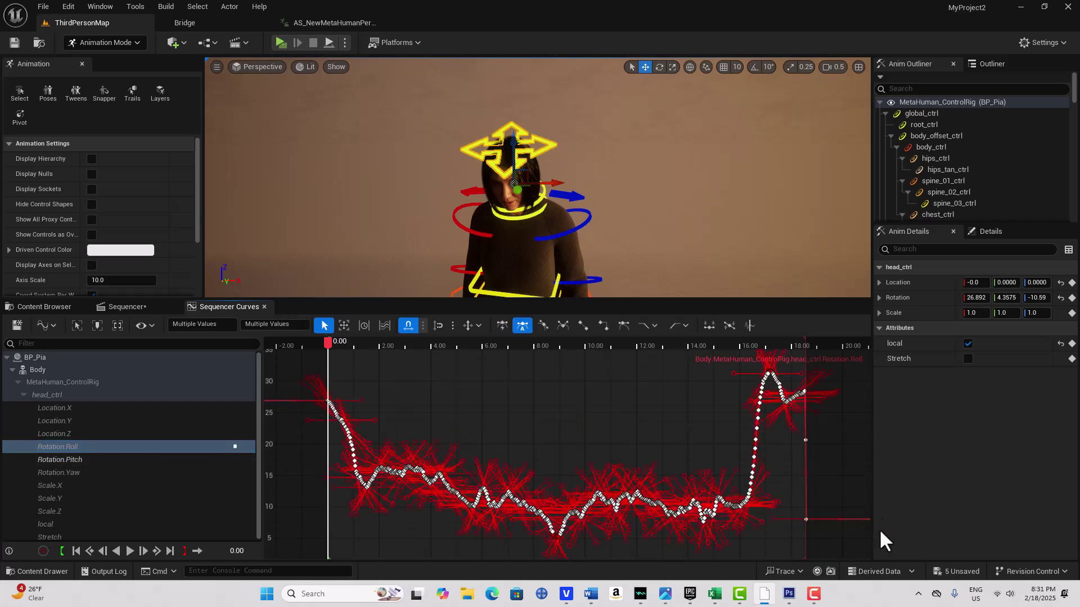
{"action": "left_click", "coordinate": [305, 367]}
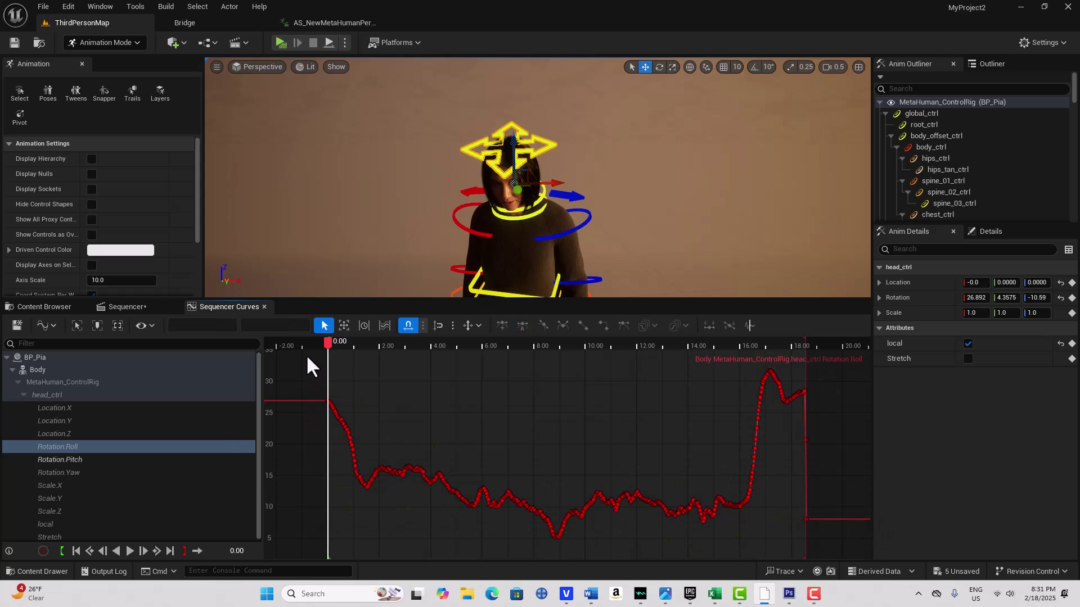
{"action": "left_click_drag", "start_coordinate": [309, 354], "coordinate": [847, 548]}
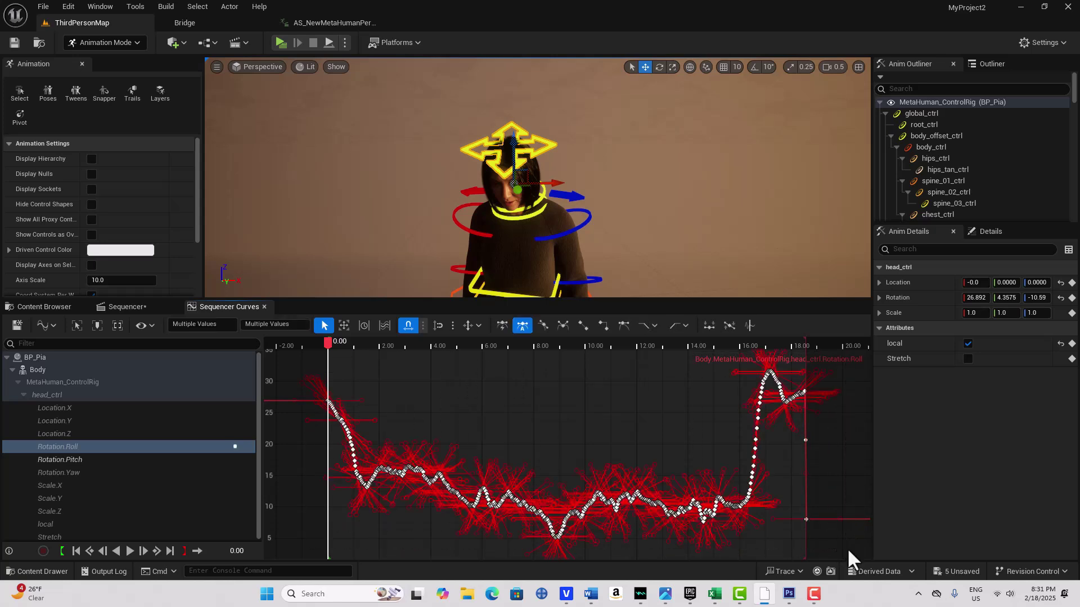
{"action": "left_click", "coordinate": [562, 416]}
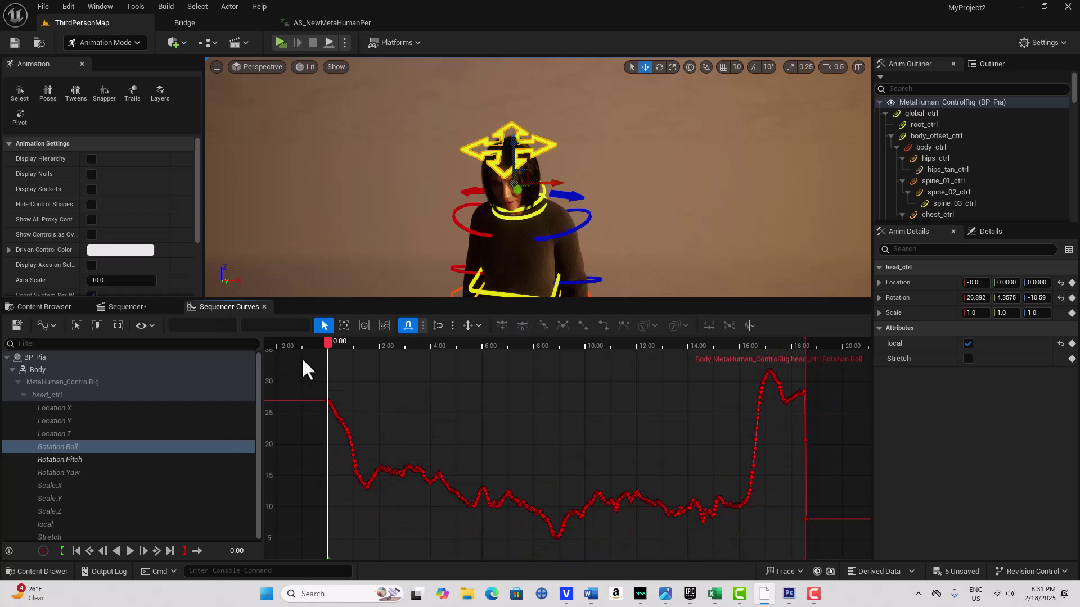
{"action": "left_click_drag", "start_coordinate": [304, 359], "coordinate": [818, 563]}
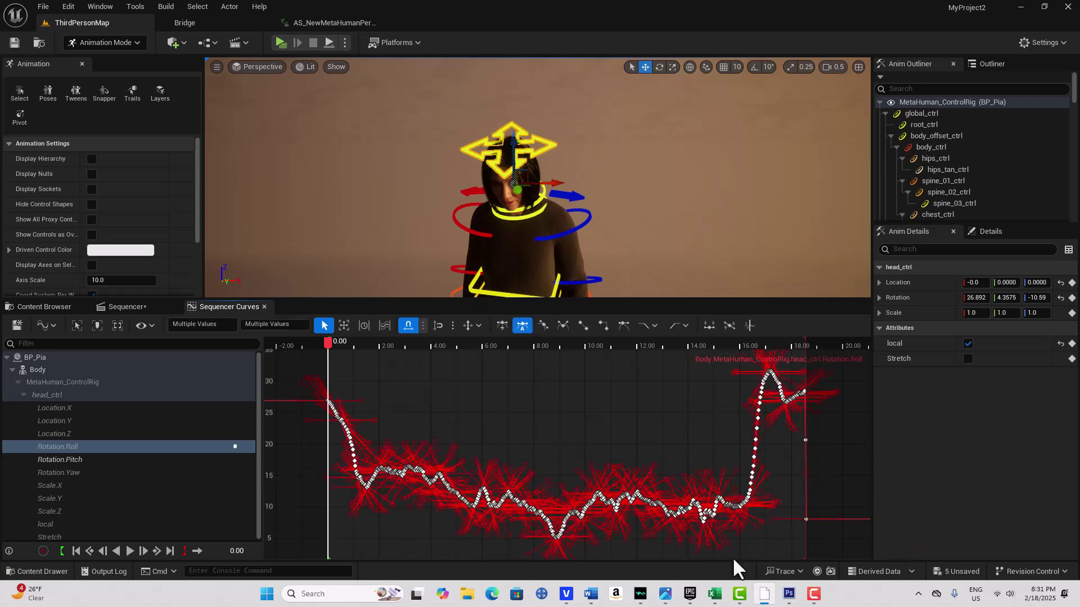
{"action": "left_click_drag", "start_coordinate": [580, 514], "coordinate": [584, 600]}
{"action": "scroll", "coordinate": [438, 549], "scroll_direction": "down", "scroll_amount": 3}
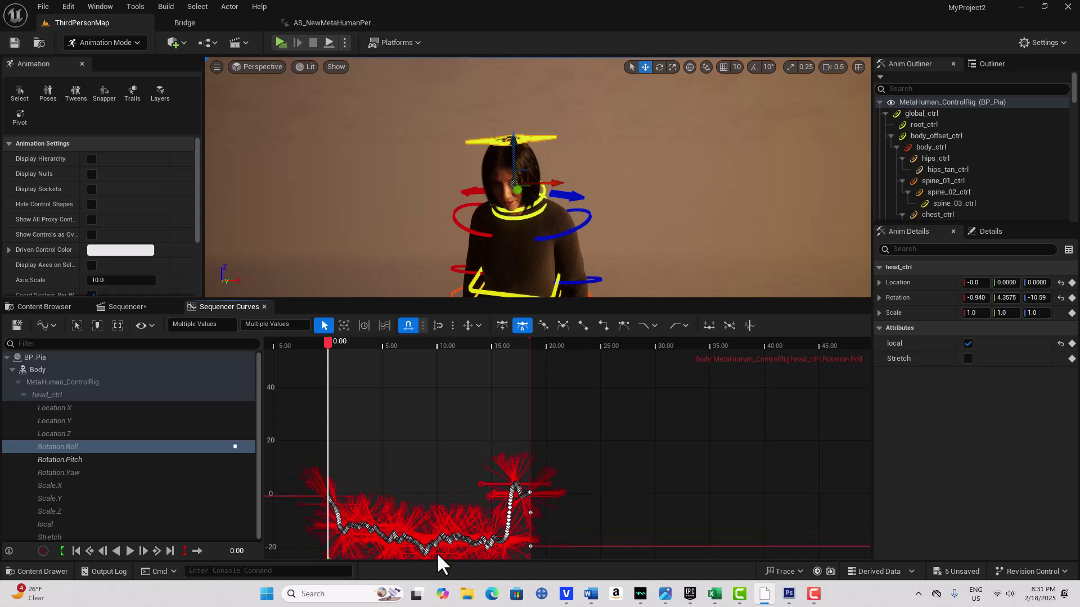
{"action": "left_click_drag", "start_coordinate": [435, 545], "coordinate": [440, 528]}
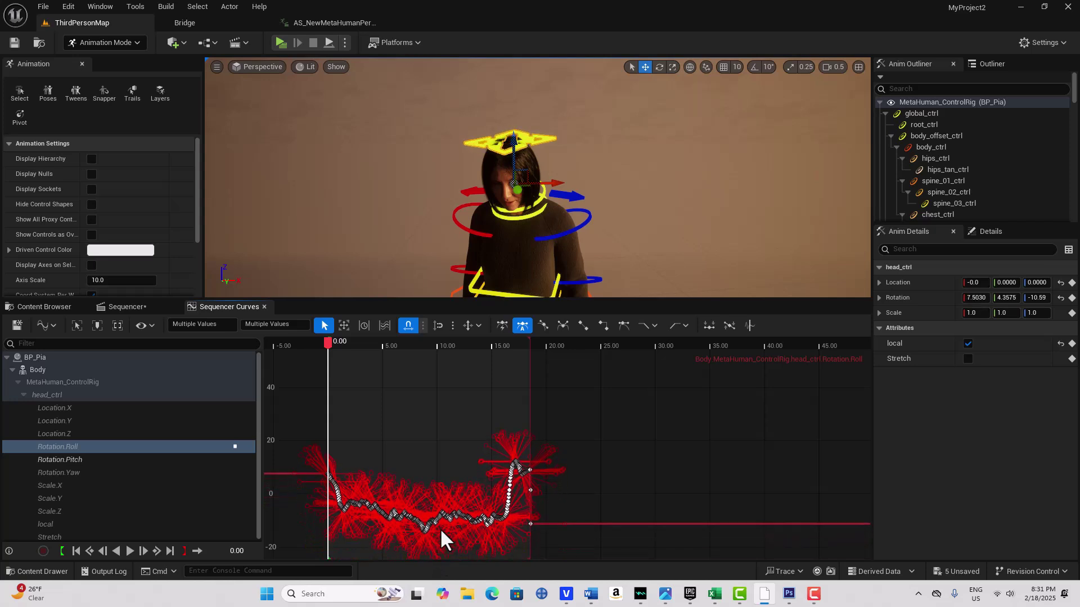
{"action": "left_click", "coordinate": [17, 326]}
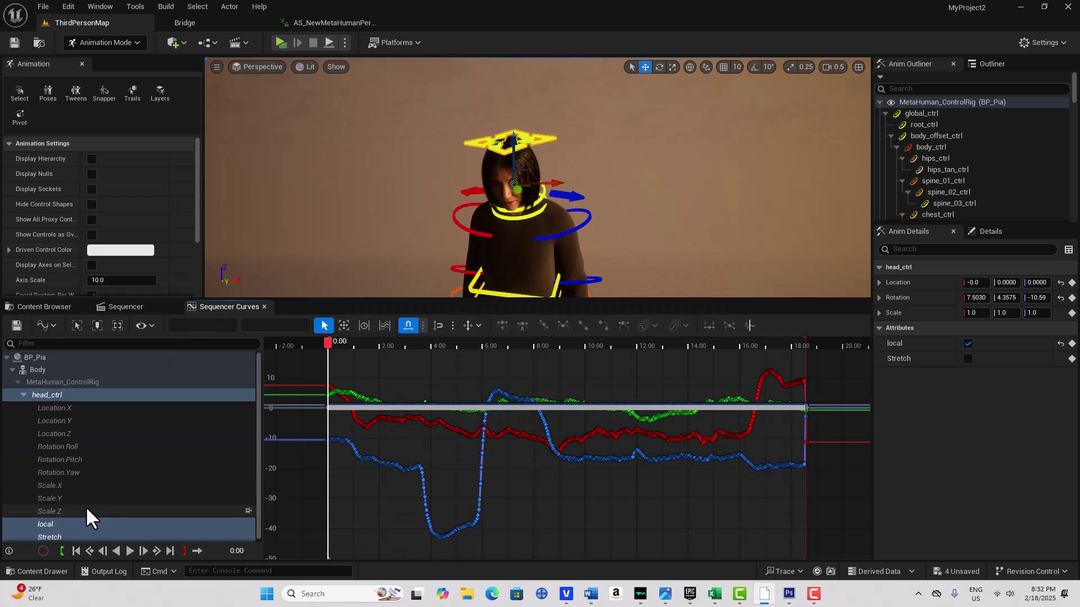
{"action": "left_click", "coordinate": [264, 307]}
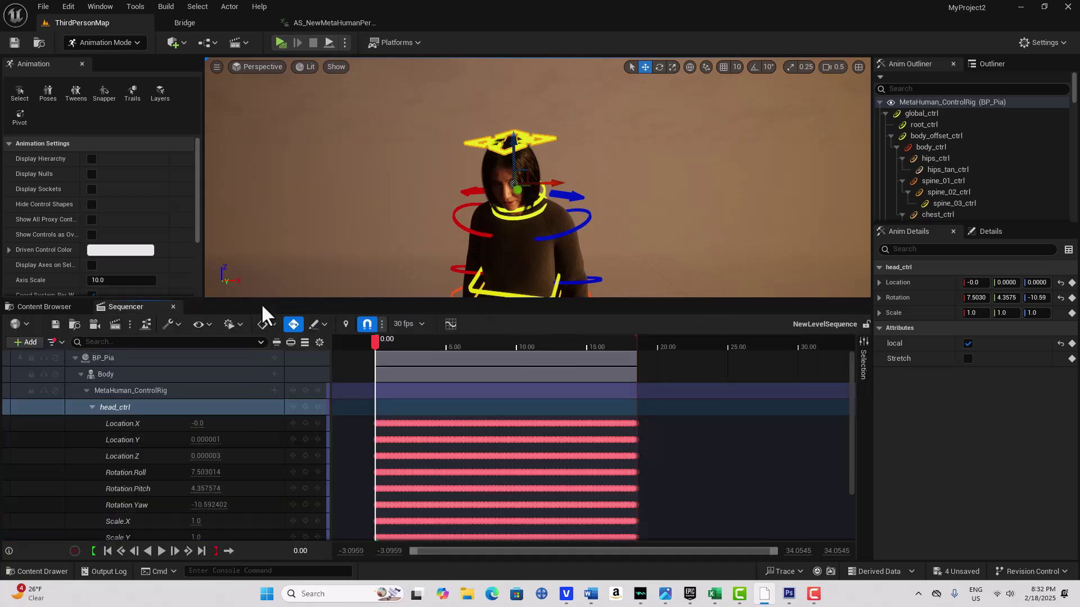
Step: Select the neck_02_ctrl control on the character's rig and expand its transform channels in Sequencer
{"action": "left_click", "coordinate": [526, 209]}
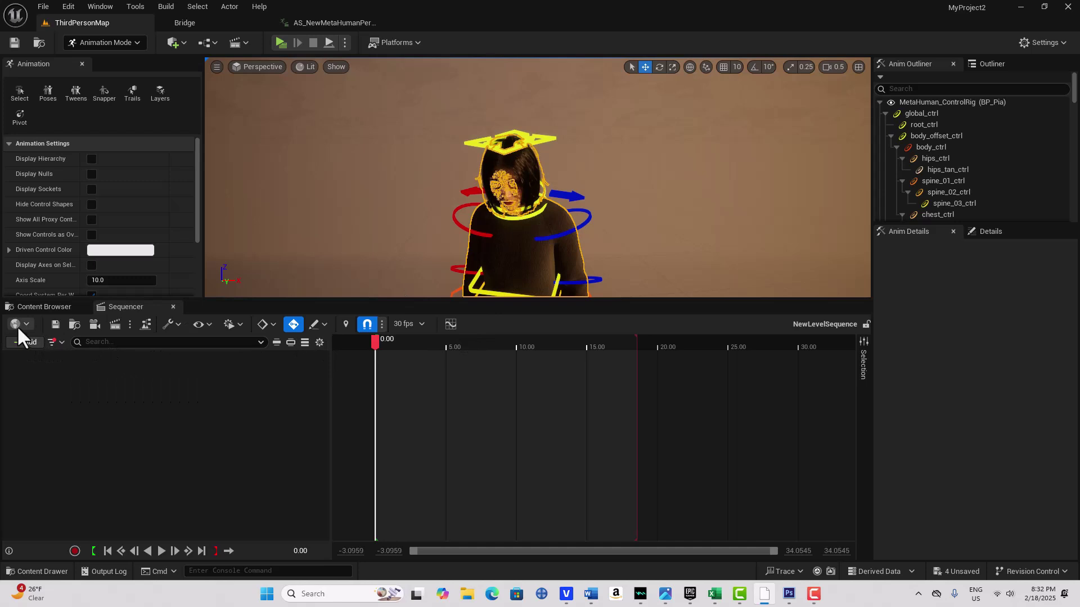
{"action": "left_click", "coordinate": [60, 340]}
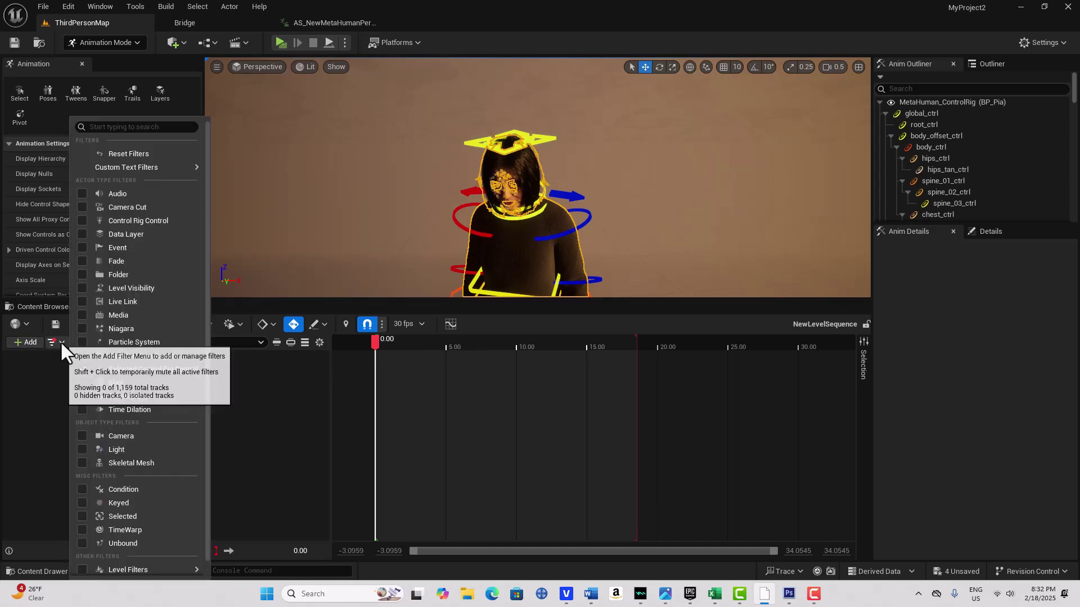
{"action": "left_click", "coordinate": [59, 407]}
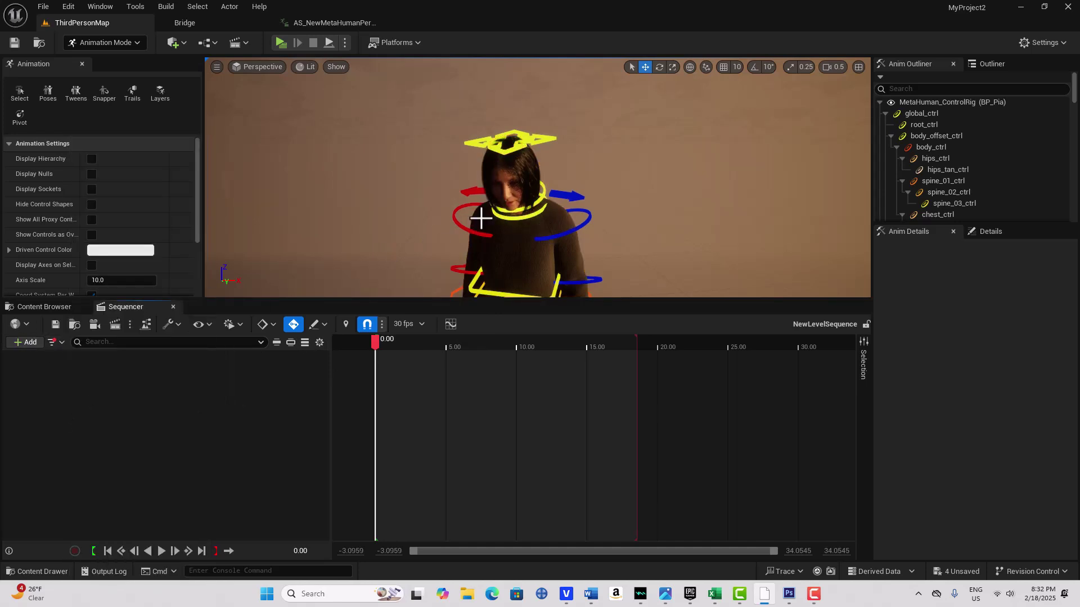
{"action": "left_click", "coordinate": [529, 207]}
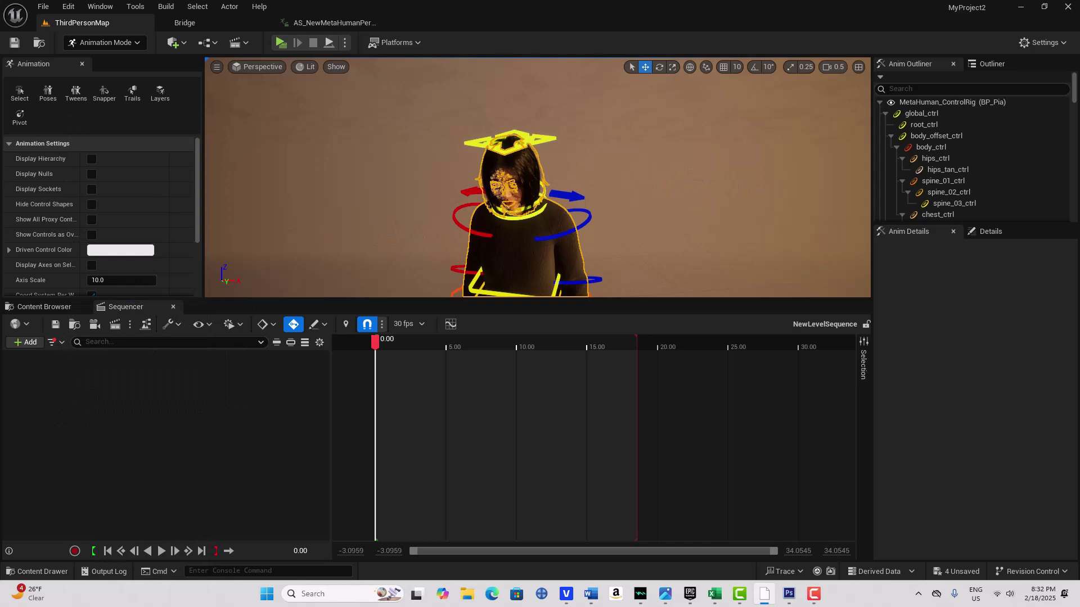
{"action": "left_click", "coordinate": [566, 231]}
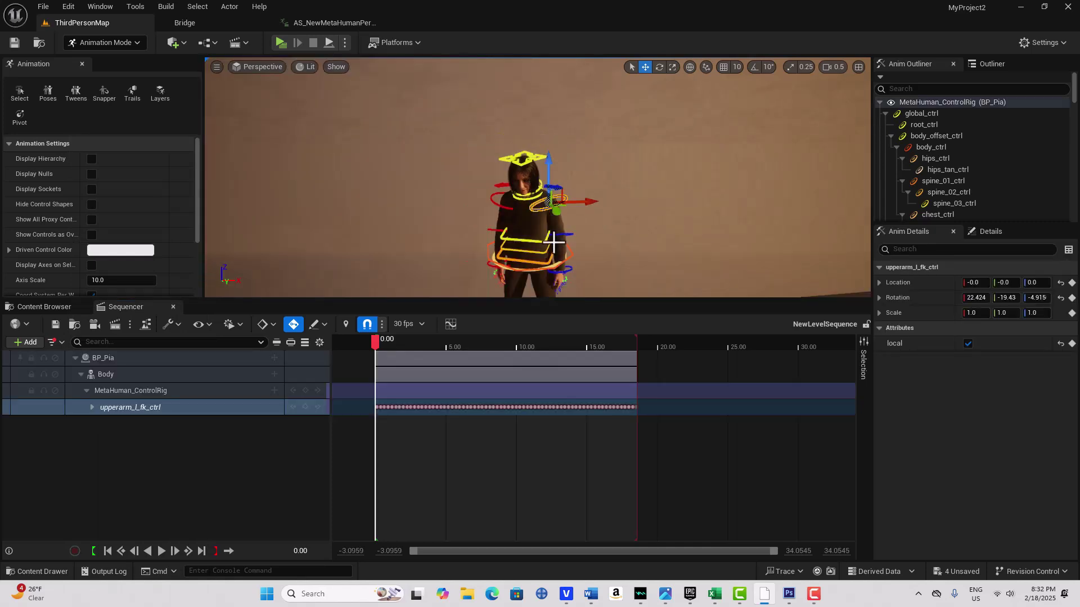
{"action": "scroll", "coordinate": [552, 246], "scroll_direction": "up", "scroll_amount": 2}
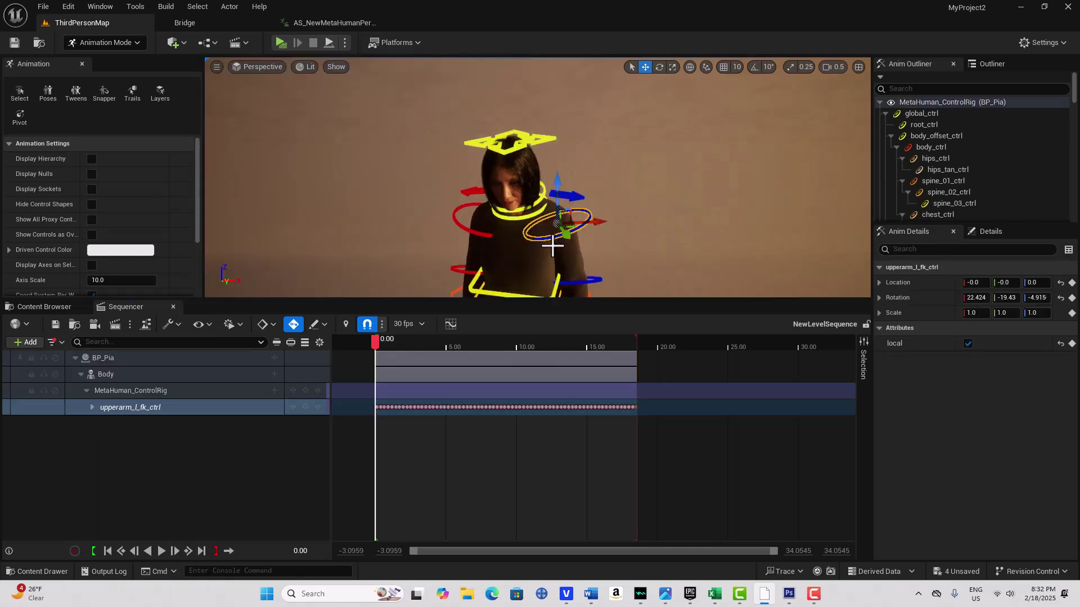
{"action": "left_click", "coordinate": [538, 204]}
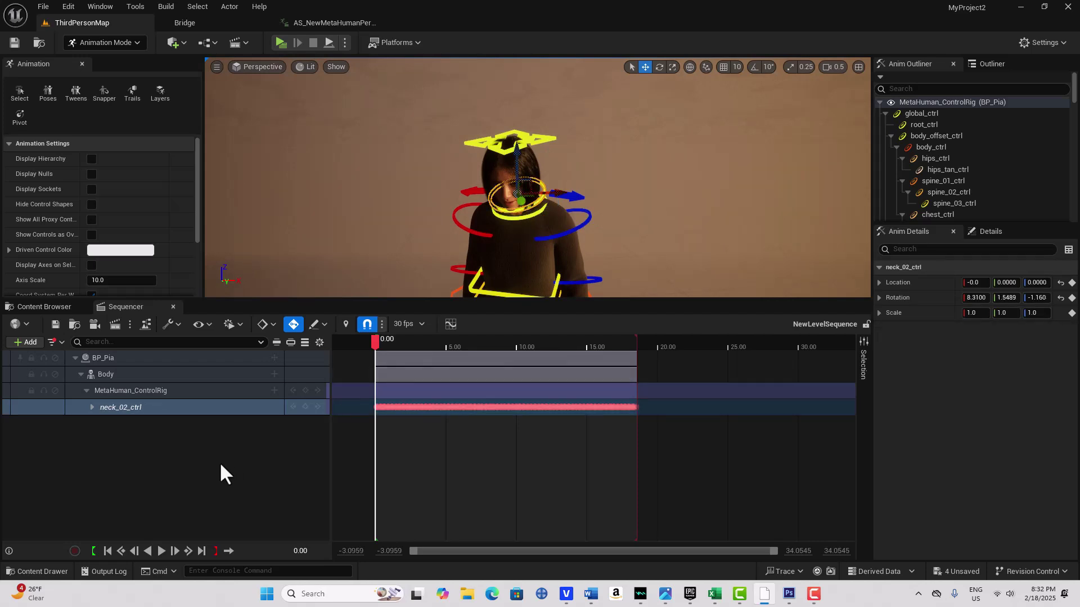
{"action": "left_click", "coordinate": [90, 406]}
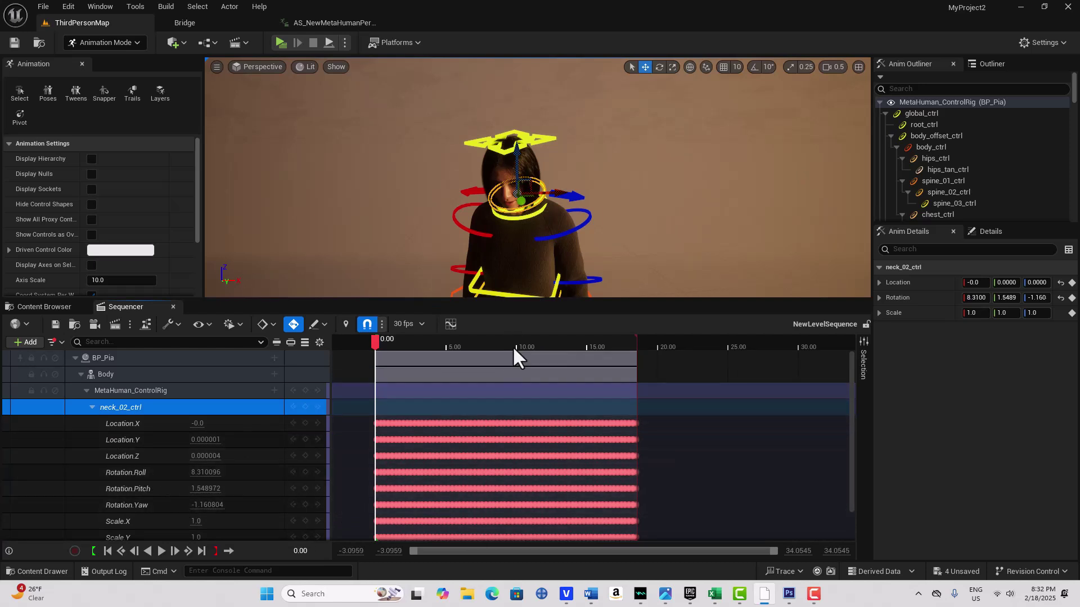
Step: Play the first few seconds of the sequence to check the head and neck movement
{"action": "key", "text": "space"}
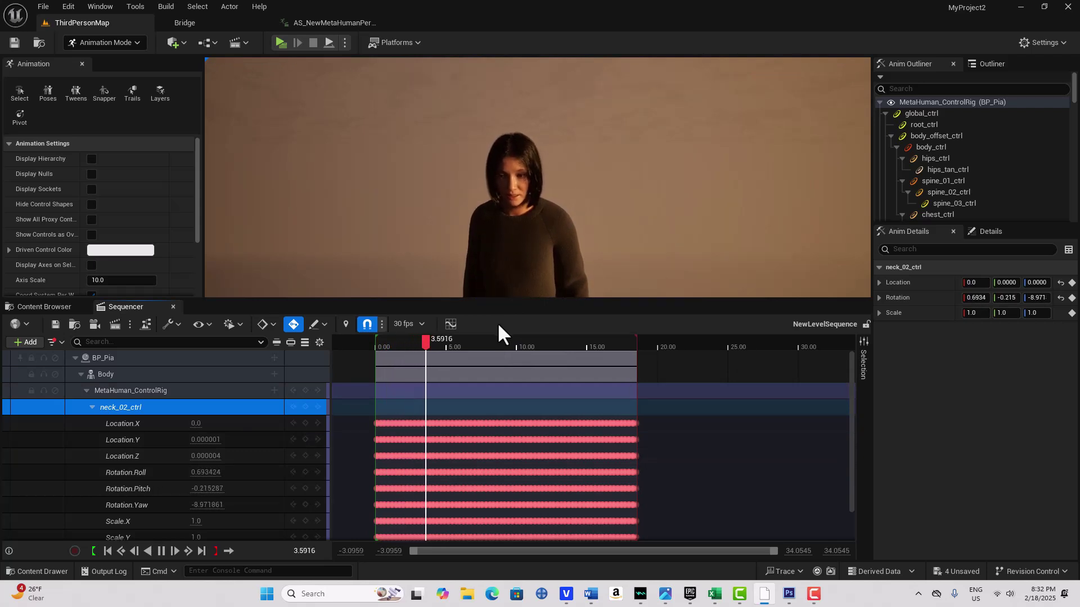
{"action": "key", "text": "space"}
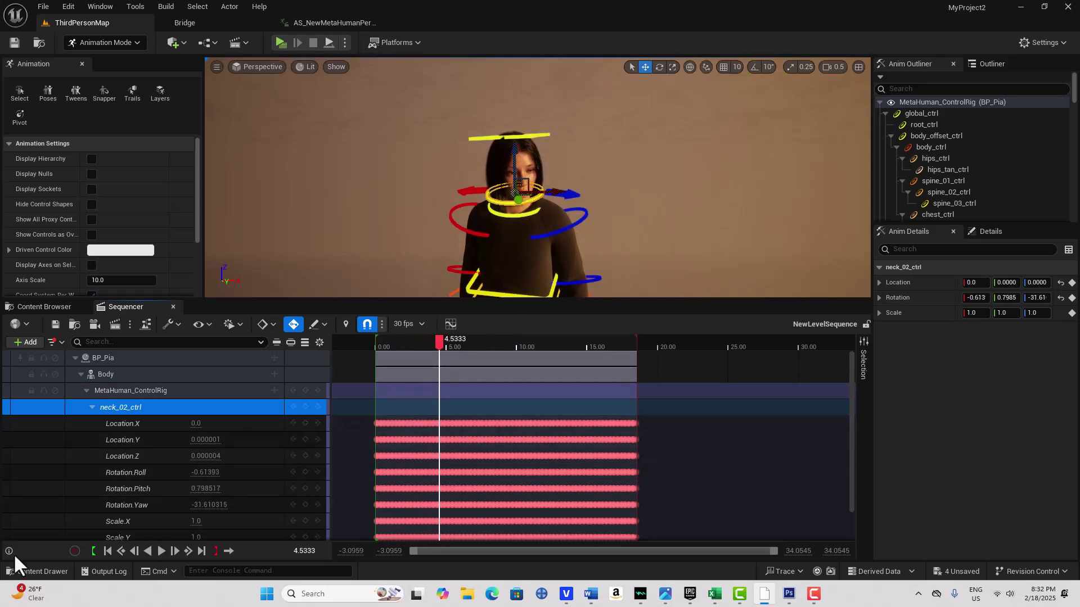
Step: Return to the first frame and set neck_02_ctrl's Rotation.Roll to -19
{"action": "left_click", "coordinate": [107, 550]}
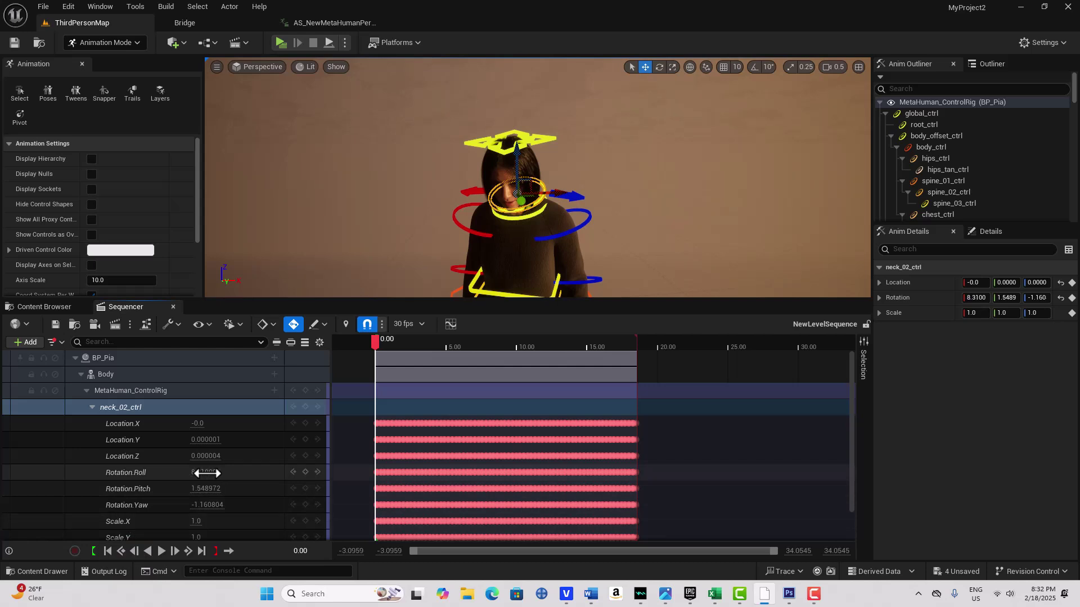
{"action": "mouse_move", "coordinate": [198, 472]}
{"action": "left_mouse_down"}
{"action": "mouse_move", "coordinate": [223, 472]}
{"action": "mouse_move", "coordinate": [185, 472]}
{"action": "left_mouse_up"}
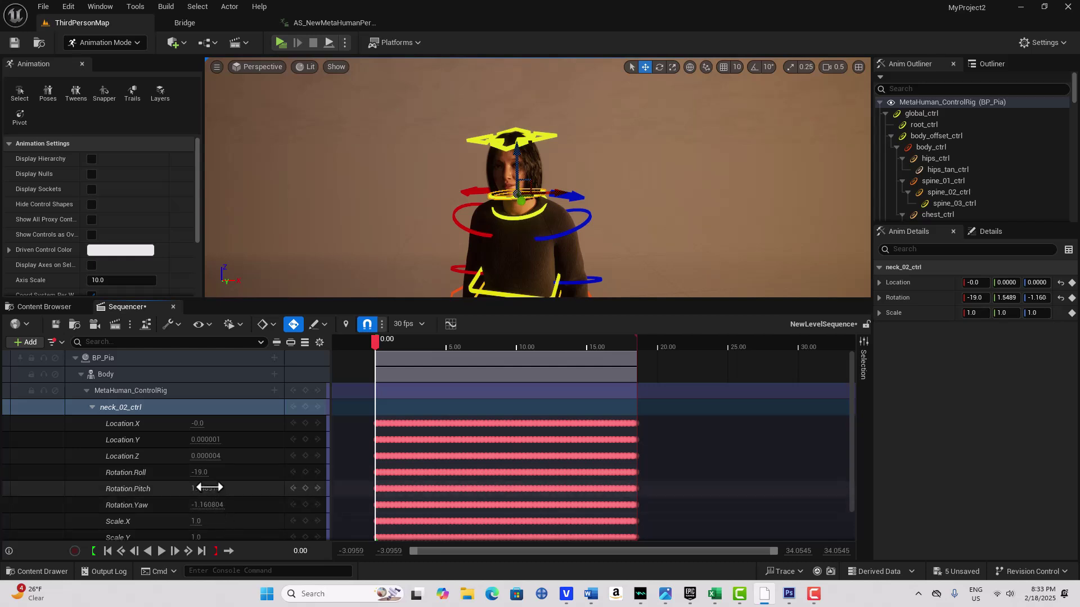
Step: Set neck_02_ctrl's Rotation.Roll to -3 and Rotation.Pitch to -2 at the first frame, and move the playhead to about 7.73 seconds
{"action": "left_click_drag", "start_coordinate": [208, 492], "coordinate": [215, 472]}
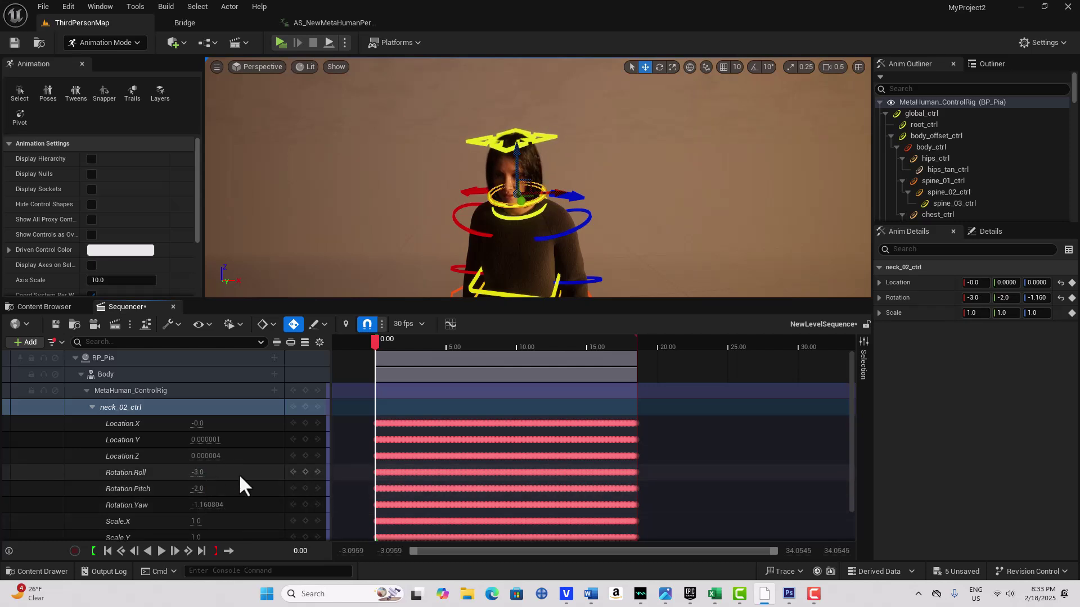
{"action": "left_click", "coordinate": [484, 474]}
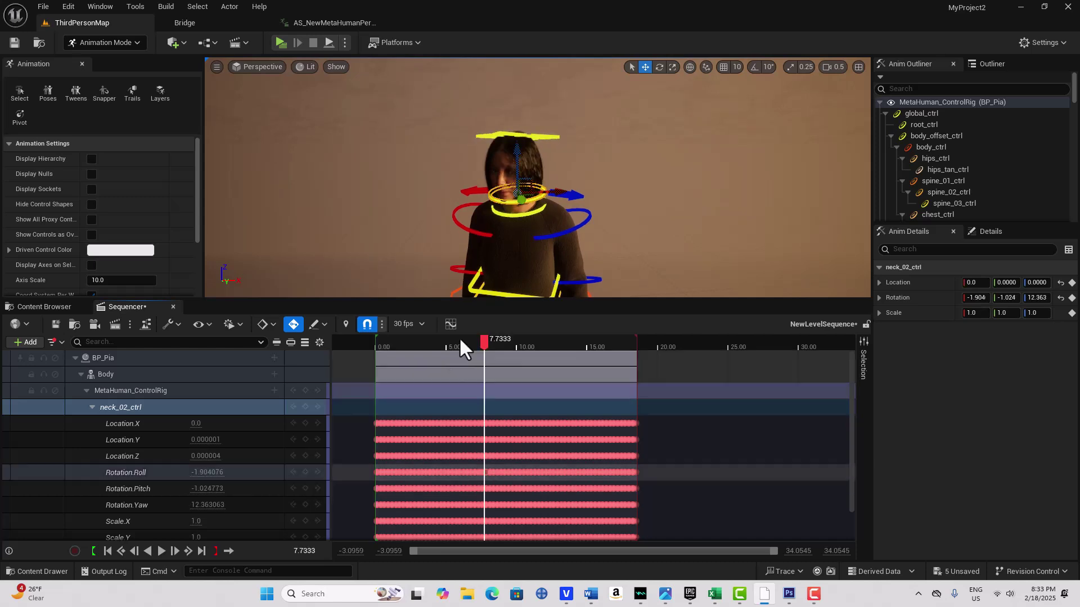
Step: Isolate neck_02_ctrl's Rotation.Roll curve in the curve editor and restrict key movement to the Y axis only
{"action": "left_click", "coordinate": [450, 324]}
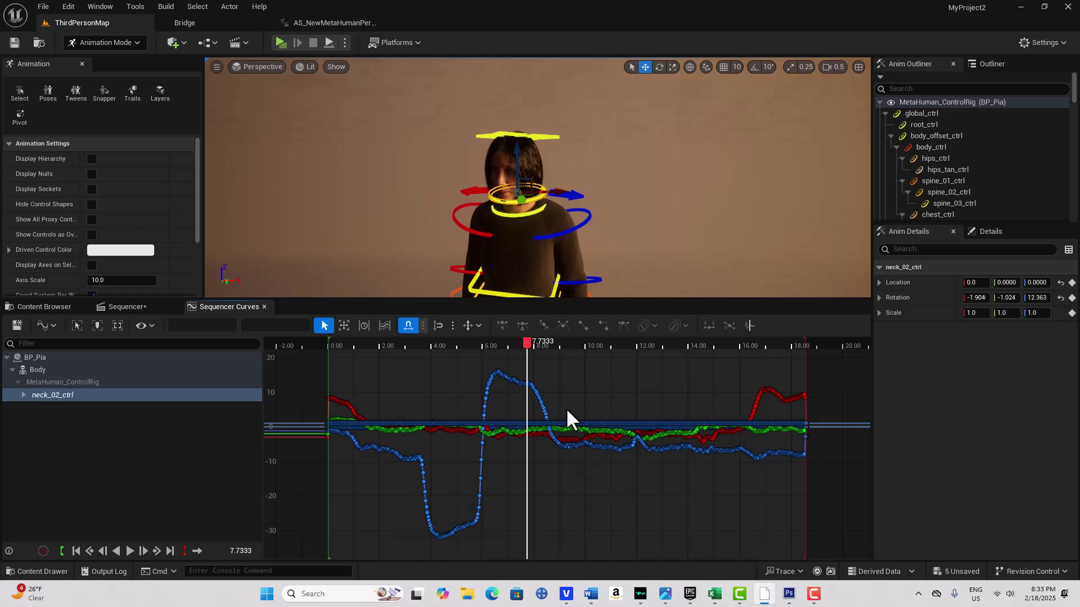
{"action": "left_click", "coordinate": [24, 395]}
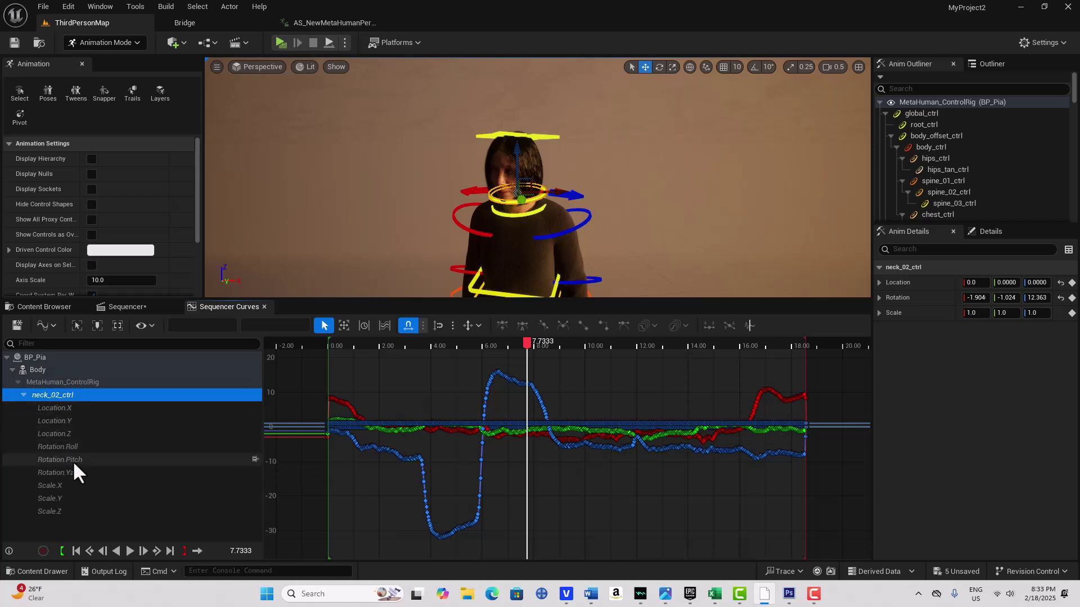
{"action": "left_click", "coordinate": [66, 447]}
{"action": "scroll", "coordinate": [489, 441], "scroll_direction": "down", "scroll_amount": 2}
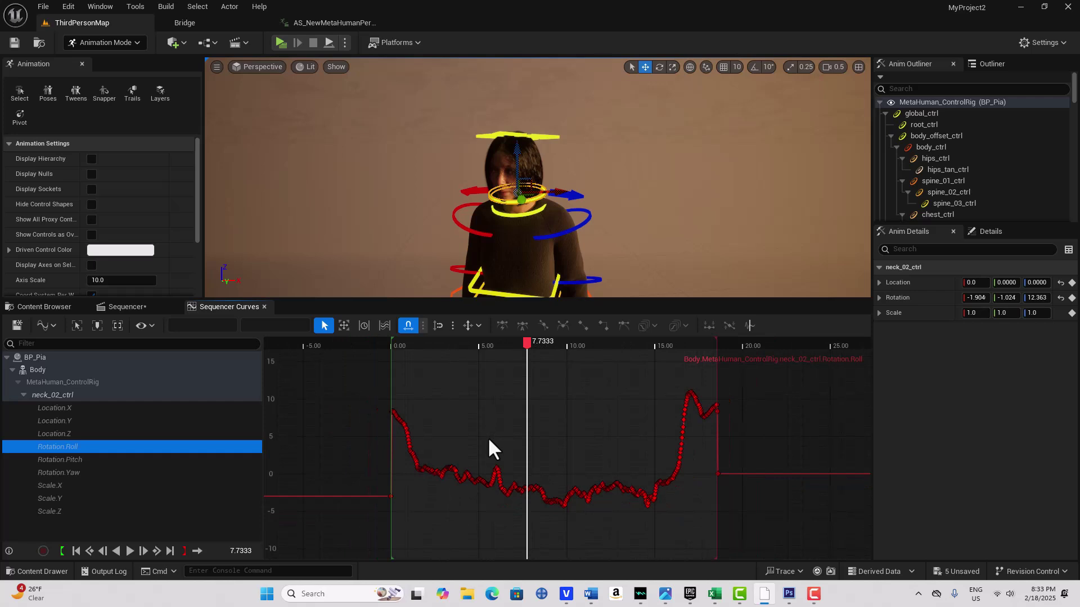
{"action": "left_click", "coordinate": [477, 326]}
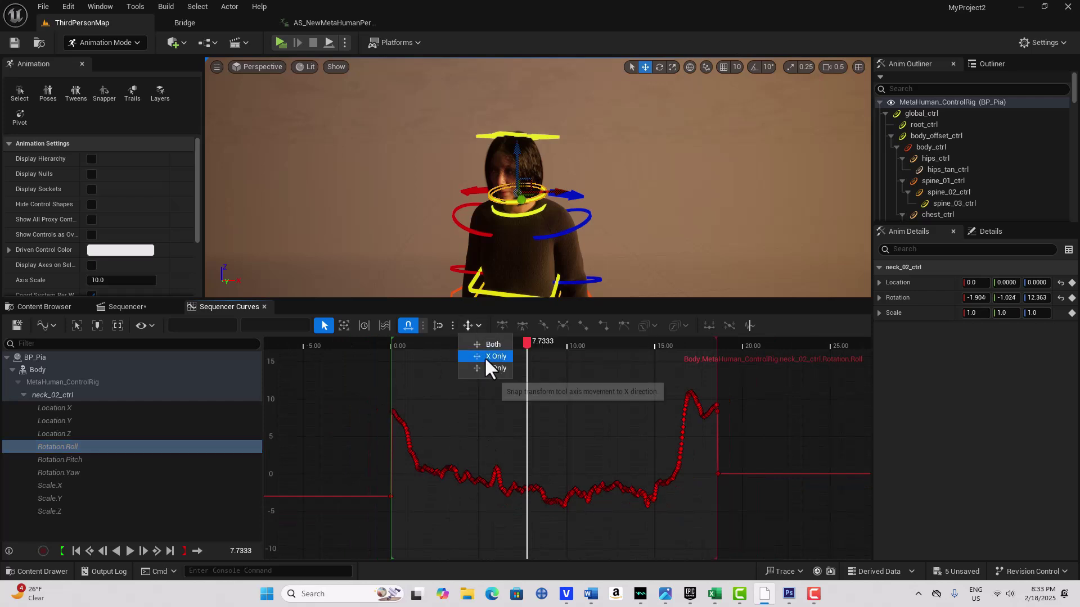
{"action": "left_click", "coordinate": [488, 369]}
Step: Lower all of neck_02_ctrl's Rotation.Roll keys to about -15.2 at 7.73 seconds, and save the sequence before closing the curve editor
{"action": "left_click_drag", "start_coordinate": [346, 366], "coordinate": [787, 564]}
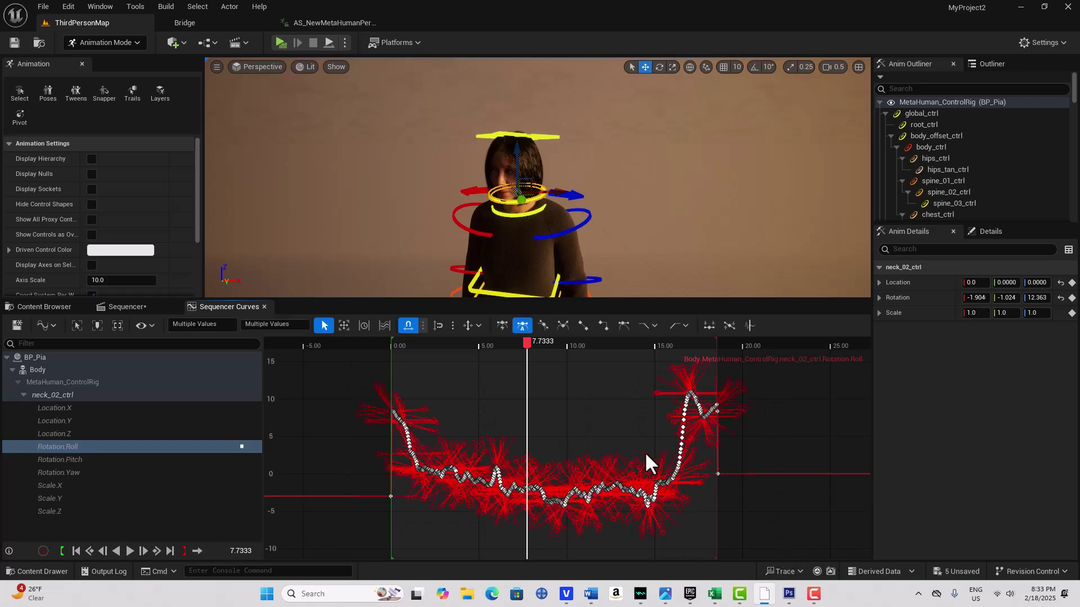
{"action": "left_click_drag", "start_coordinate": [552, 499], "coordinate": [565, 601]}
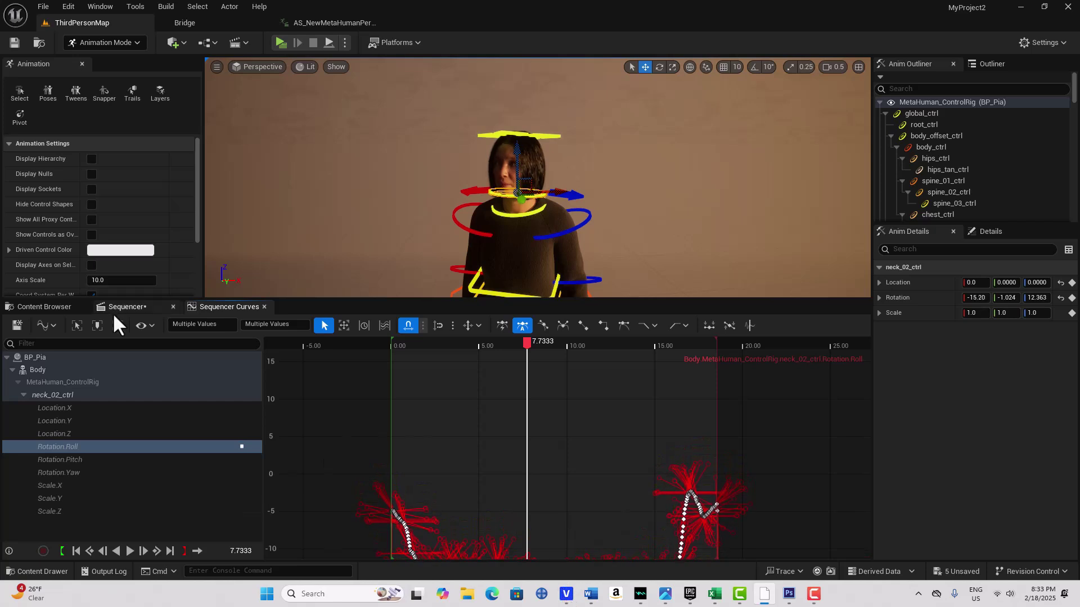
{"action": "left_click", "coordinate": [12, 323]}
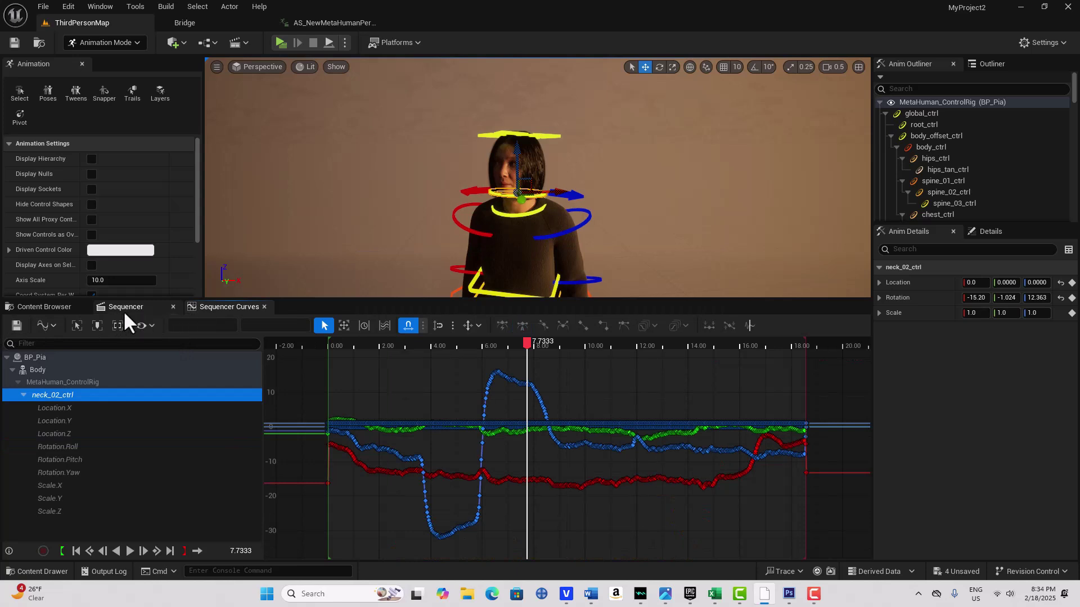
{"action": "left_click", "coordinate": [230, 307]}
{"action": "left_click", "coordinate": [263, 307]}
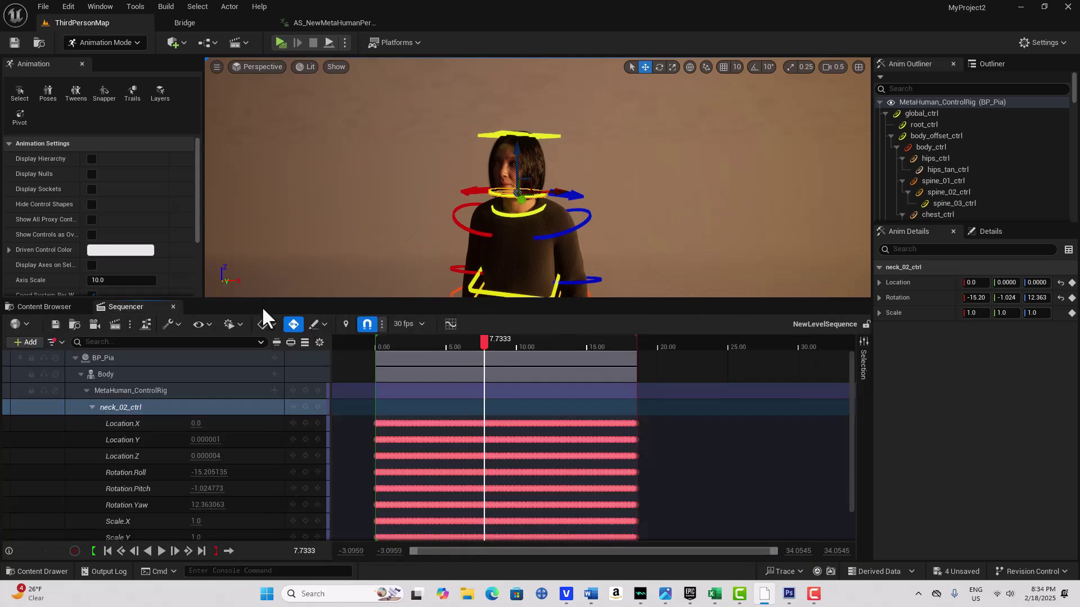
Step: Play the sequence from the first frame twice to check the corrected head and neck posture
{"action": "left_click", "coordinate": [106, 551]}
{"action": "left_click", "coordinate": [162, 551]}
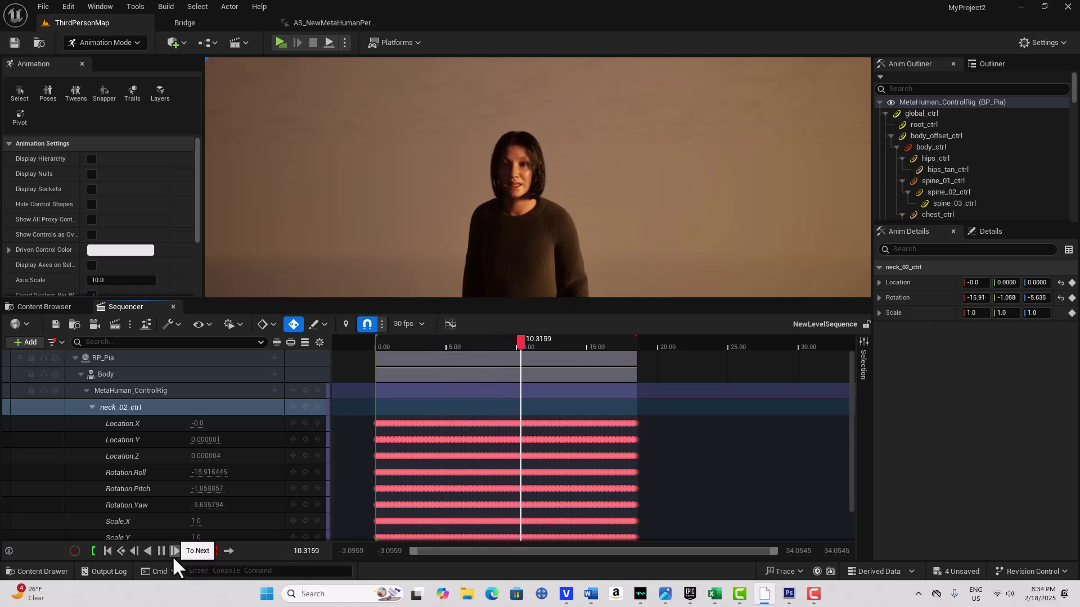
{"action": "left_click", "coordinate": [108, 551]}
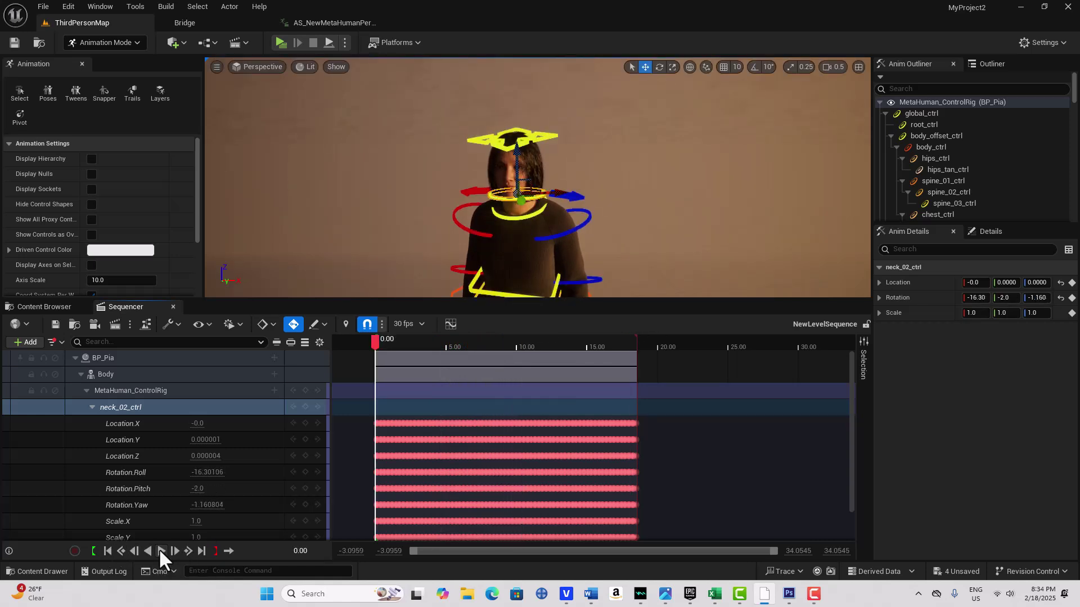
{"action": "left_click", "coordinate": [160, 550]}
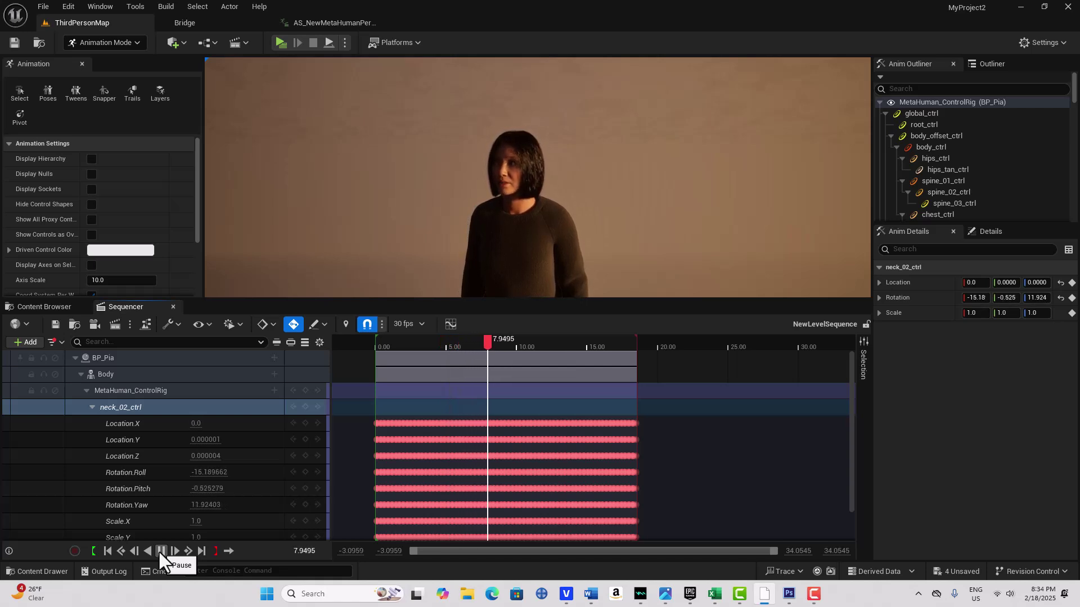
{"action": "left_click", "coordinate": [159, 550]}
Step: Collapse the neck_02_ctrl and MetaHuman_ControlRig tracks under BP_Pia's Body in Sequencer
{"action": "left_click", "coordinate": [110, 406]}
{"action": "scroll", "coordinate": [90, 410], "scroll_direction": "down", "scroll_amount": 1}
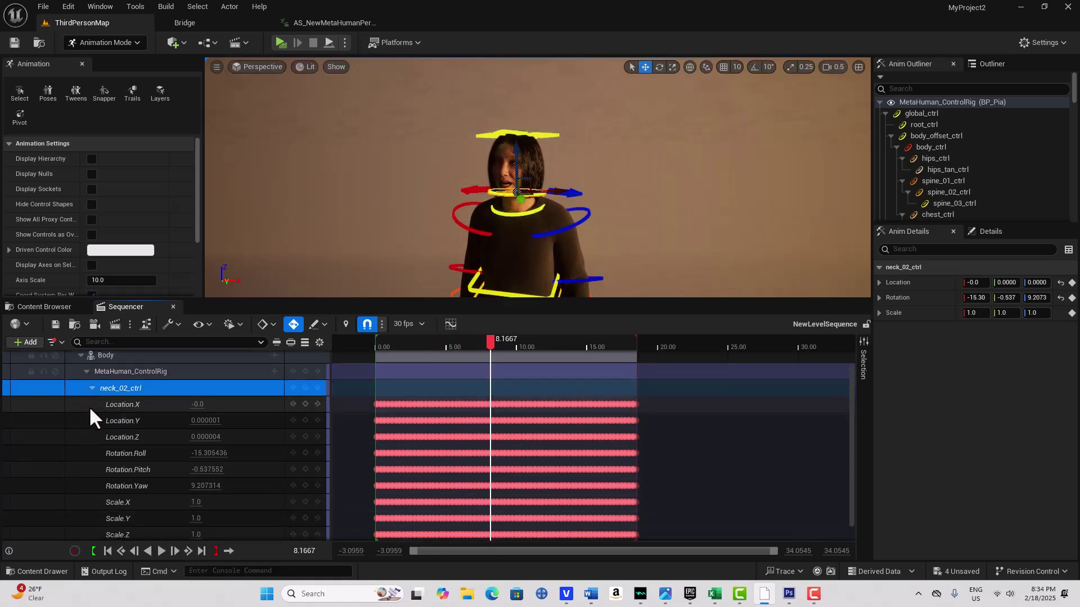
{"action": "left_click", "coordinate": [92, 388]}
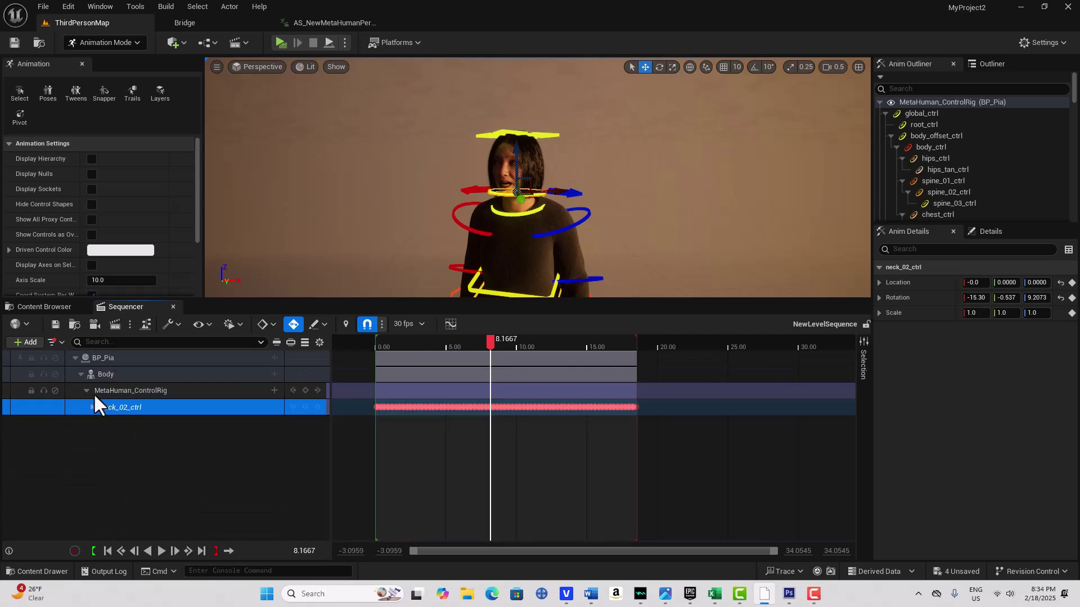
{"action": "left_click", "coordinate": [86, 390]}
Step: Bake BP_Pia's Body to a new animation sequence named grandFinale2 in the NormalWeight/Body folder, exporting with the default options
{"action": "left_click", "coordinate": [129, 375]}
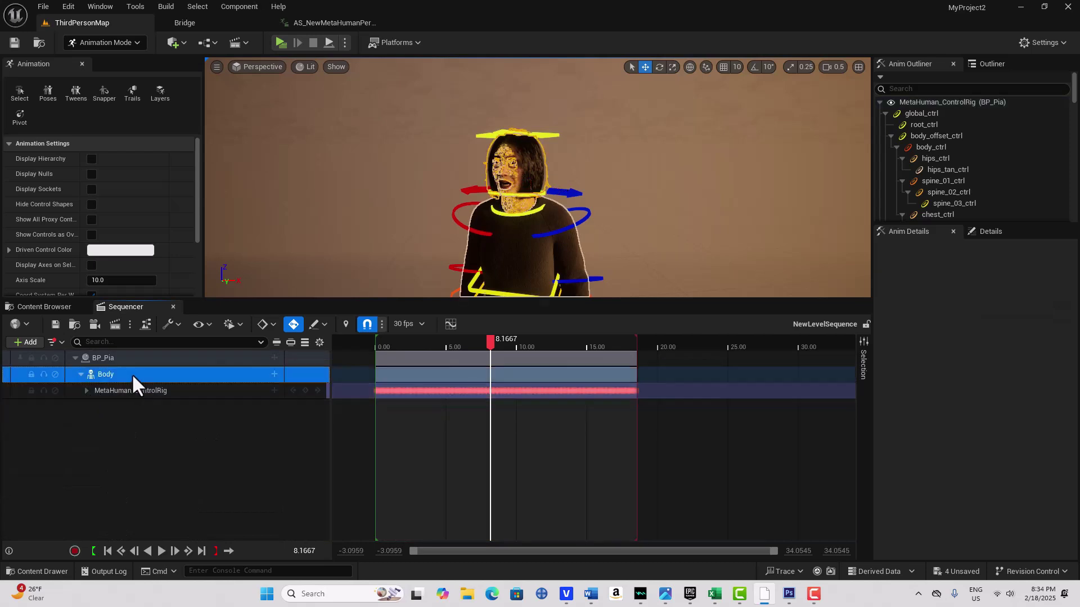
{"action": "right_click", "coordinate": [131, 373]}
{"action": "mouse_move", "coordinate": [132, 377]}
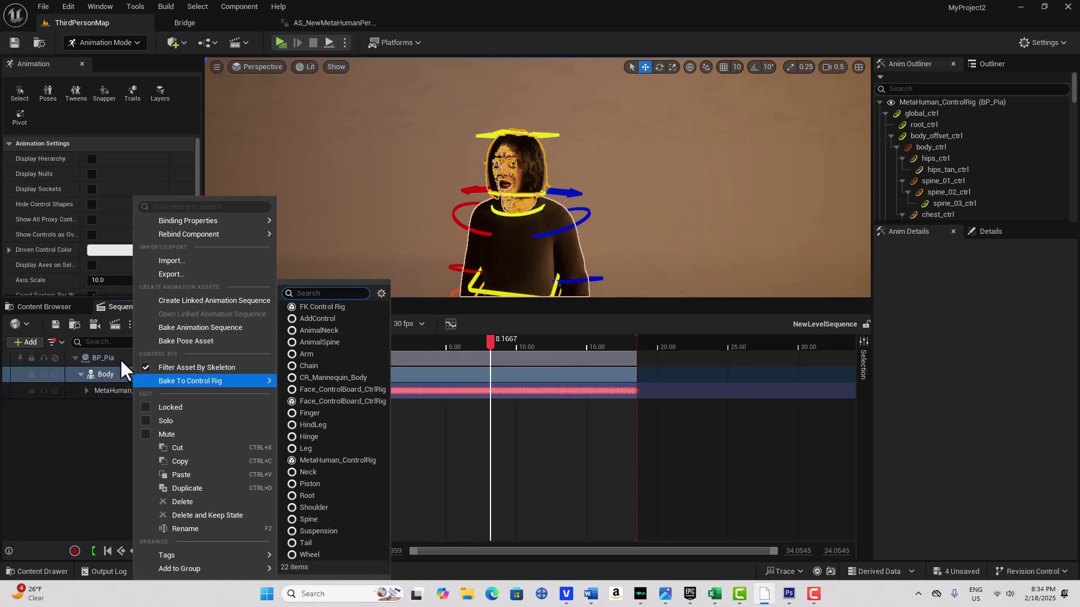
{"action": "left_click", "coordinate": [193, 327]}
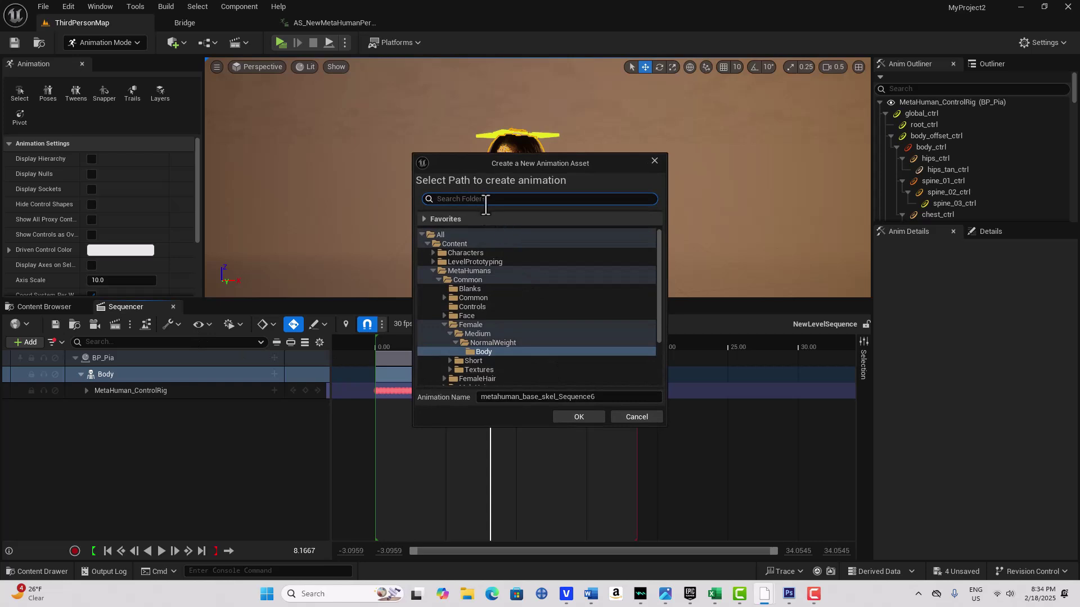
{"action": "type", "text": "grand_finale2"}
{"action": "key", "text": "ctrl+a"}
{"action": "double_click", "coordinate": [582, 396]}
{"action": "type", "text": "grandFinale2"}
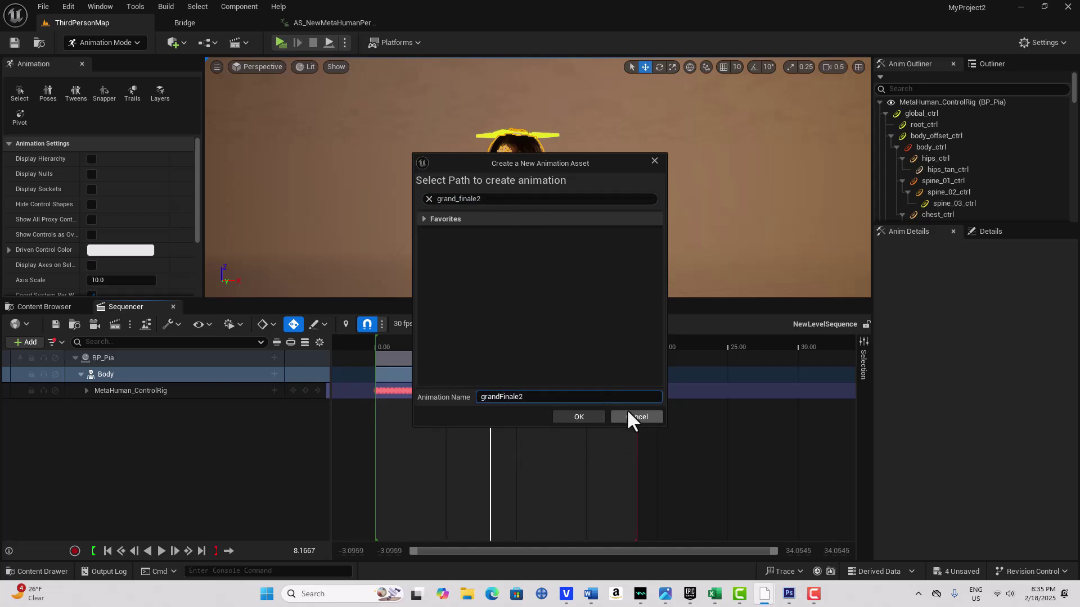
{"action": "left_click", "coordinate": [596, 416]}
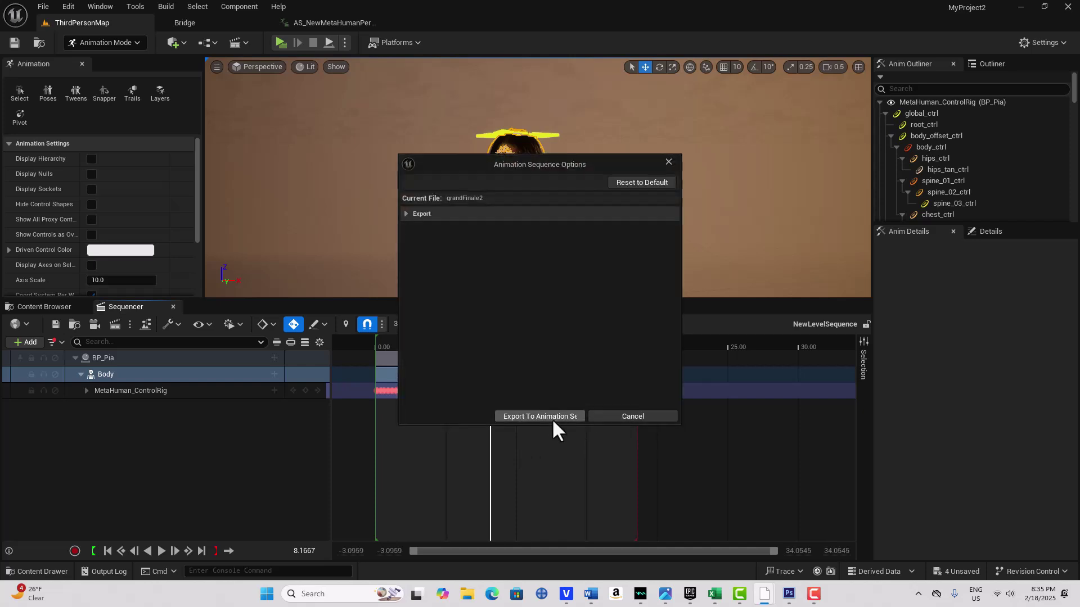
{"action": "left_click", "coordinate": [551, 419]}
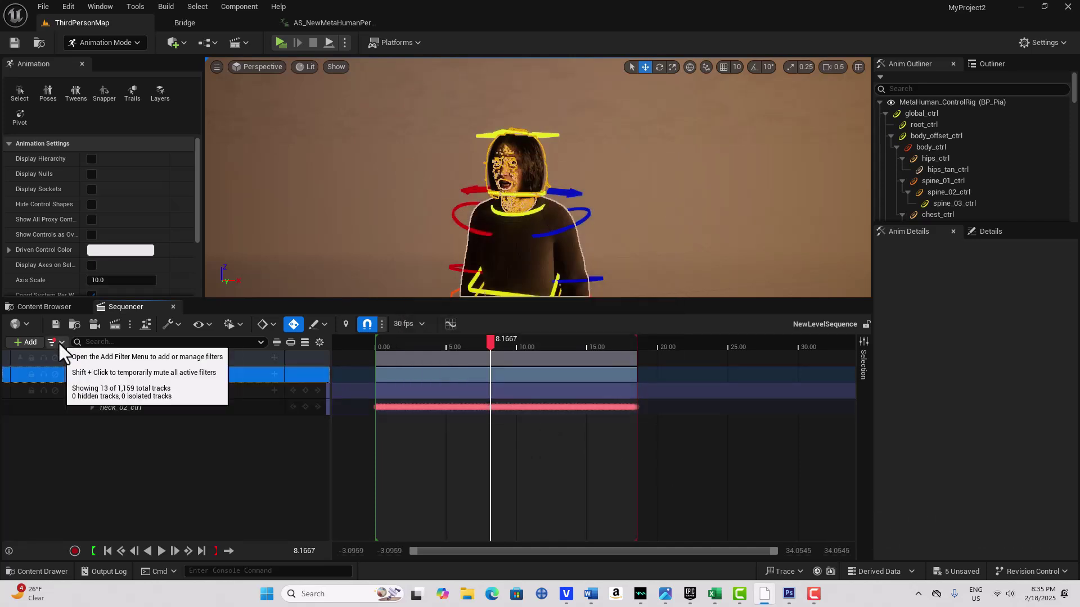
Step: Clear the Sequencer track filter and delete the MetaHuman_ControlRig track from BP_Pia's Body
{"action": "left_click", "coordinate": [58, 342]}
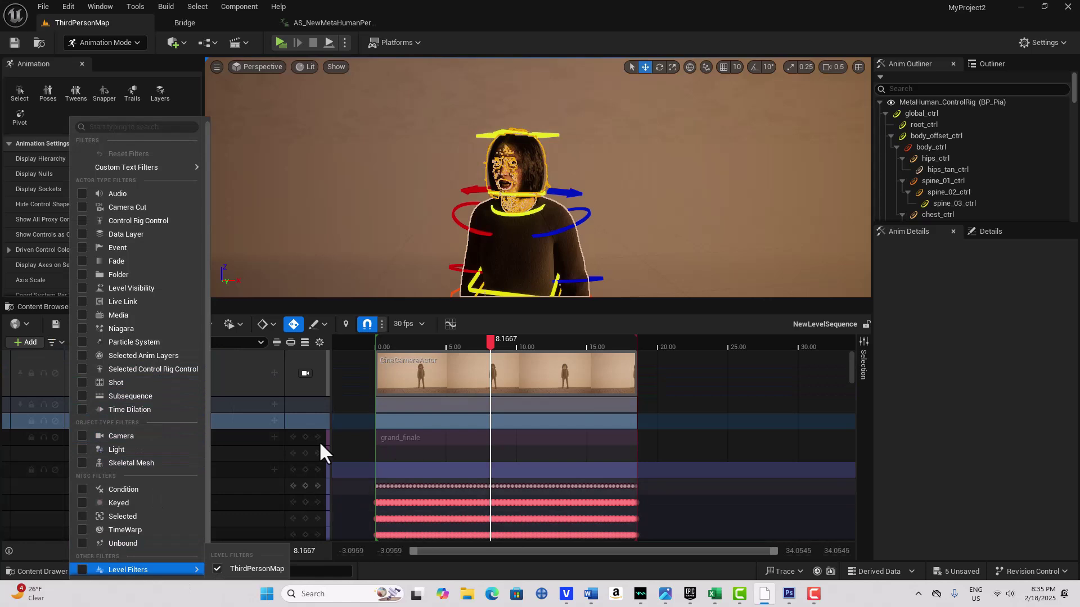
{"action": "left_click", "coordinate": [405, 453]}
{"action": "left_click", "coordinate": [103, 453]}
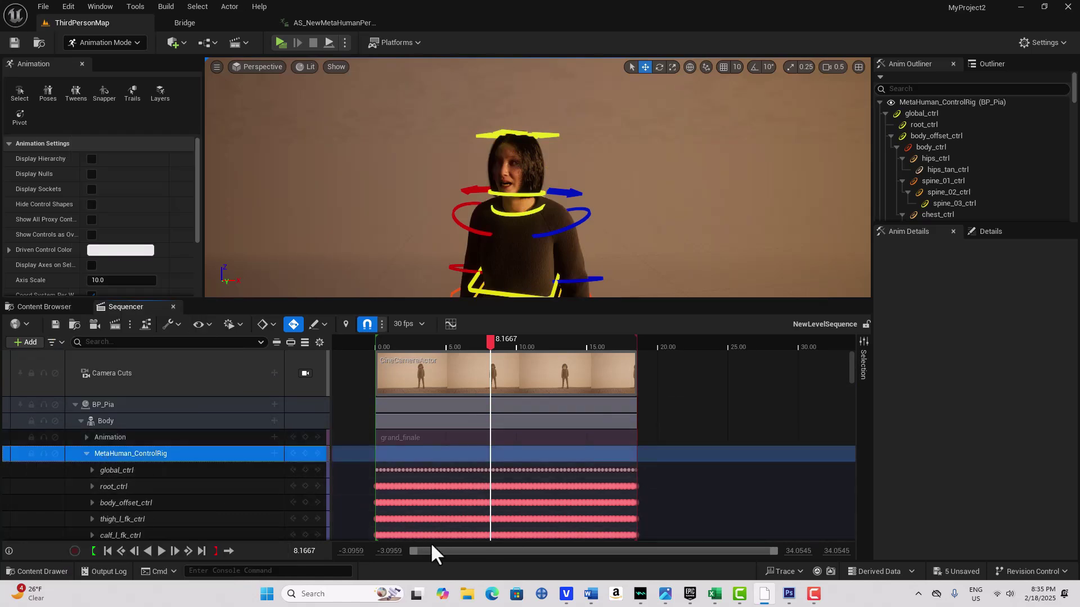
{"action": "key", "text": "Delete"}
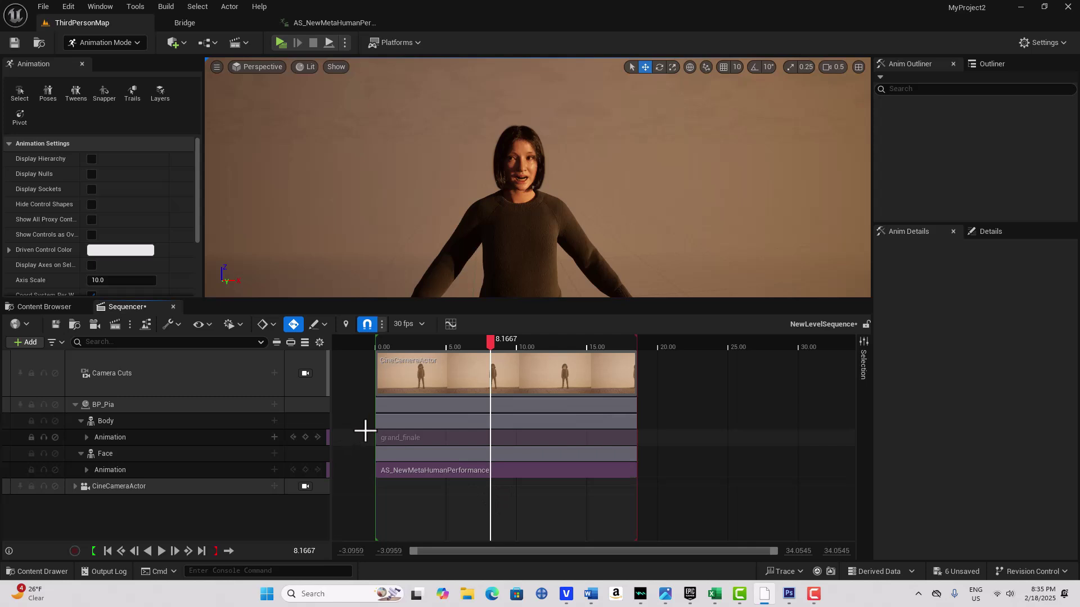
Step: Replace the grand_finale section on the Body's Animation track with the baked grandFinale2 animation
{"action": "left_click", "coordinate": [463, 436]}
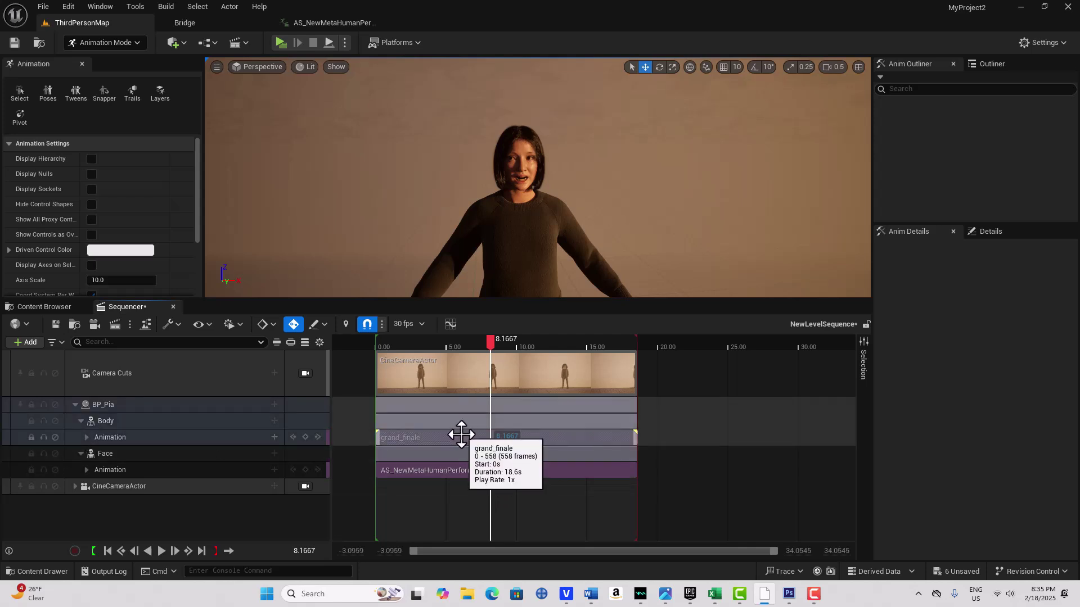
{"action": "key", "text": "Delete"}
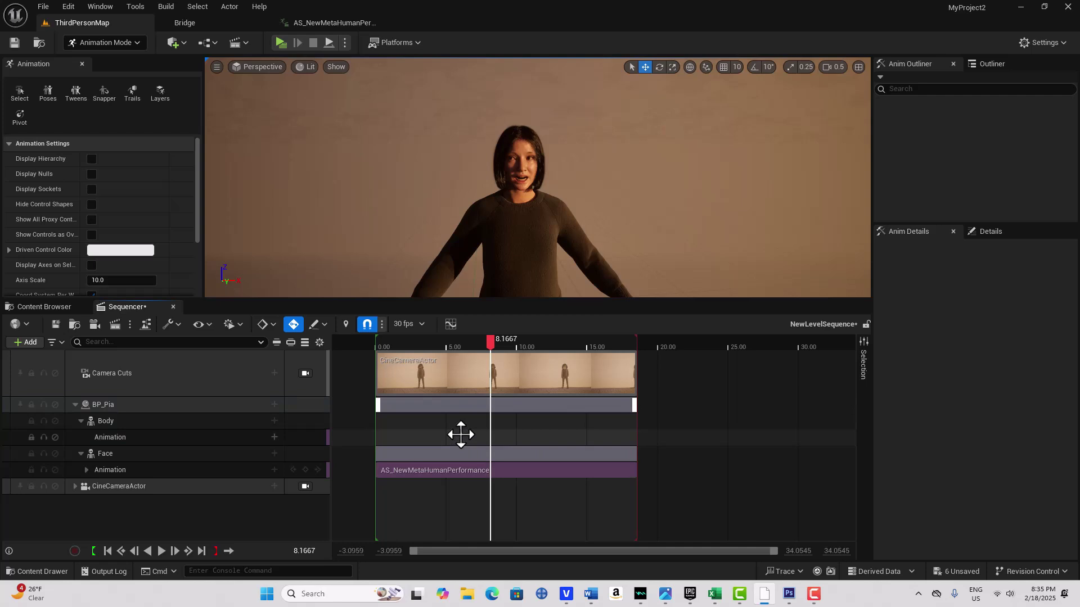
{"action": "left_click", "coordinate": [274, 438]}
{"action": "left_click_drag", "start_coordinate": [545, 309], "coordinate": [551, 350]}
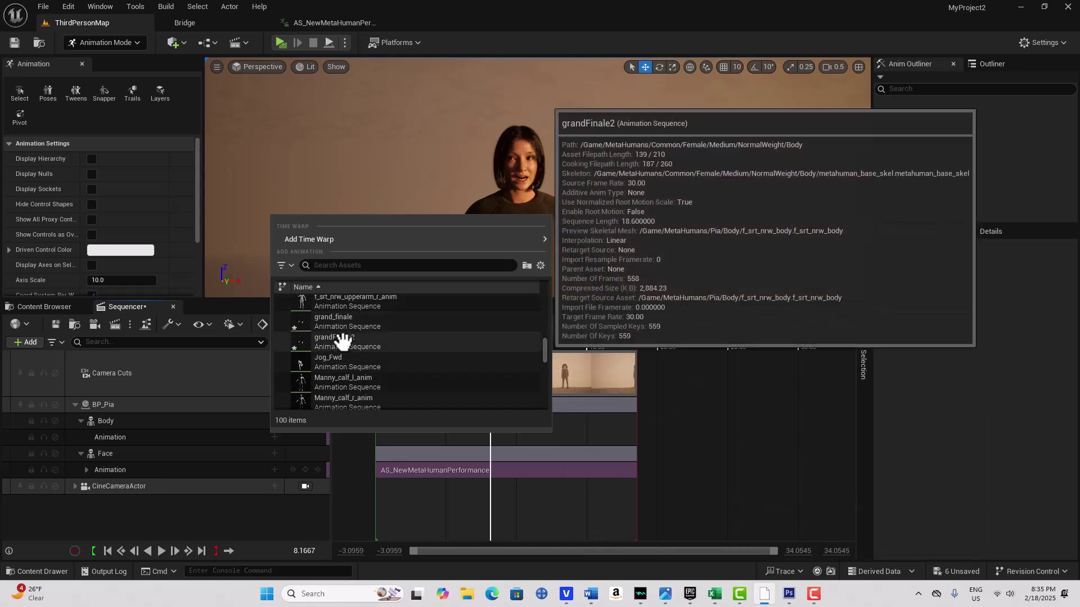
{"action": "left_click", "coordinate": [315, 340]}
{"action": "left_click_drag", "start_coordinate": [613, 415], "coordinate": [497, 417]}
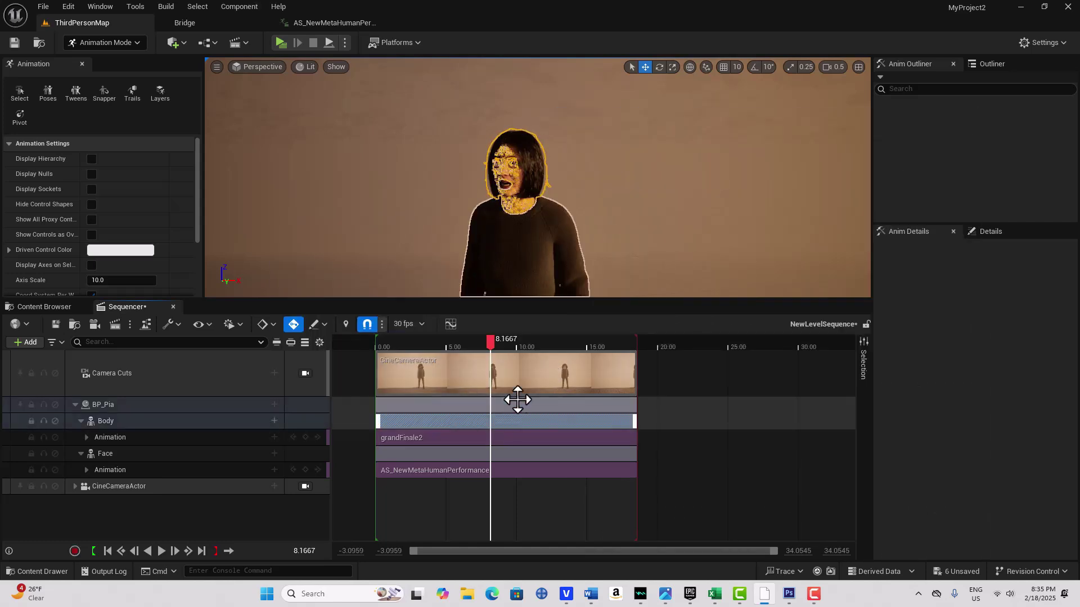
Step: Play the sequence from the first frame to check grandFinale2 together with the facial performance
{"action": "left_click", "coordinate": [108, 551]}
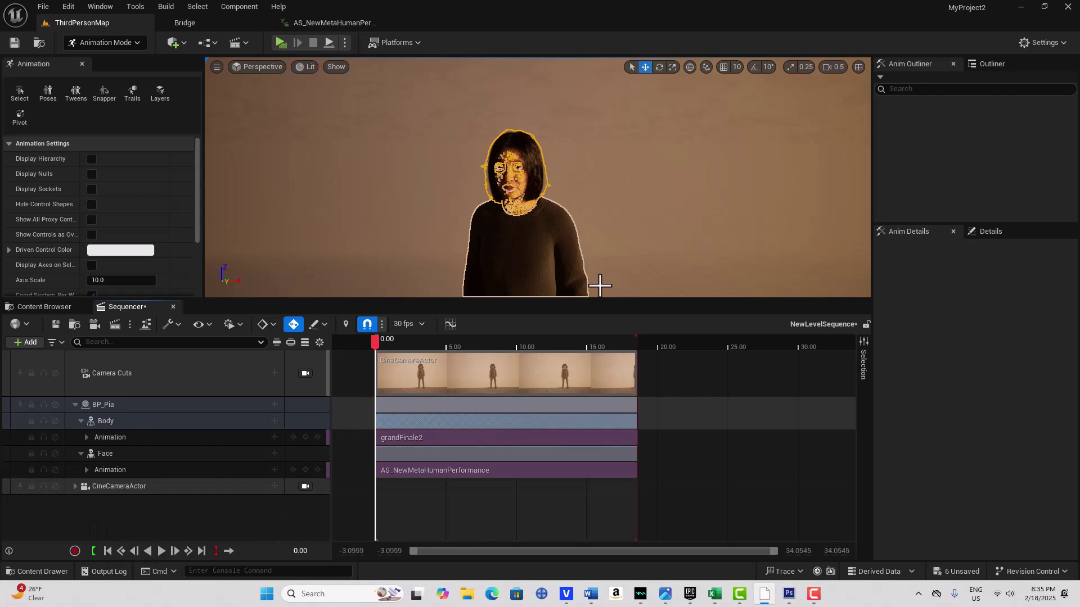
{"action": "left_click", "coordinate": [686, 507]}
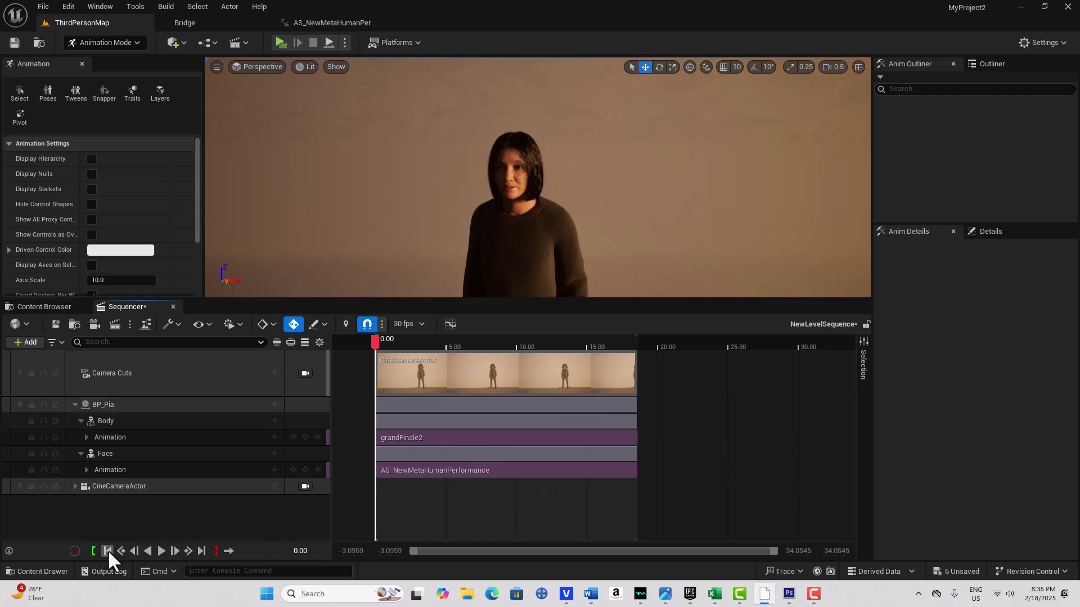
{"action": "left_click", "coordinate": [160, 551]}
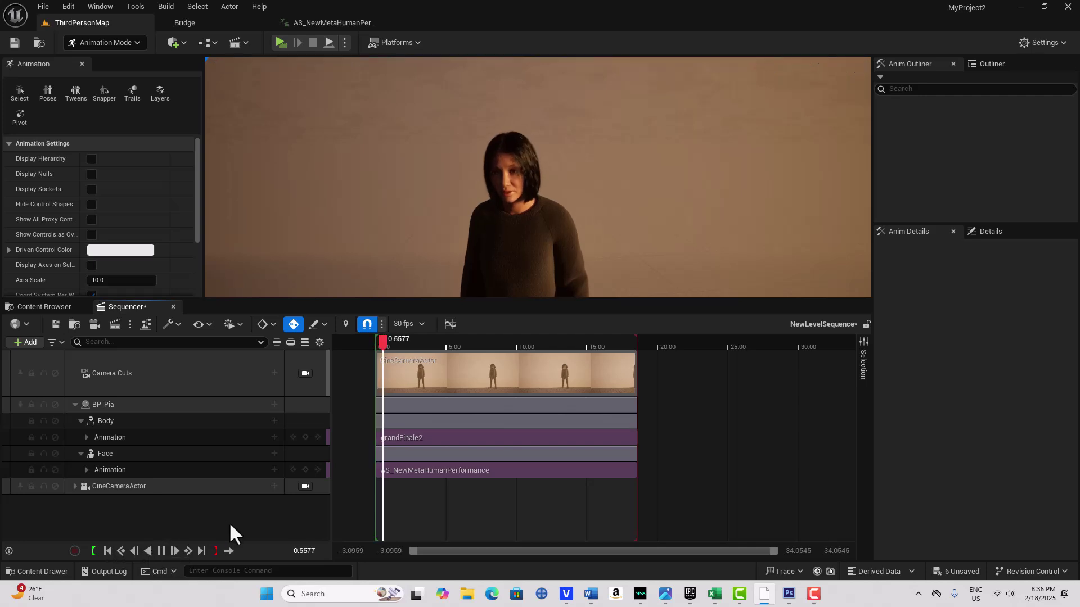